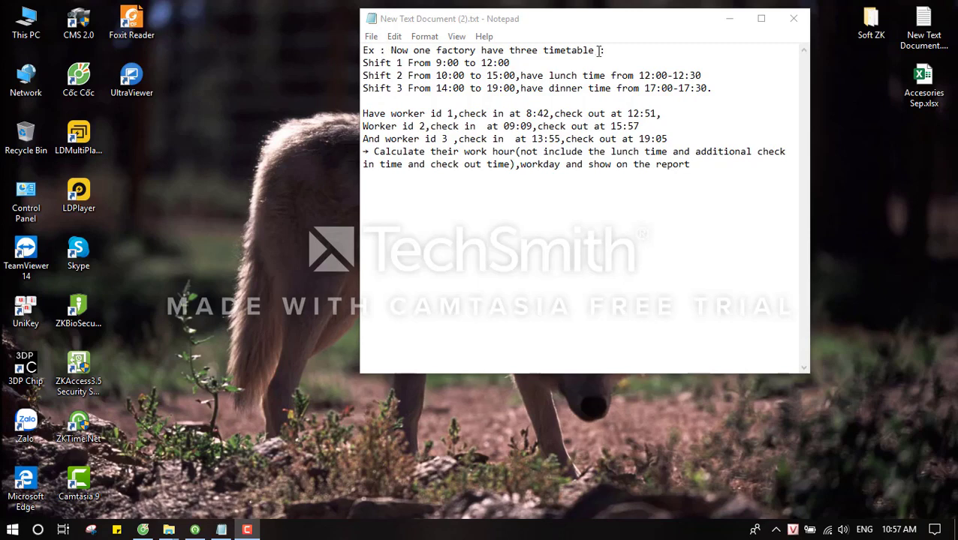
Read the three shift timetables in the example text note.
click(363, 50)
drag(363, 50, 718, 82)
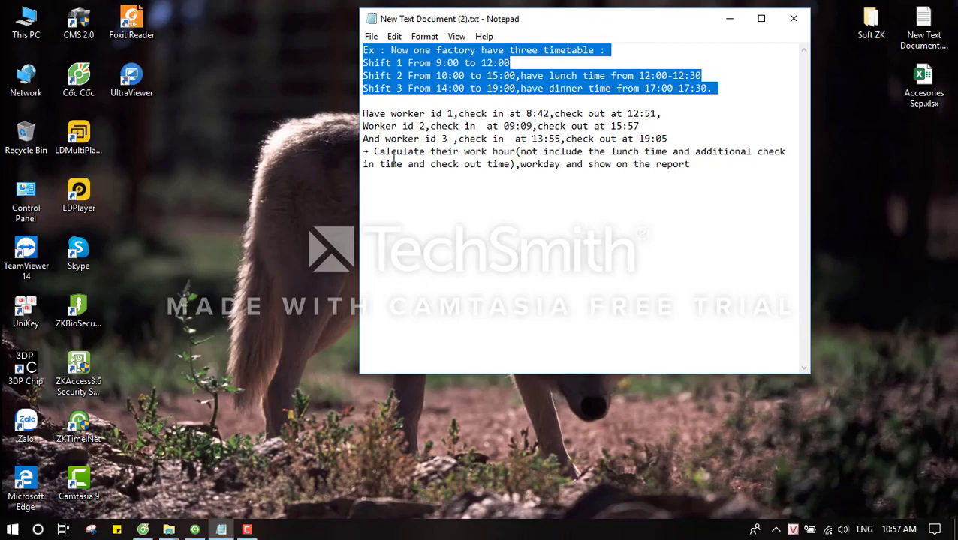
Switch to ZKTime.Net and enter the new device's name as May 1 with IP address 192.168.1.201.
click(194, 531)
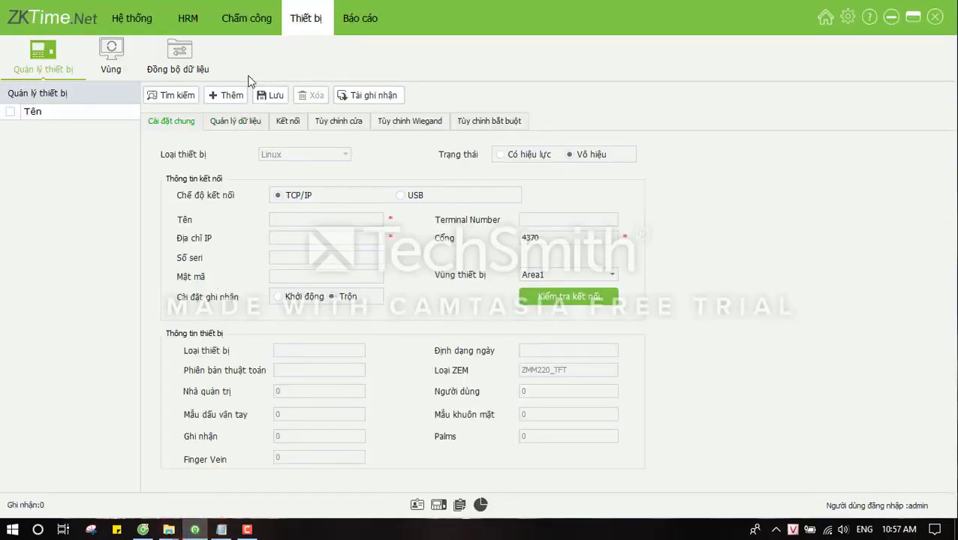
click(291, 219)
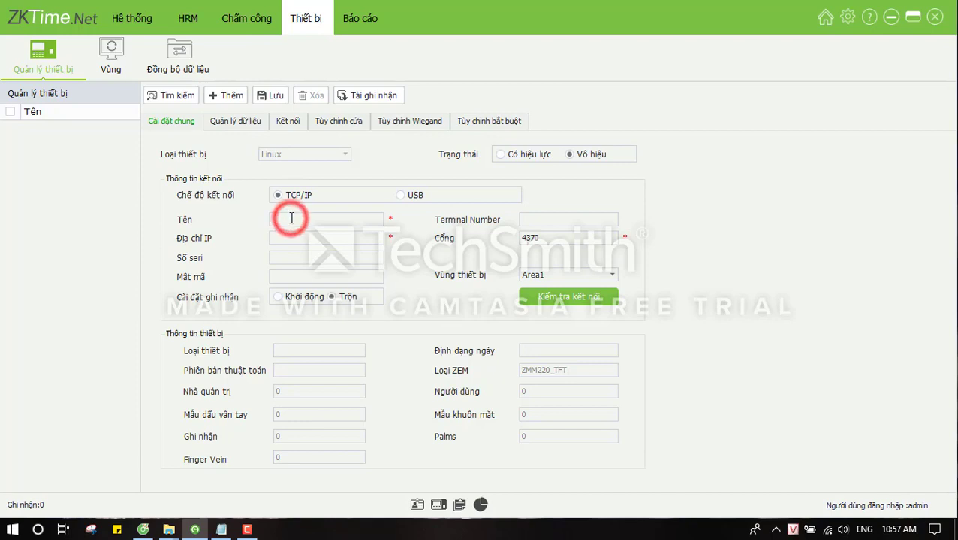
text(May 1)
click(301, 240)
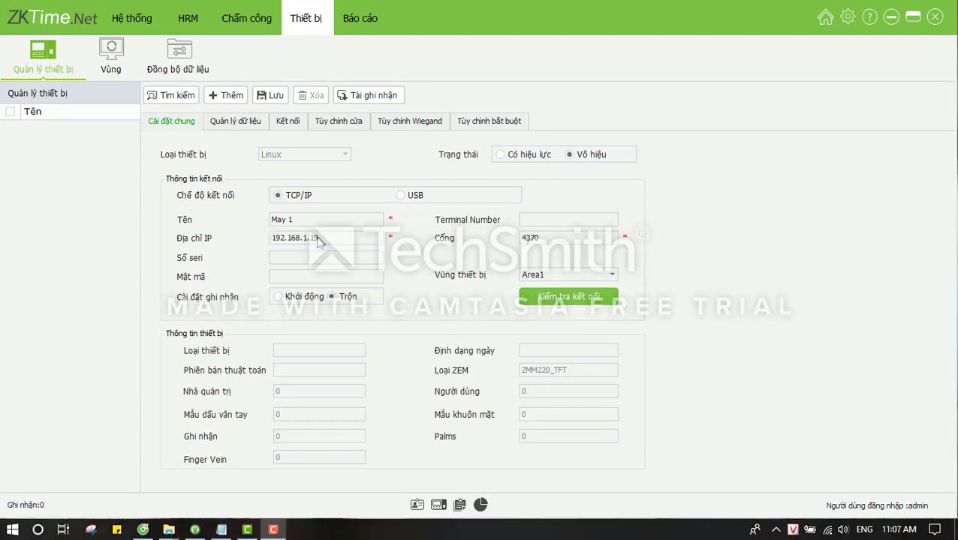
double_click(314, 235)
text(19)
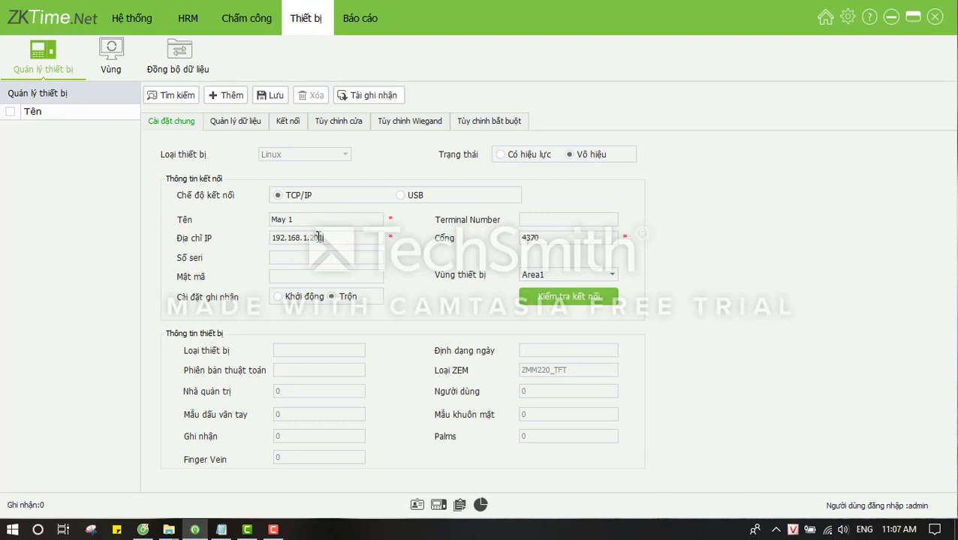
Test the connection to device May 1 and save the device.
click(559, 297)
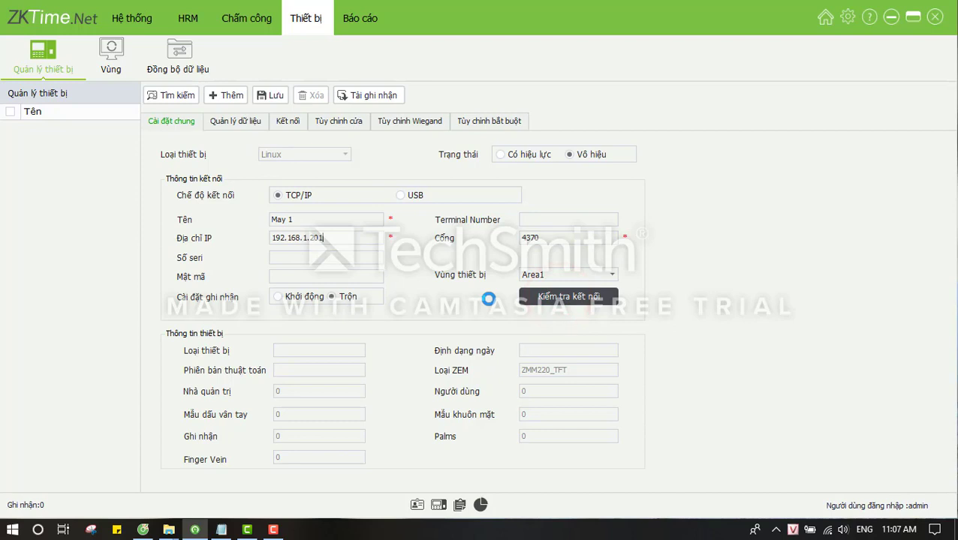
click(487, 292)
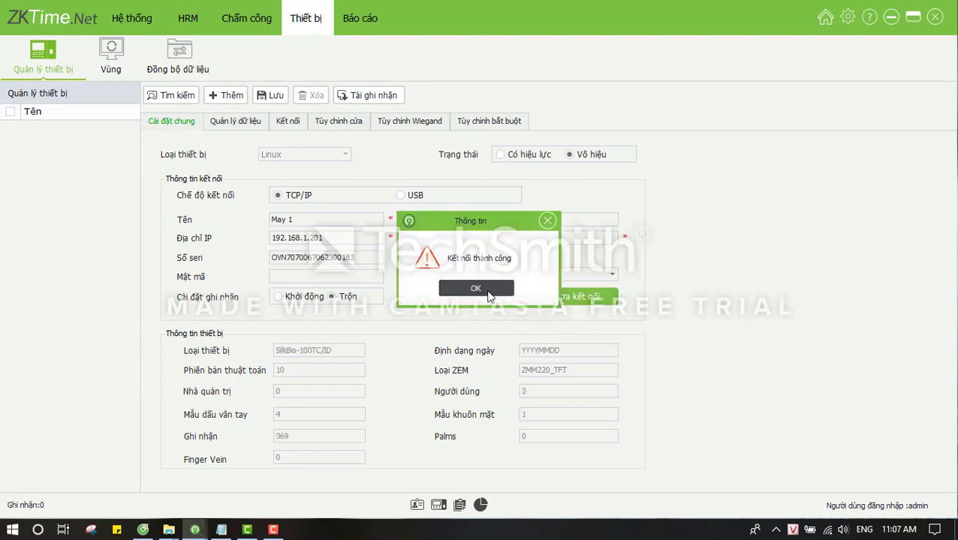
click(276, 96)
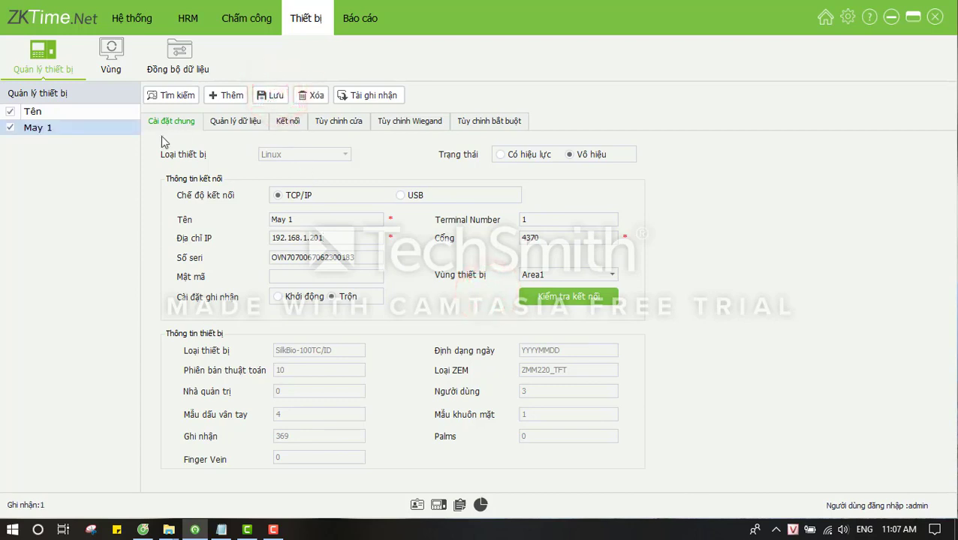
Synchronize the data of Area1 with its device and close the progress log.
click(175, 66)
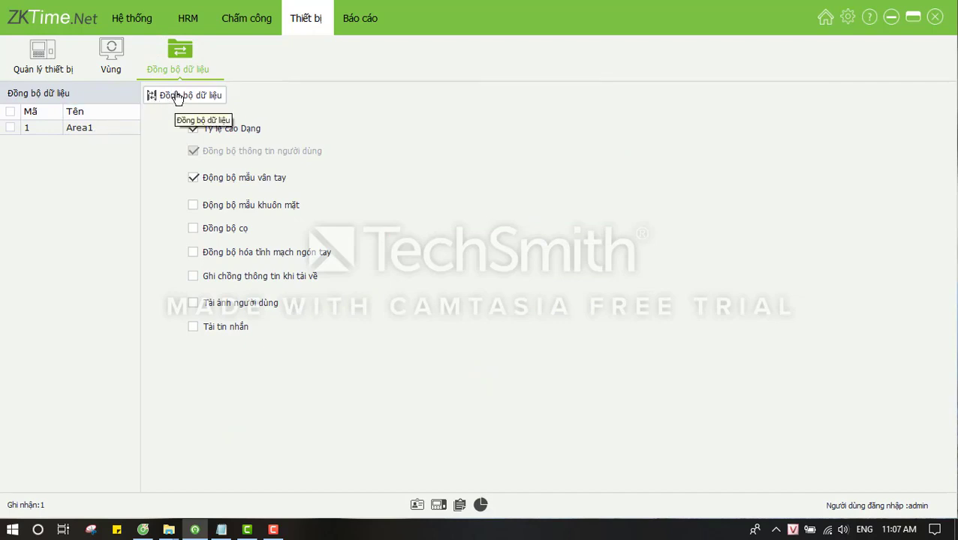
click(10, 128)
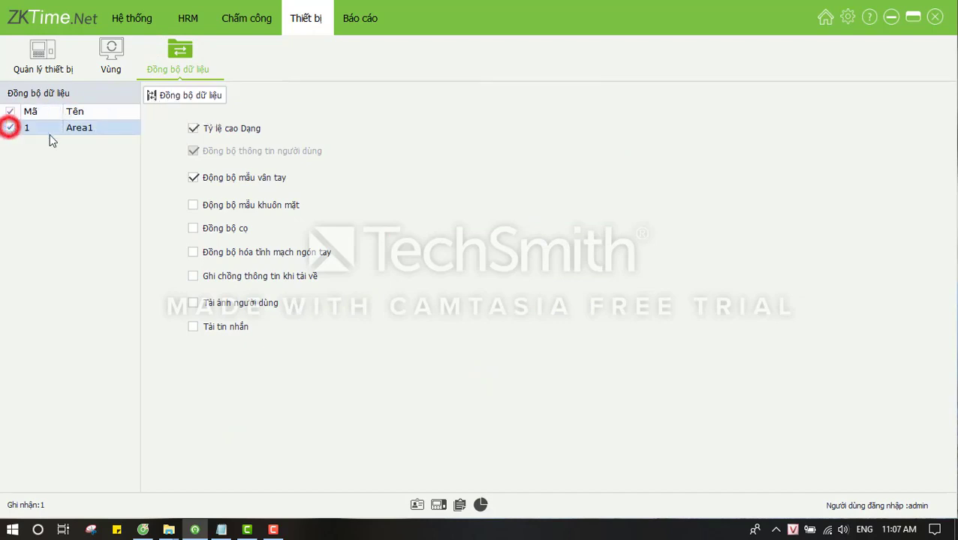
click(191, 98)
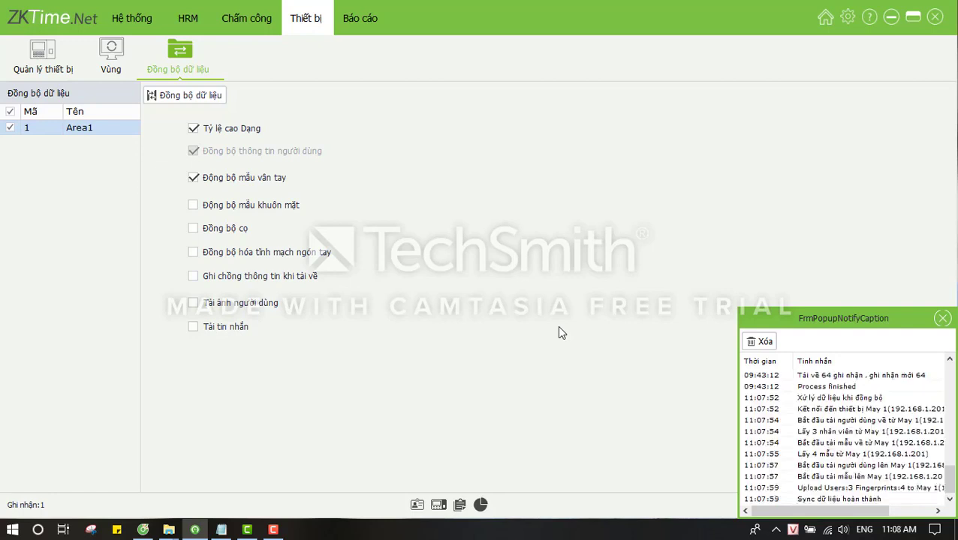
click(942, 317)
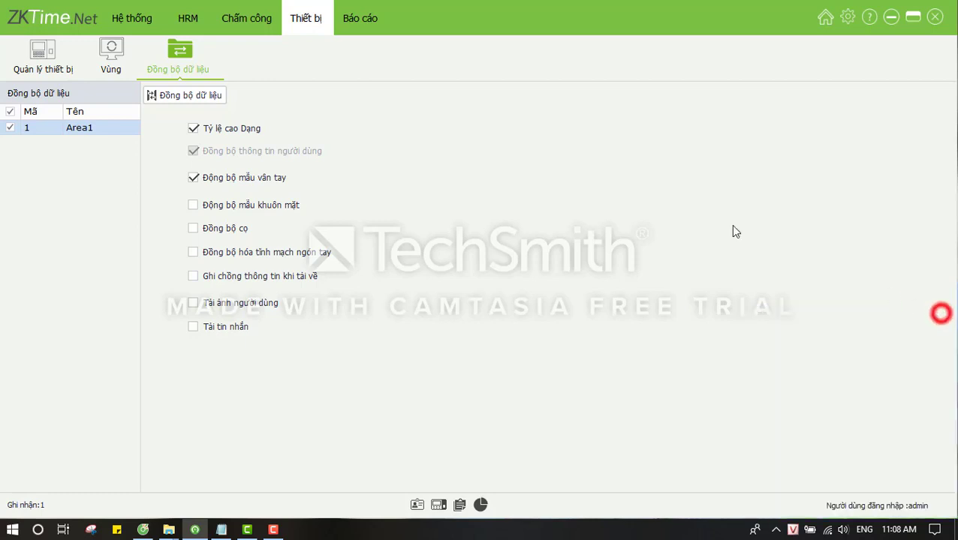
Check the employee records of User 1, User 2 and User 3 in the employee list.
click(199, 16)
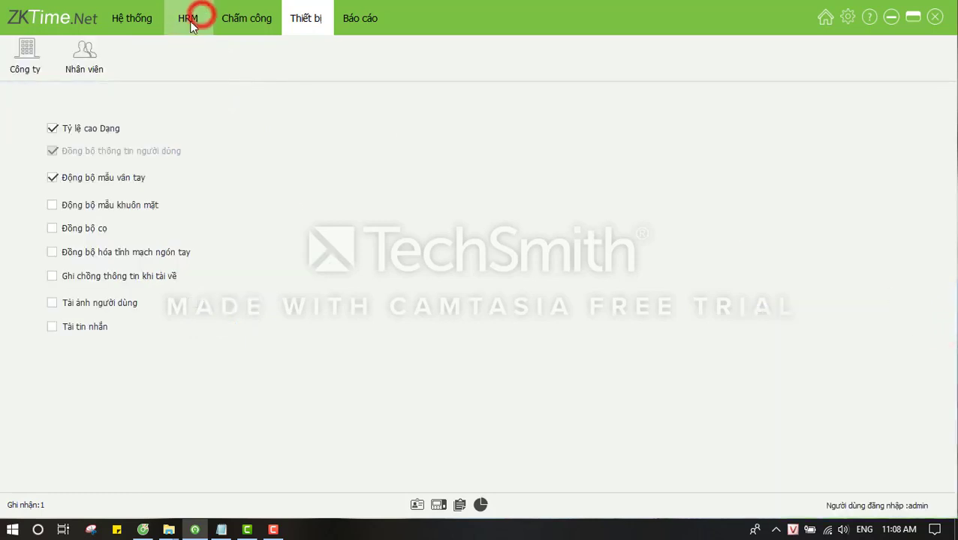
click(84, 58)
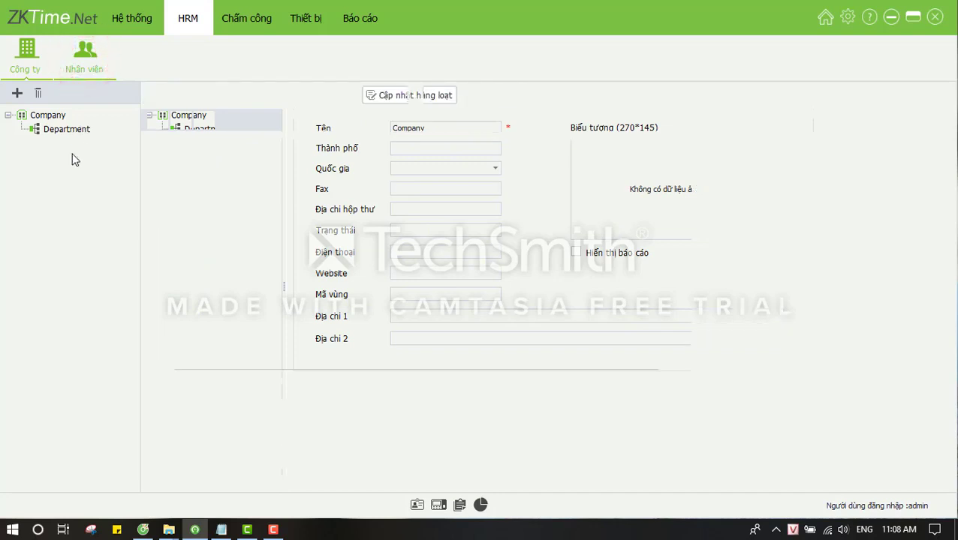
click(82, 181)
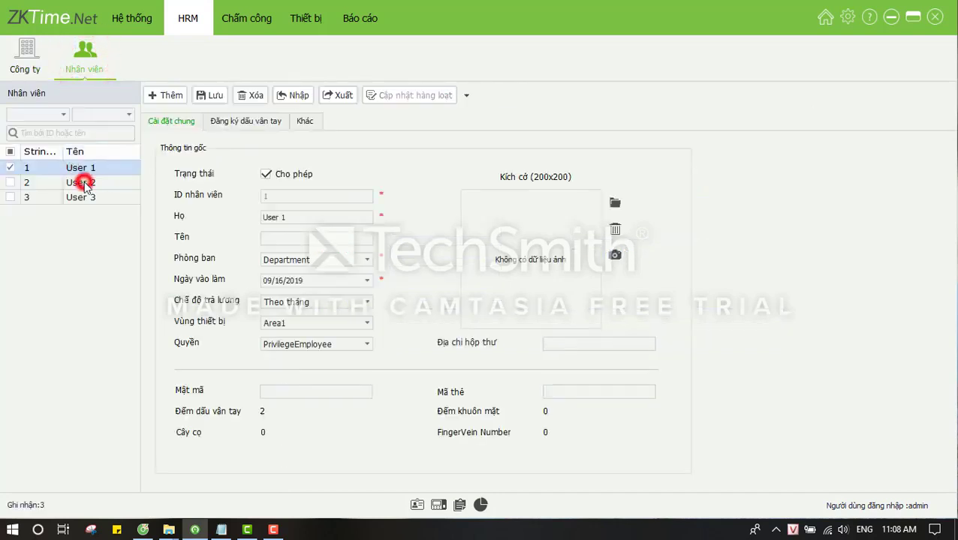
click(82, 199)
click(84, 183)
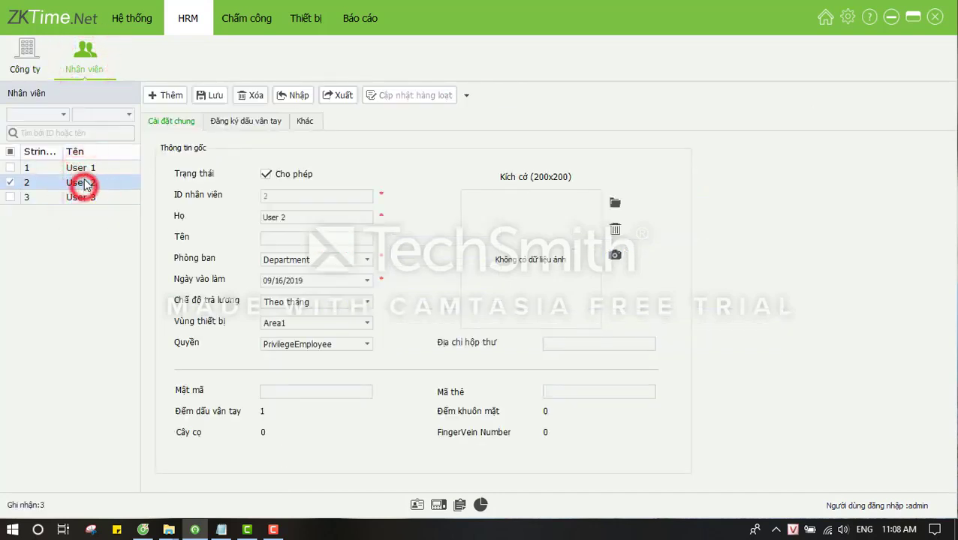
click(85, 169)
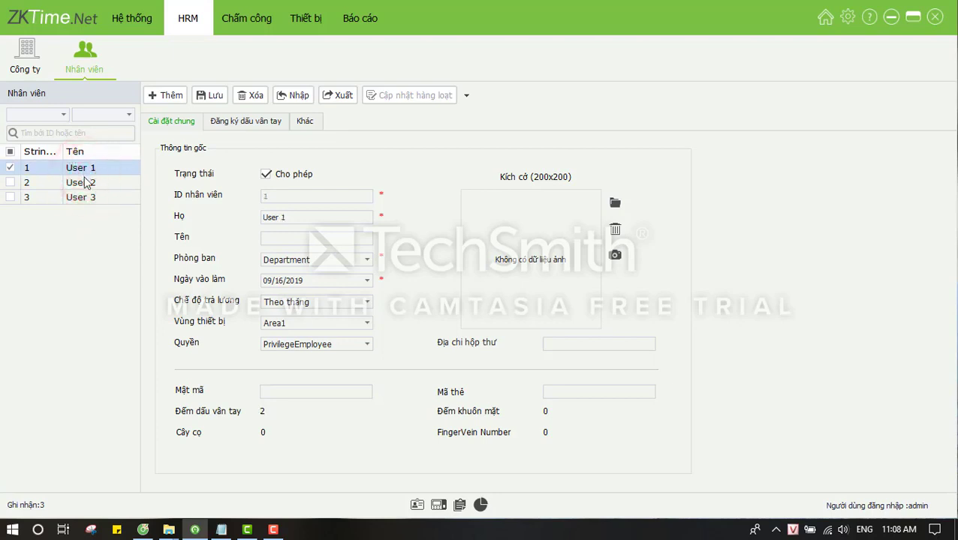
click(84, 182)
click(84, 196)
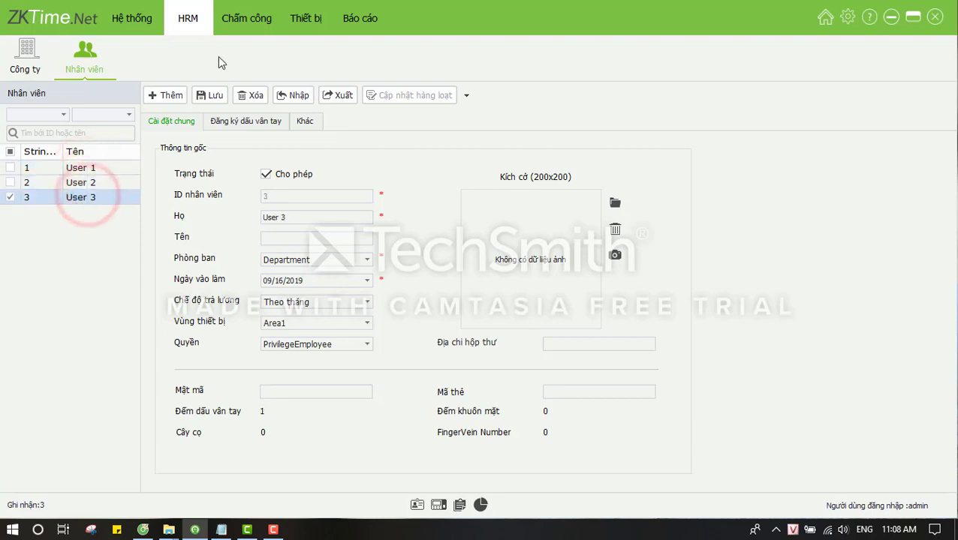
Rename the default attendance timetable (Mặc định) as Shift 1.
click(248, 20)
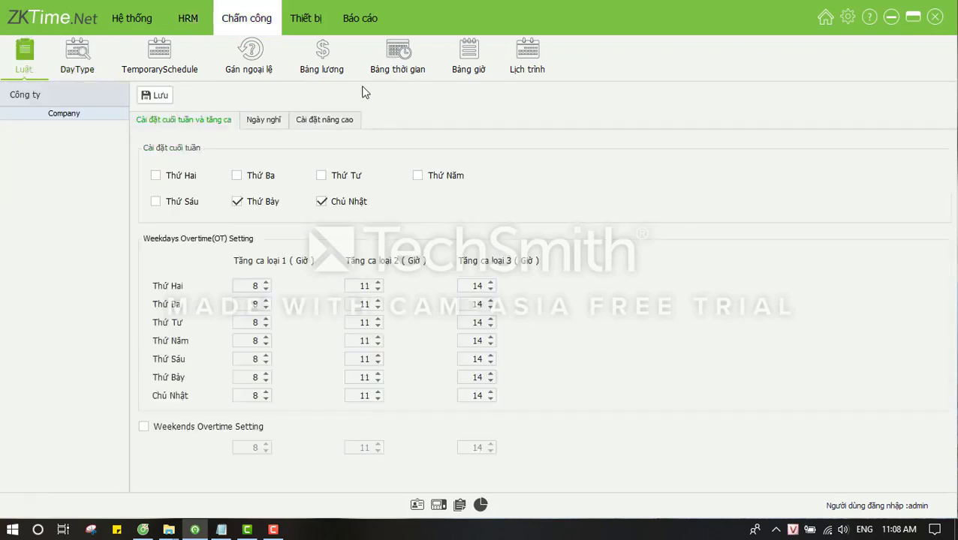
click(396, 63)
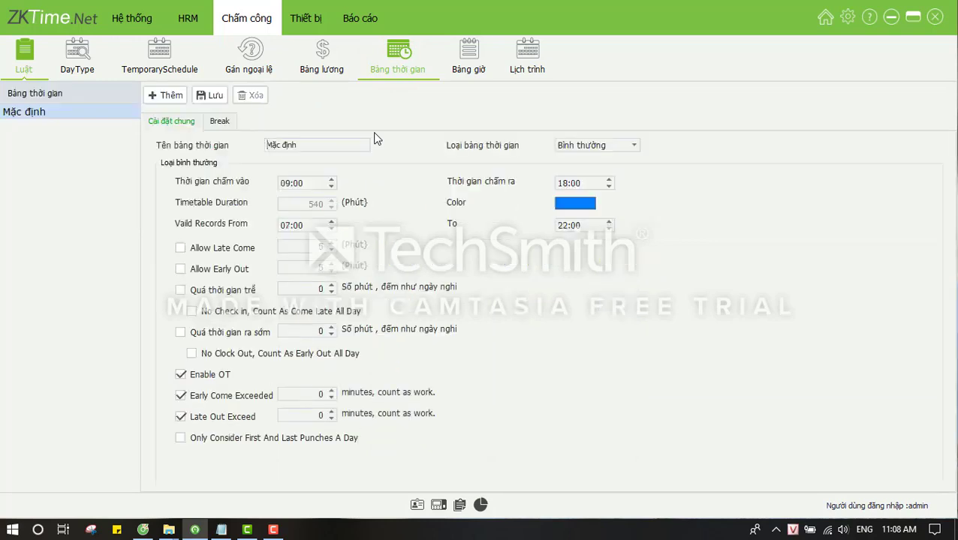
double_click(334, 144)
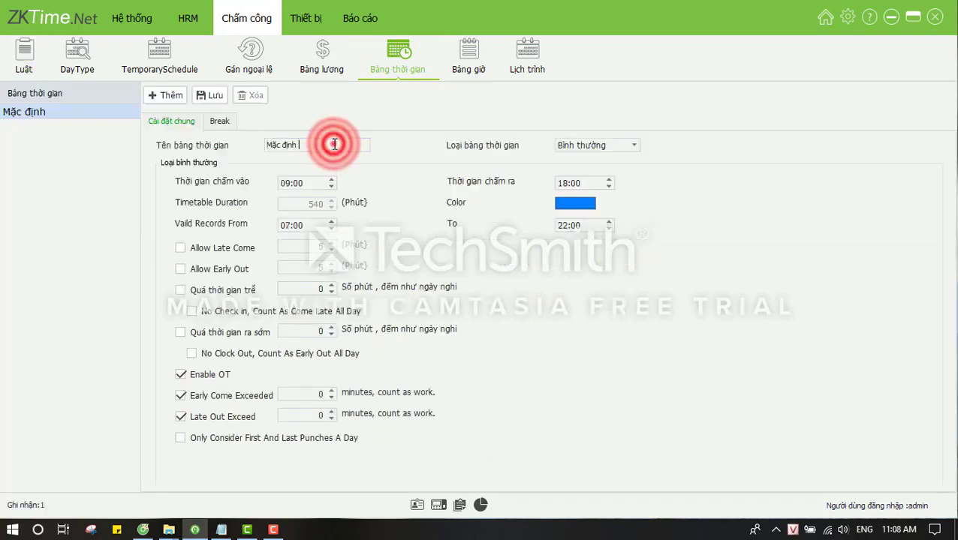
drag(335, 144, 263, 145)
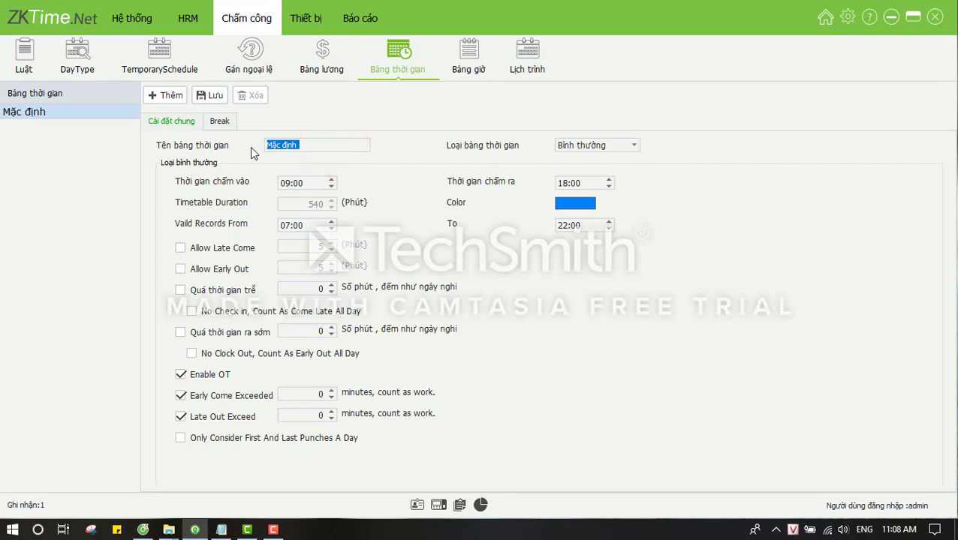
text(Shift 1)
Following the Shift 1 hours in the text note, set its check-out time to 12:00 and save the timetable.
click(221, 530)
click(466, 84)
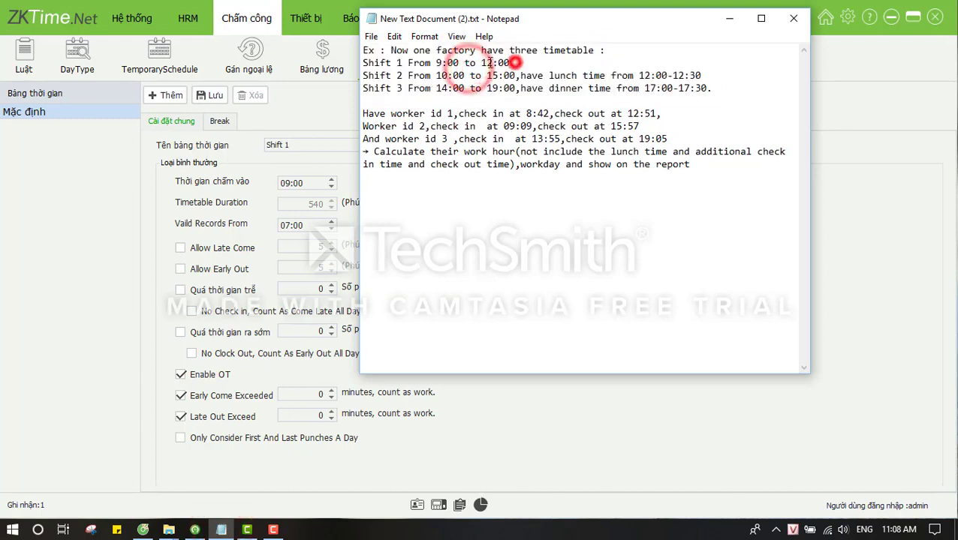
drag(510, 63, 358, 63)
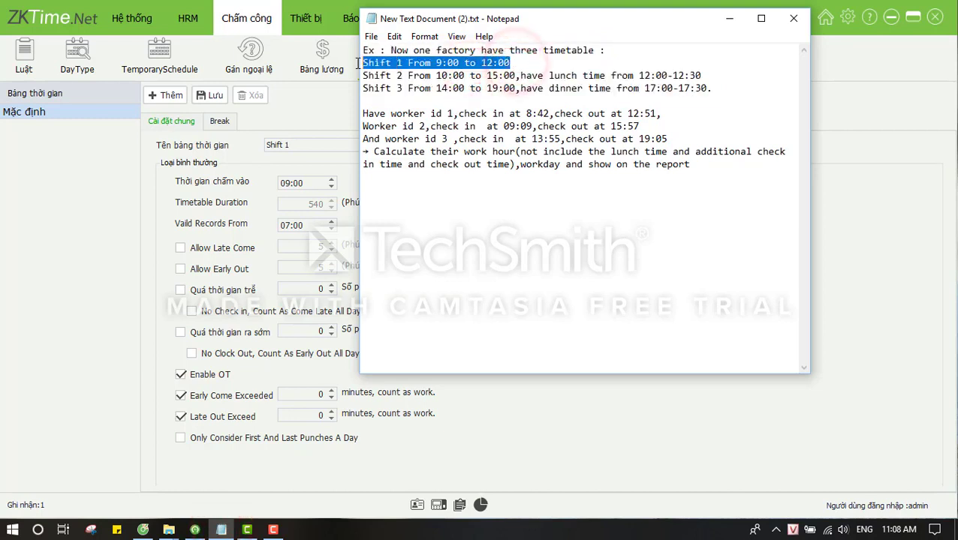
click(306, 182)
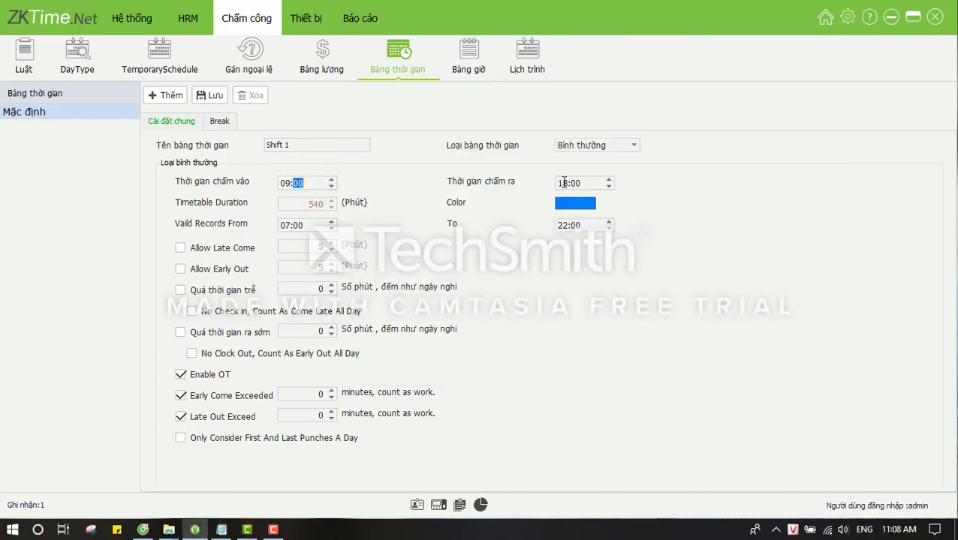
click(565, 182)
text(02)
click(223, 97)
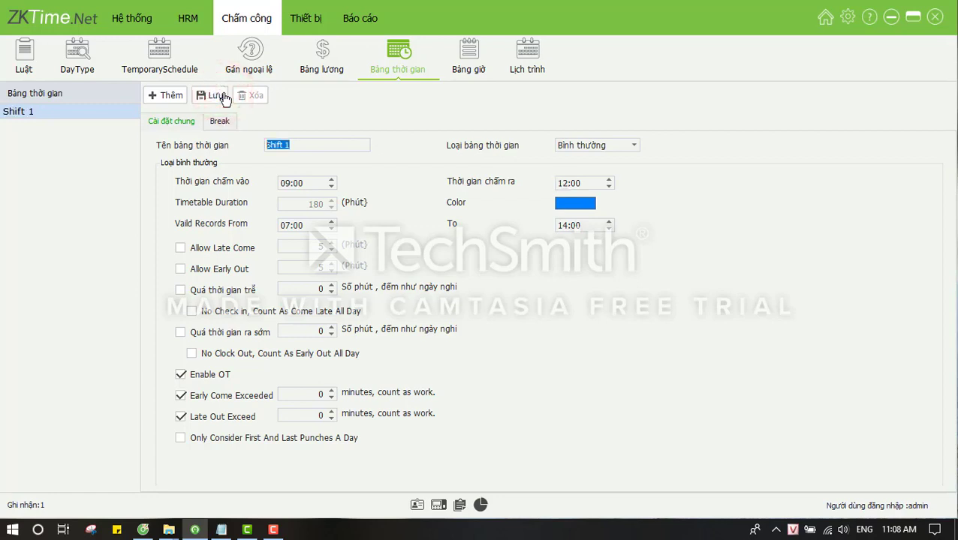
Add a new timetable named Shift 2.
click(169, 98)
click(287, 143)
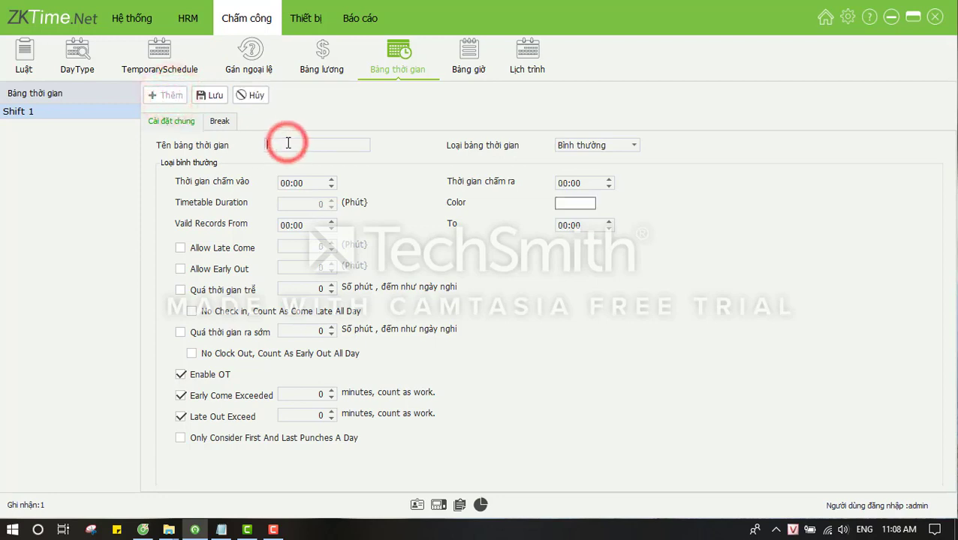
text(Shif)
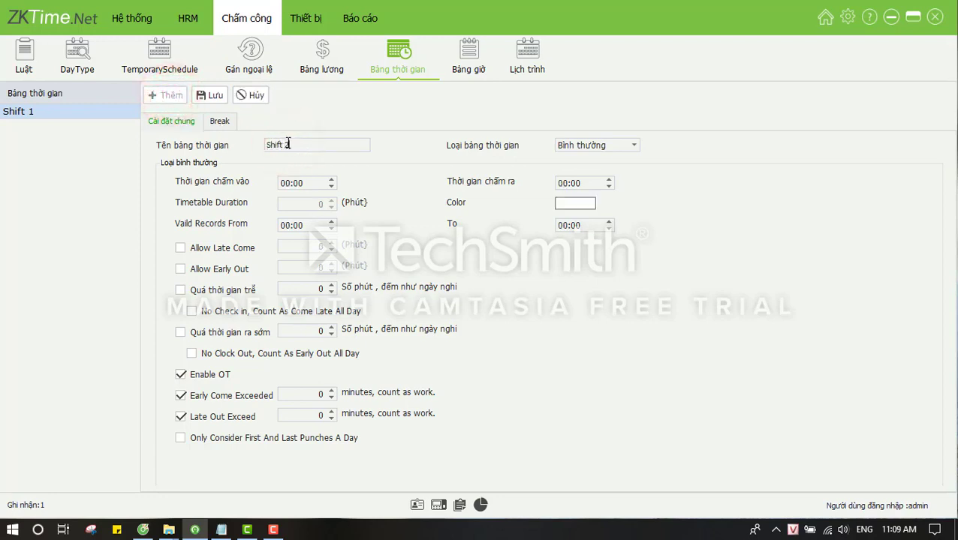
text(t 2)
Following the text note, set Shift 2's check-in time to 10:00 and check-out time to 15:00, and save the timetable.
key(alt+Tab)
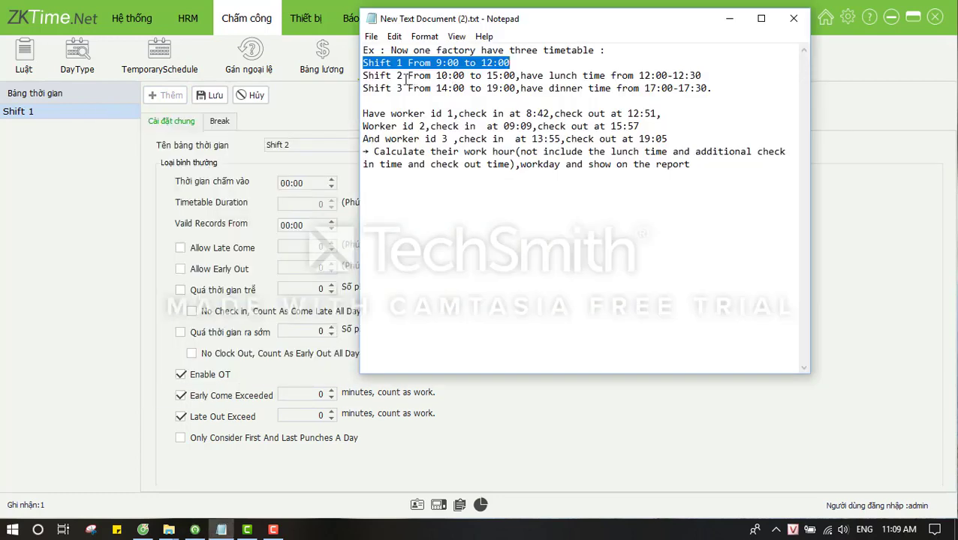
drag(366, 75, 704, 77)
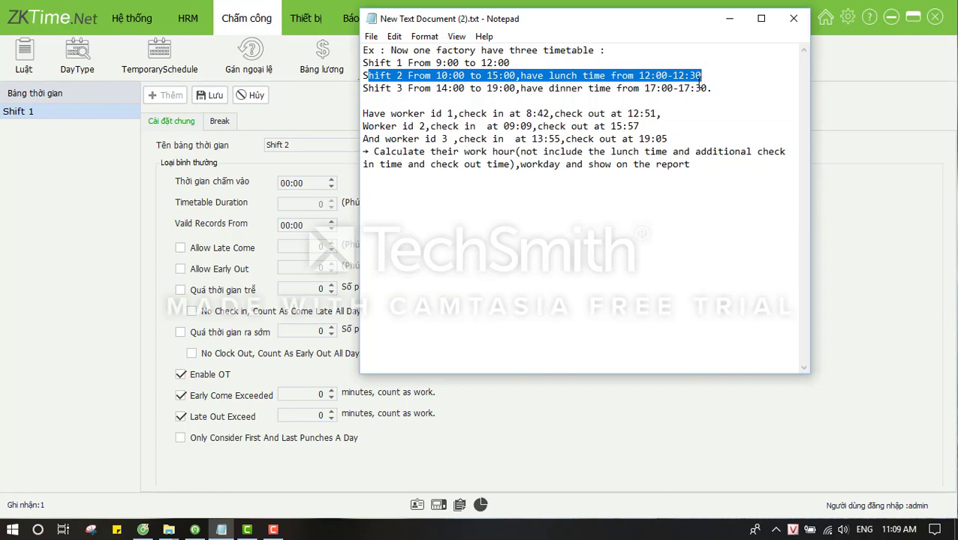
click(285, 280)
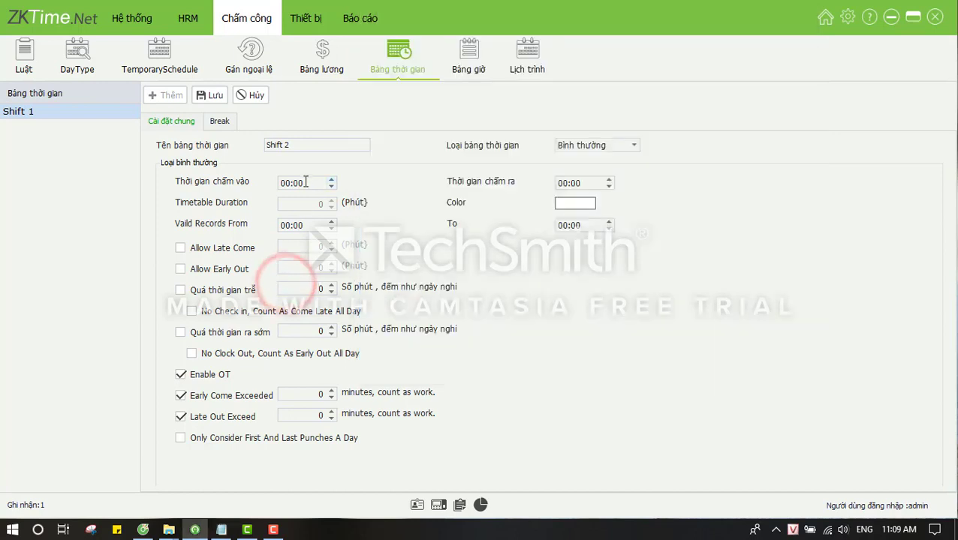
click(300, 184)
text(10)
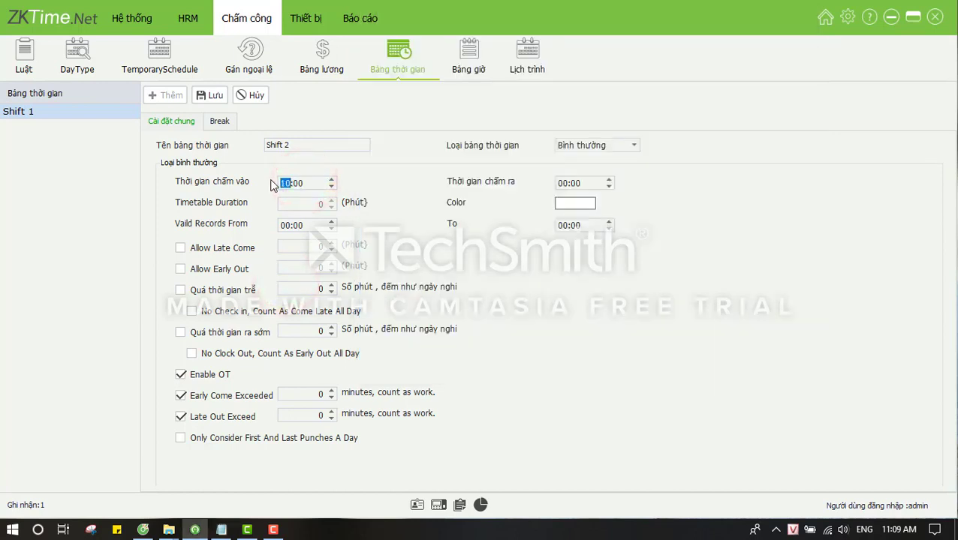
click(559, 183)
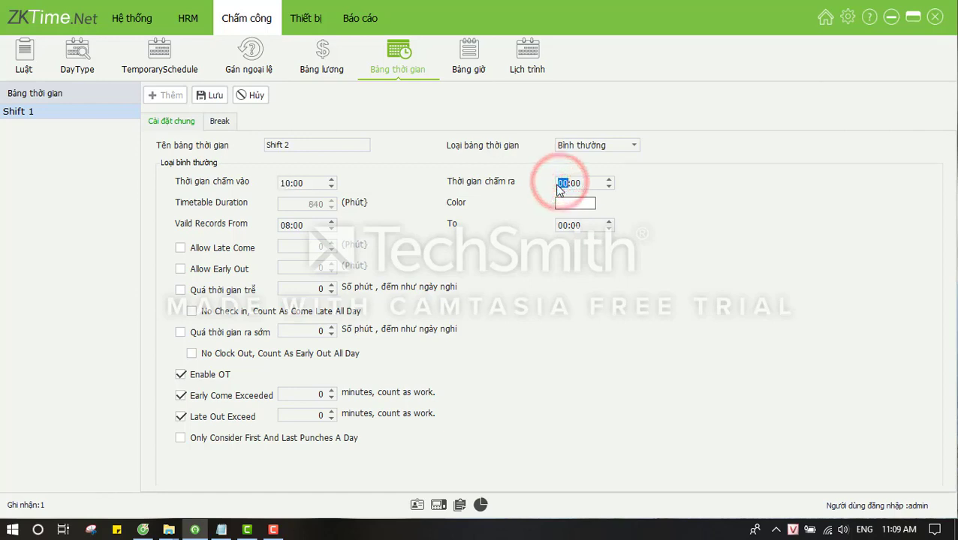
text(15)
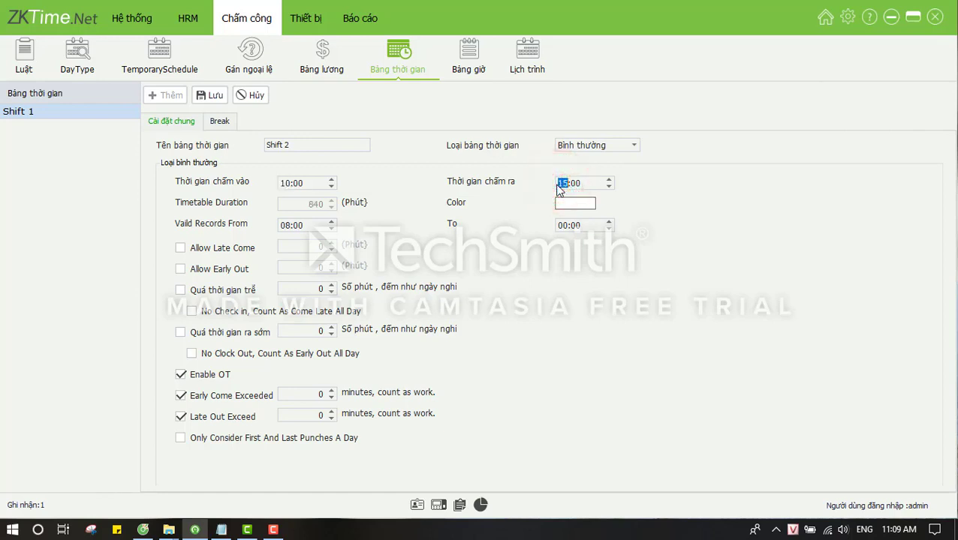
click(216, 97)
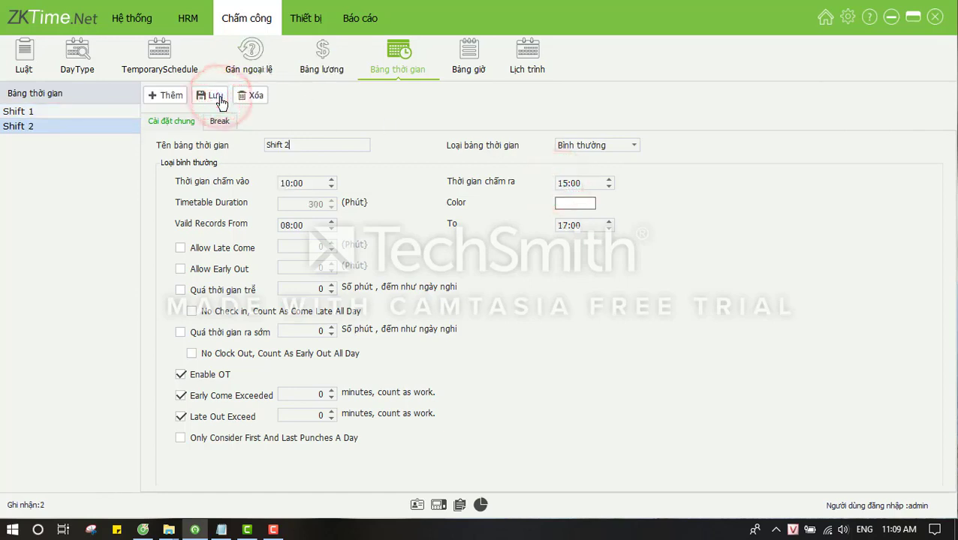
Create a break named Lunch from 12:00 to 12:30, save it and close the break manager.
click(219, 122)
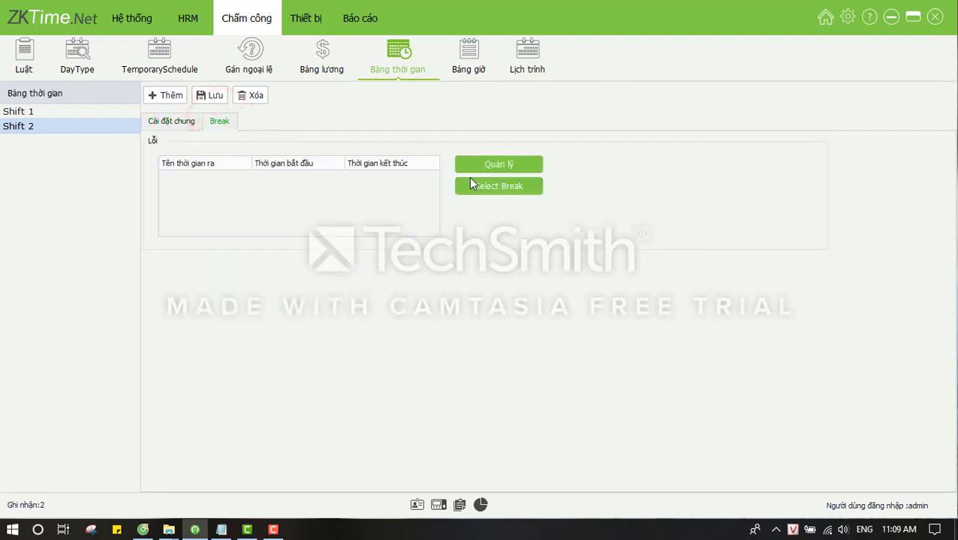
click(475, 165)
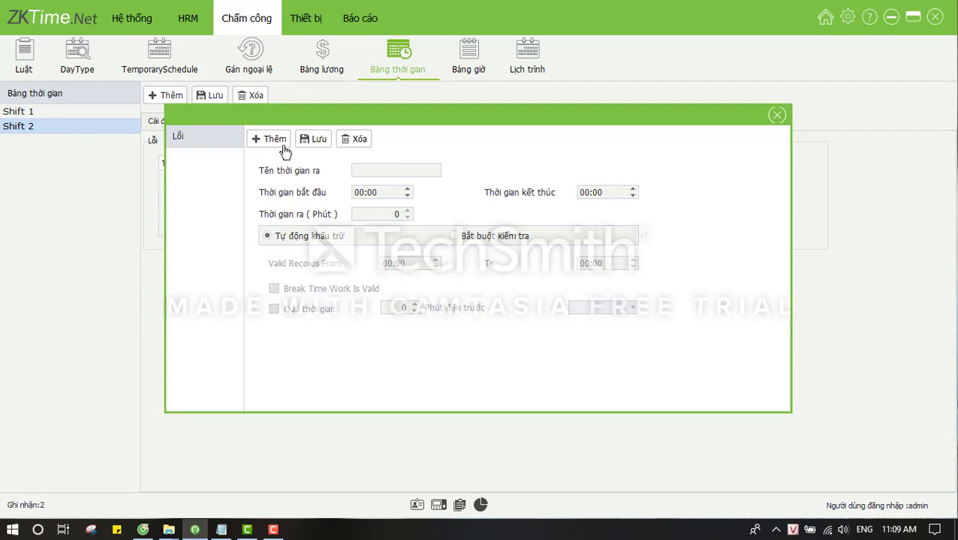
click(279, 147)
click(374, 172)
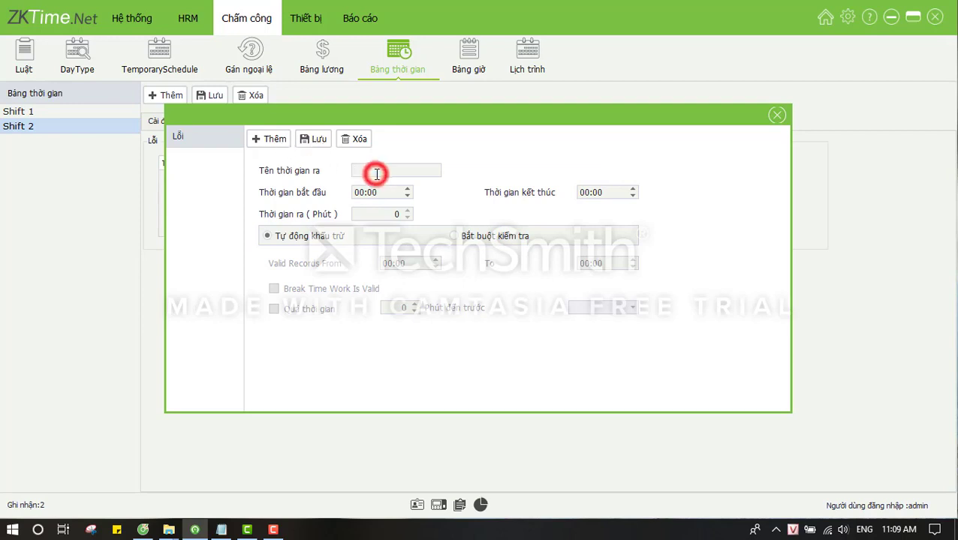
text(Lunch)
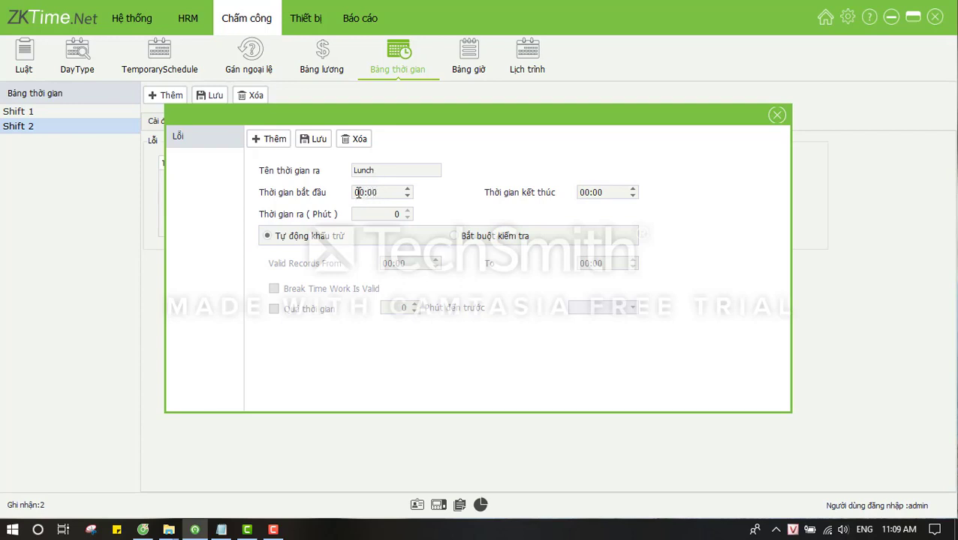
click(361, 193)
text(12)
click(587, 193)
text(12)
key(Right)
click(319, 140)
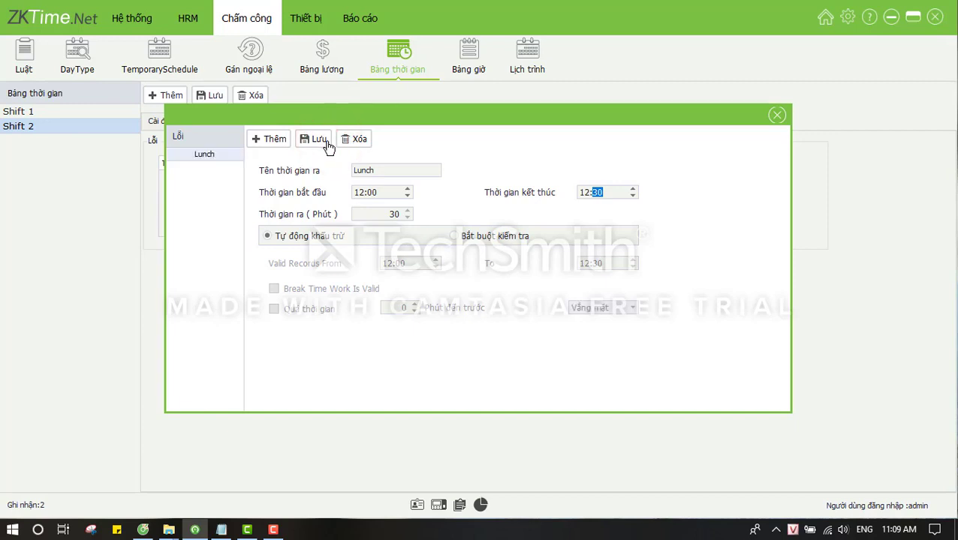
click(777, 116)
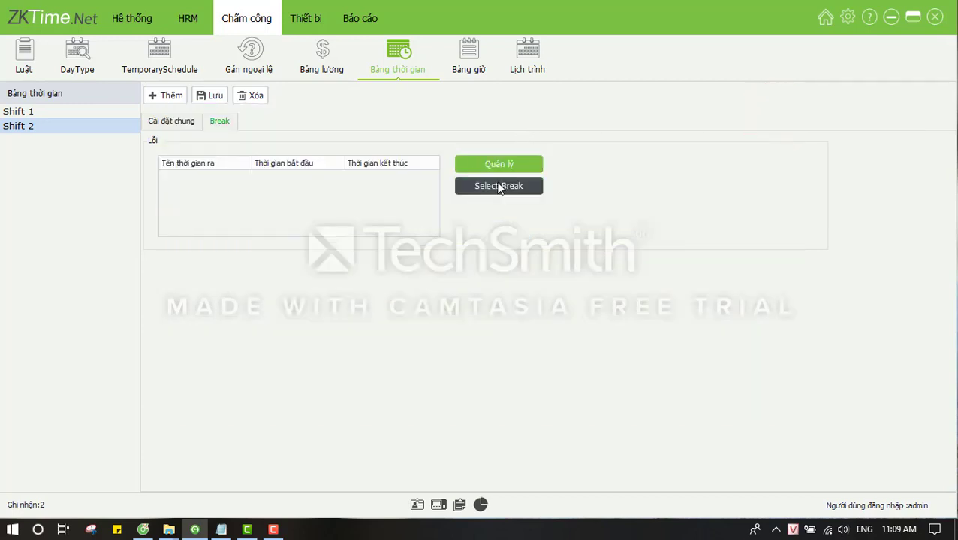
Assign the Lunch break to Shift 2 and save the timetable.
click(497, 187)
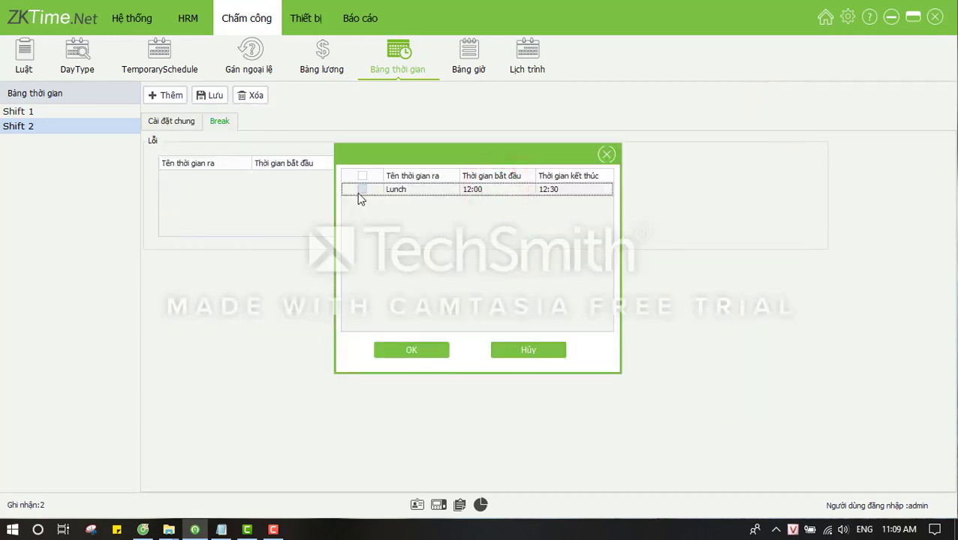
click(360, 191)
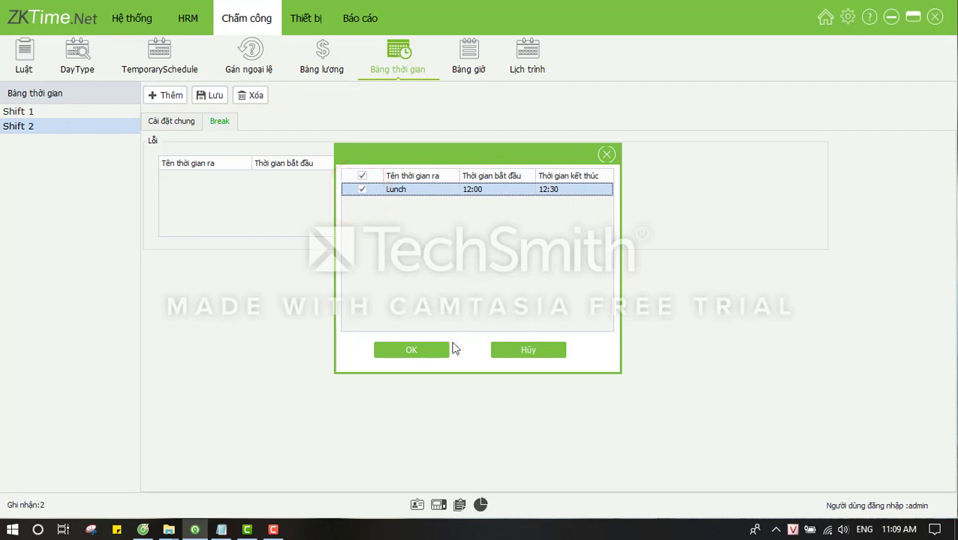
click(426, 351)
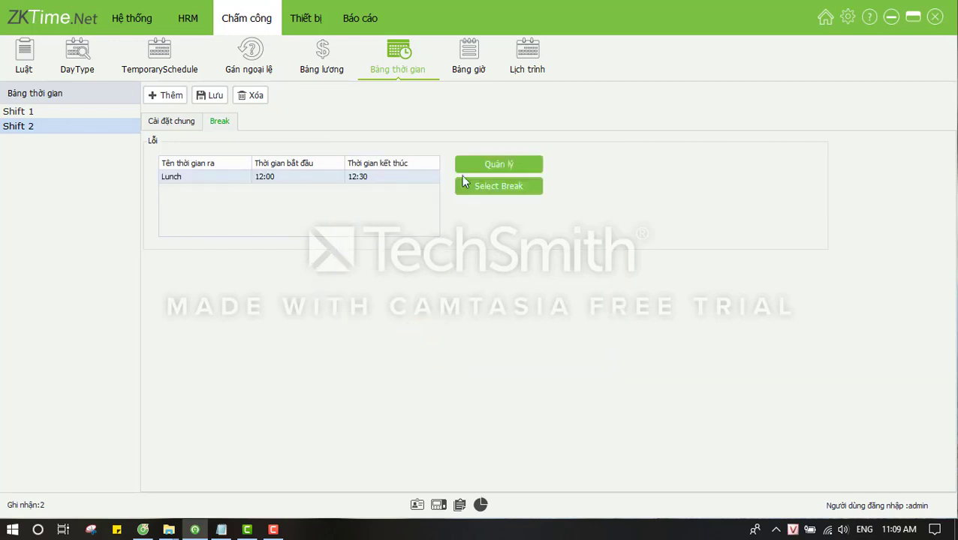
click(211, 101)
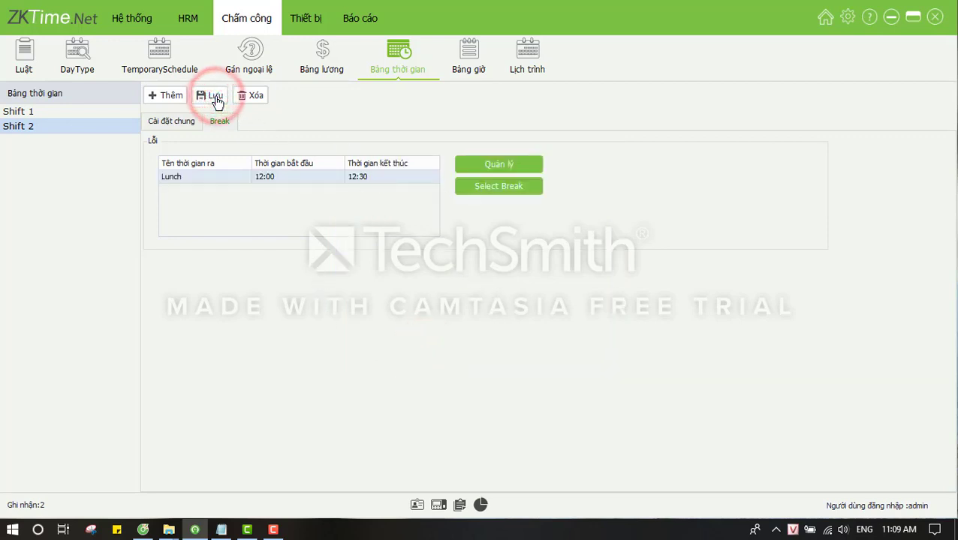
Add a new timetable named Shift 3.
click(165, 123)
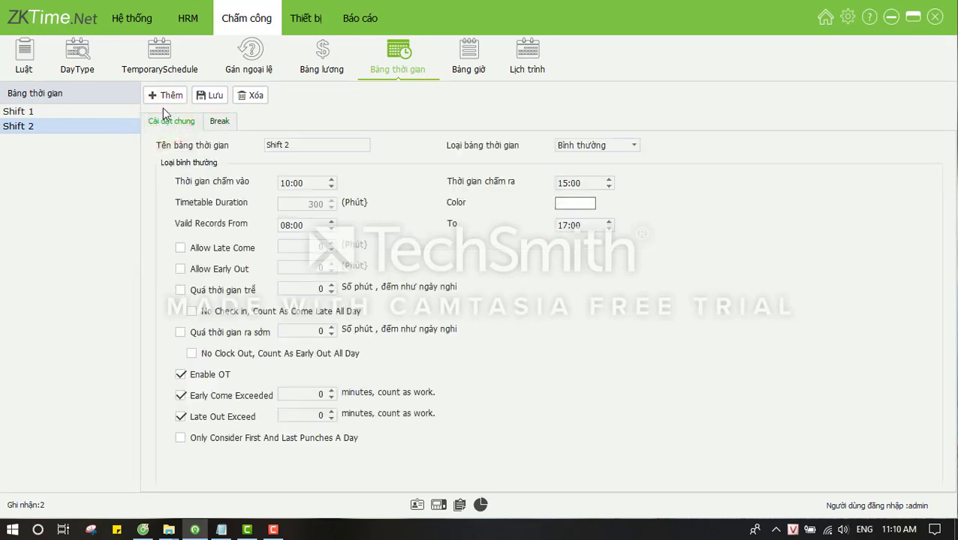
click(154, 95)
click(291, 144)
text(Shi)
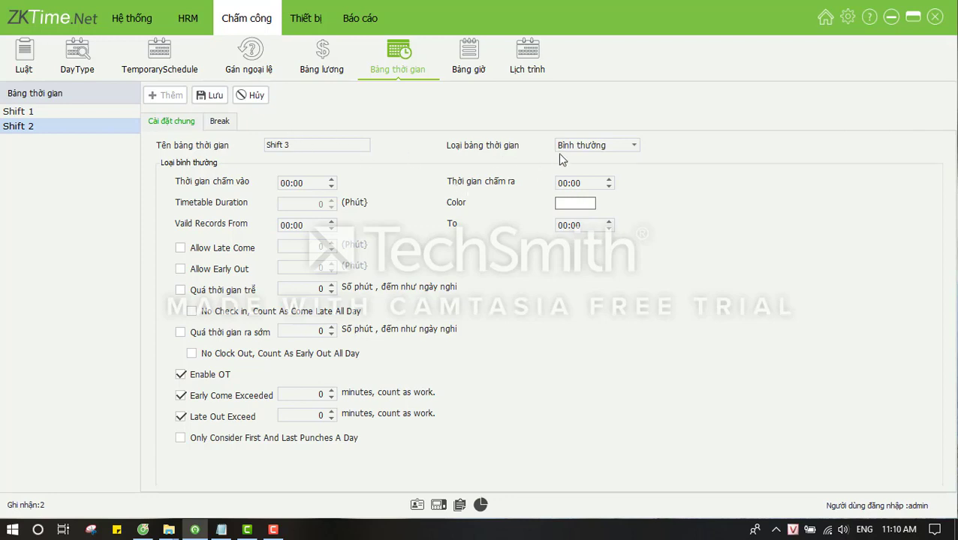
Following the text note, set Shift 3's check-in time to 14:00 and check-out time to 19:00, and save the timetable.
key(alt+Tab)
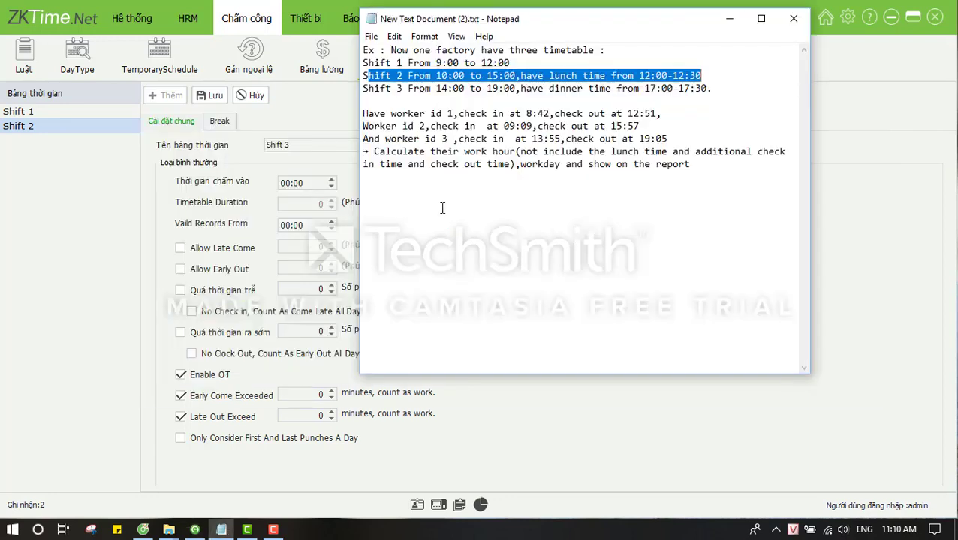
key(alt+Tab)
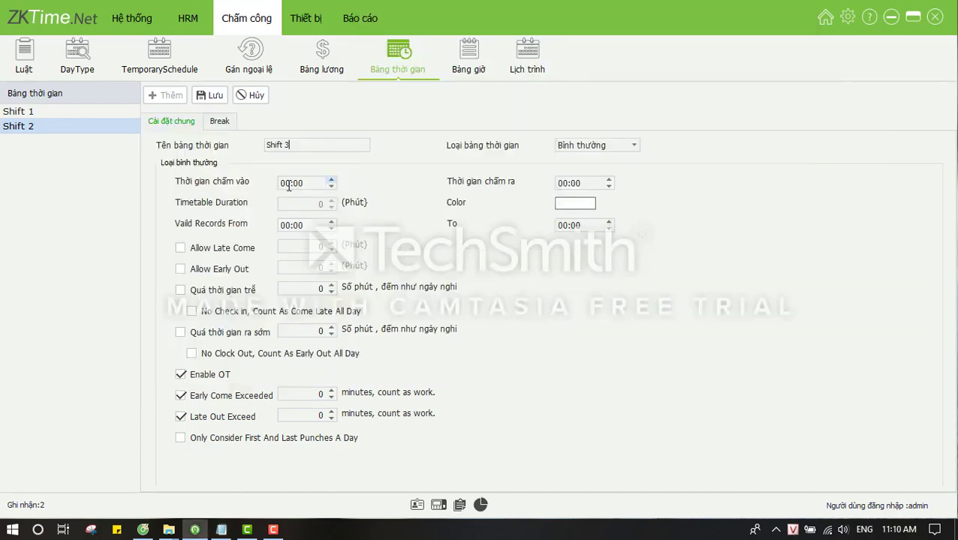
click(291, 183)
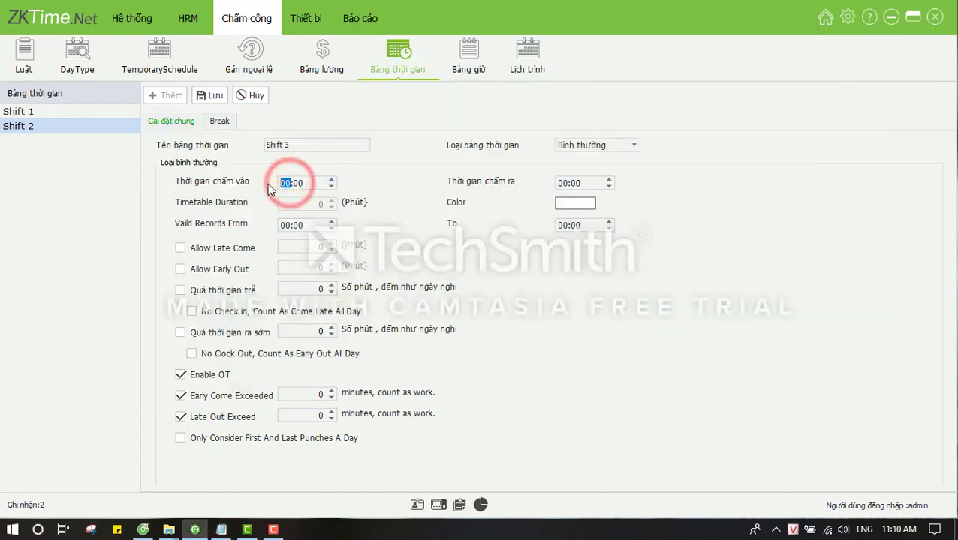
text(14)
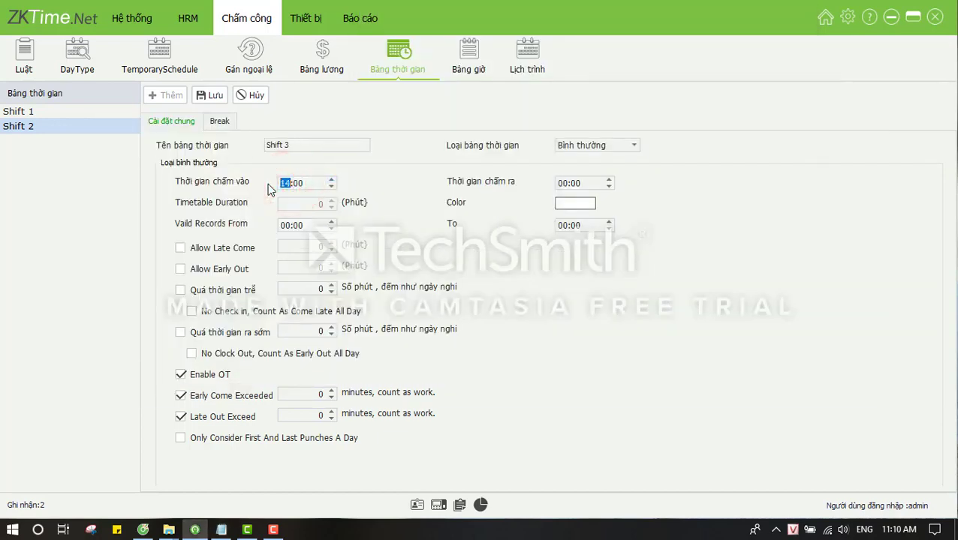
click(569, 183)
text(19)
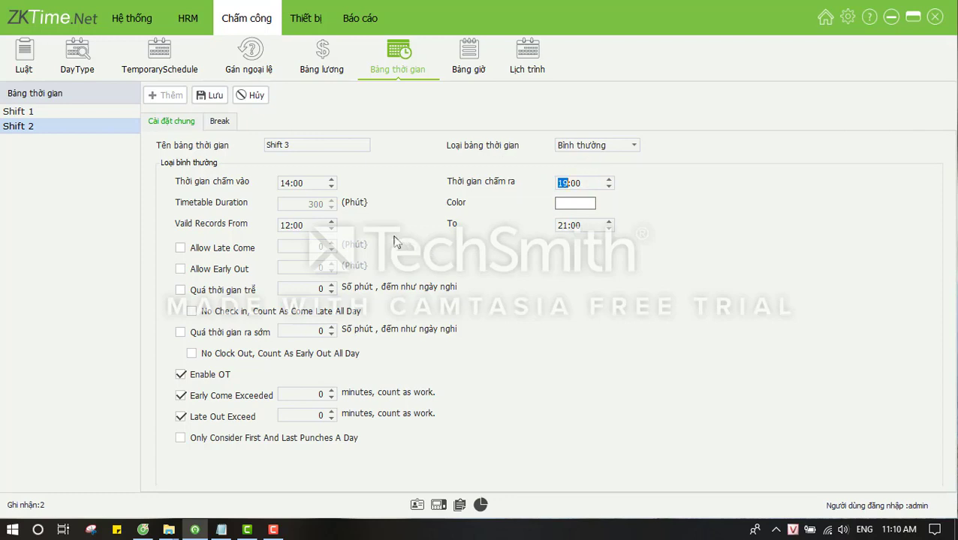
click(206, 98)
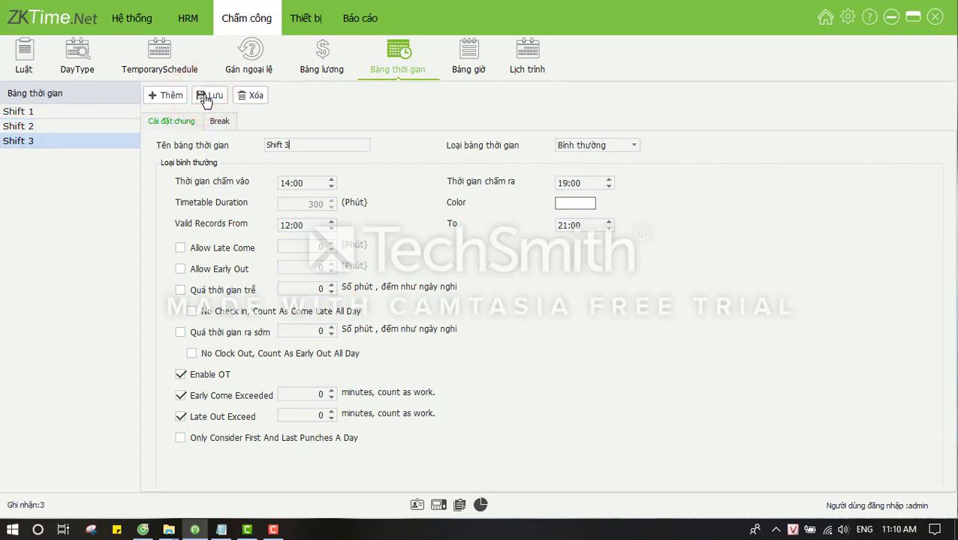
Create a second break named Dinner from 17:00 to 17:30, save it and close the break manager.
click(219, 120)
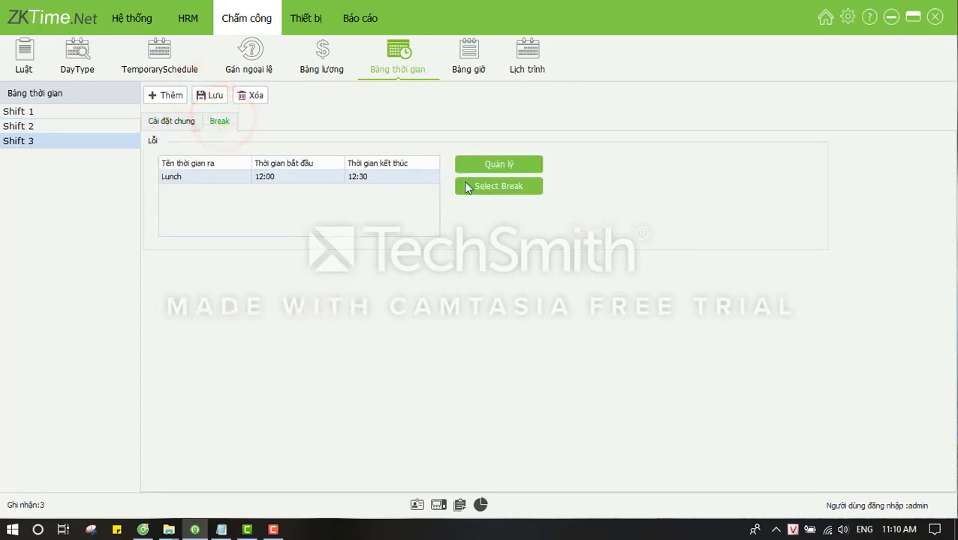
click(483, 164)
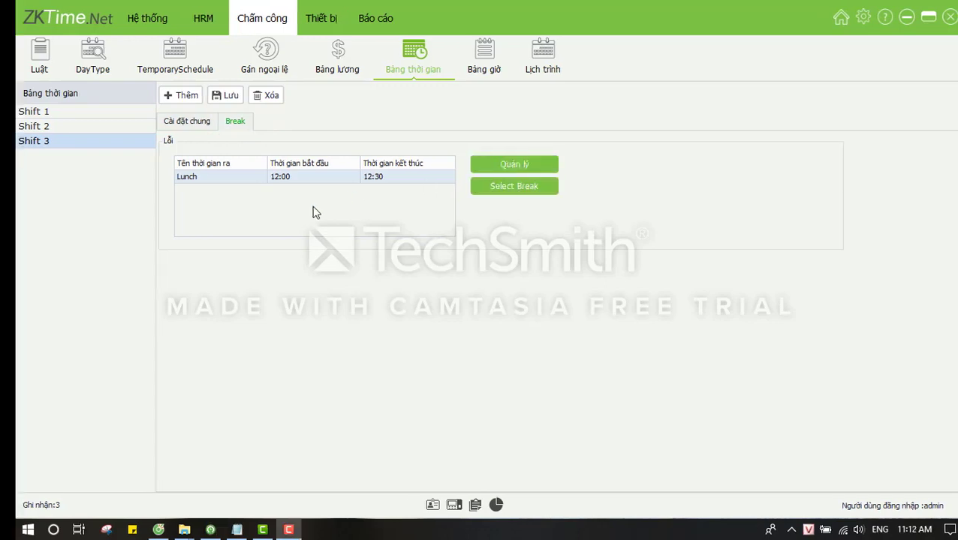
click(499, 166)
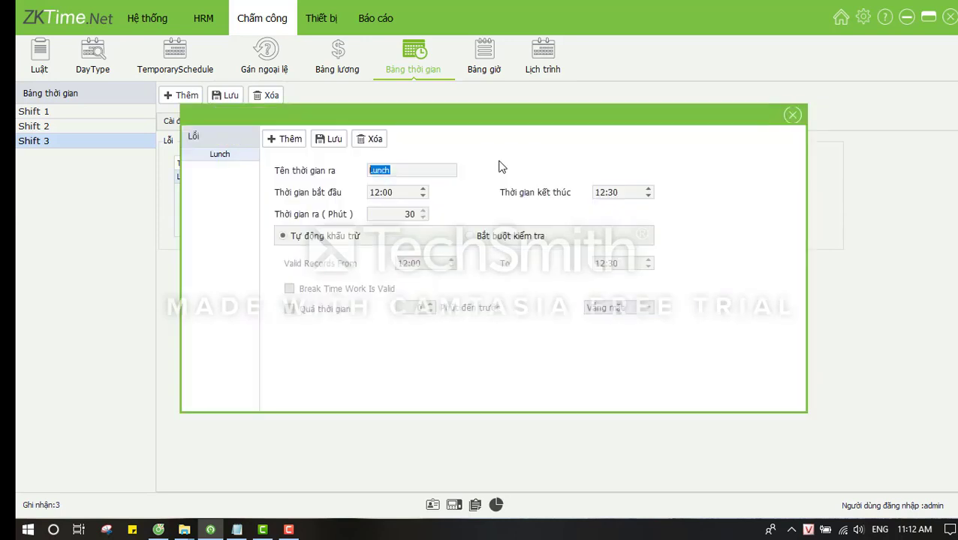
click(286, 140)
click(377, 169)
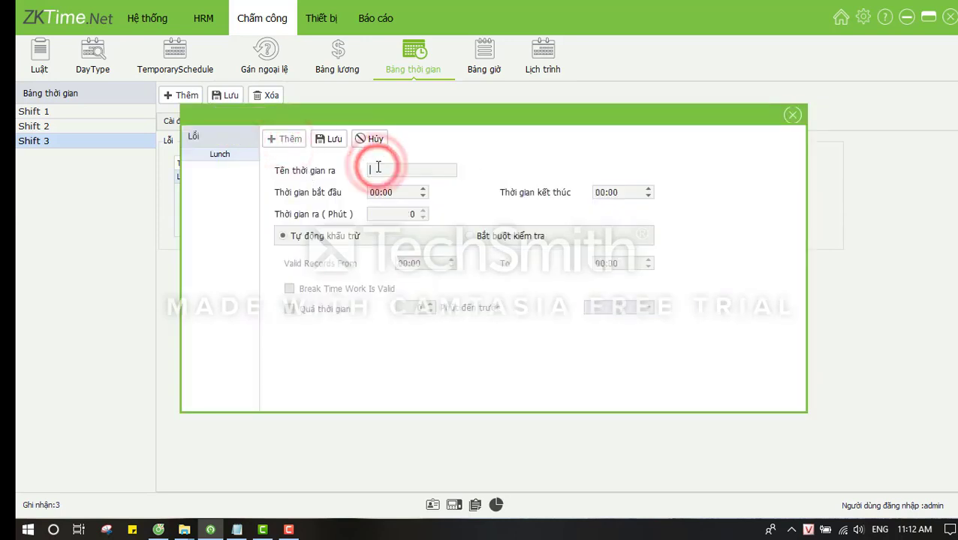
text(Dinner)
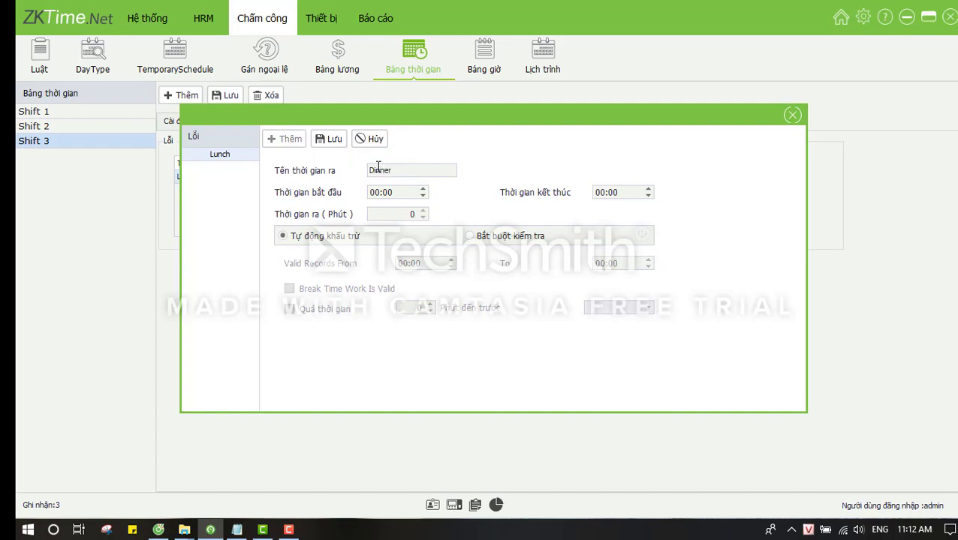
key(Tab)
click(603, 193)
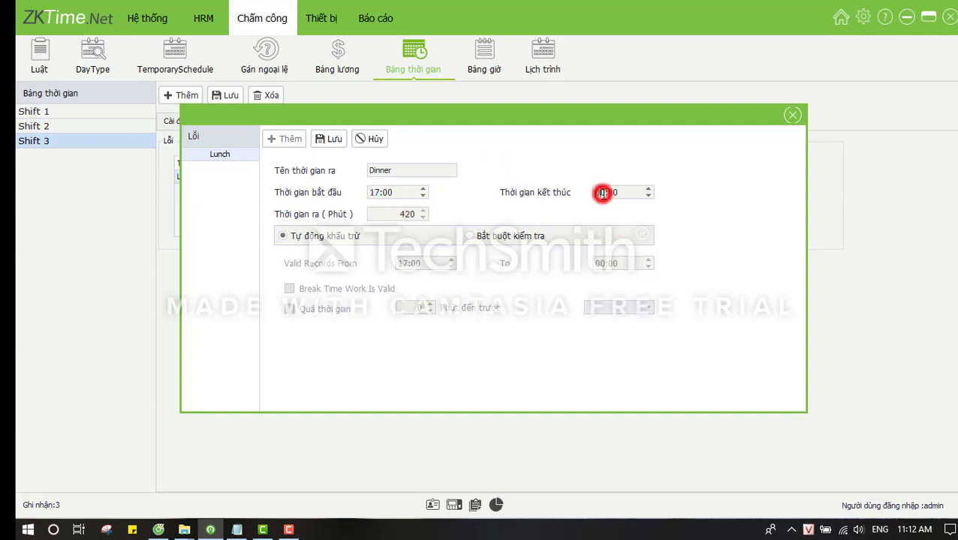
text(17)
click(634, 193)
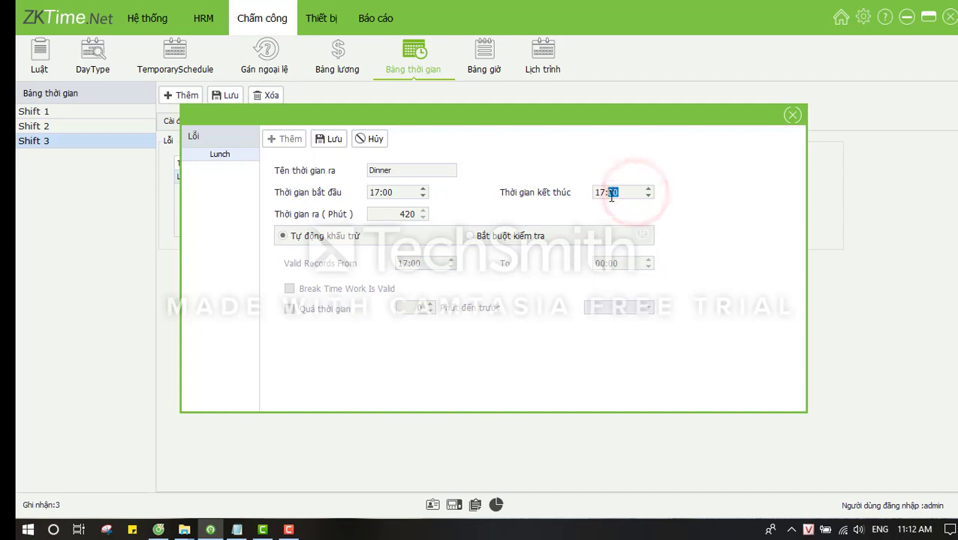
click(328, 143)
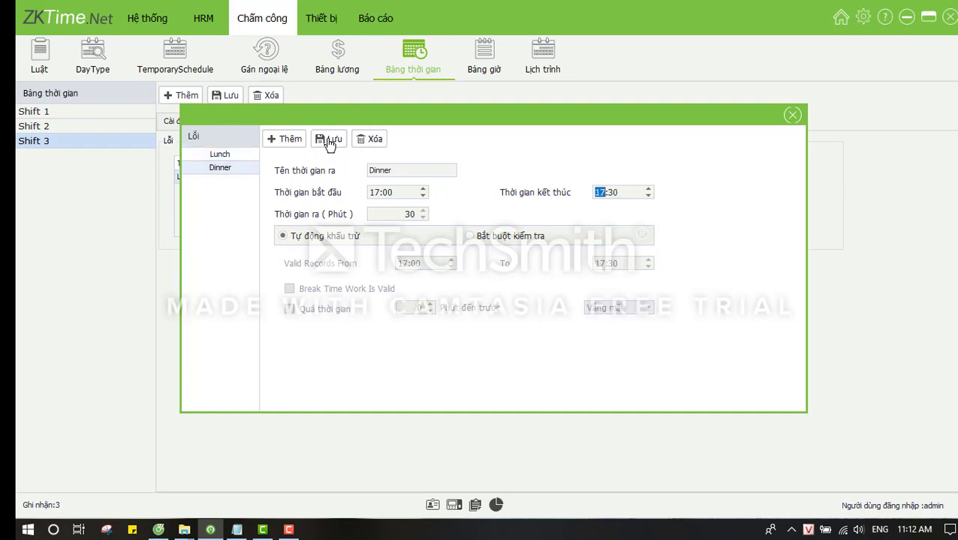
click(792, 115)
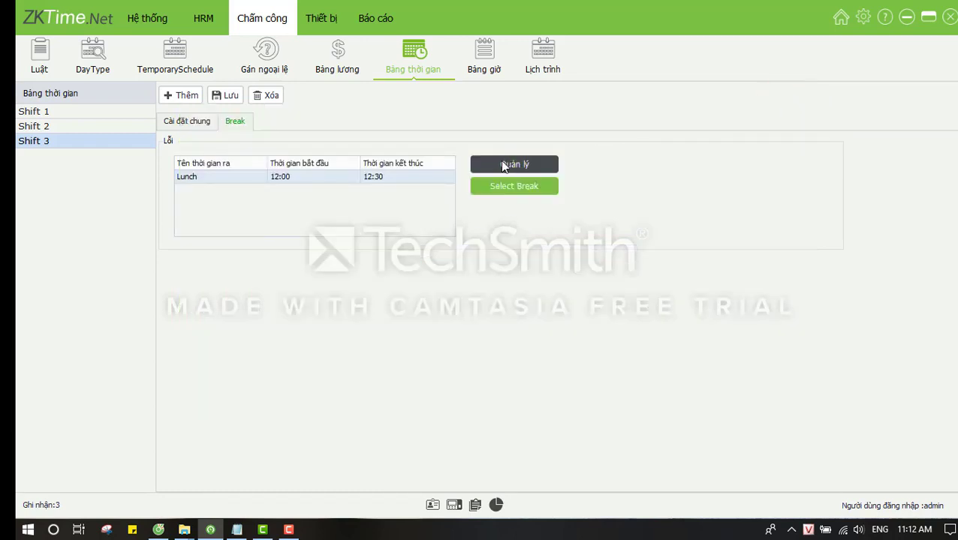
Assign only the Dinner break to Shift 3 in place of Lunch and save the timetable.
click(502, 164)
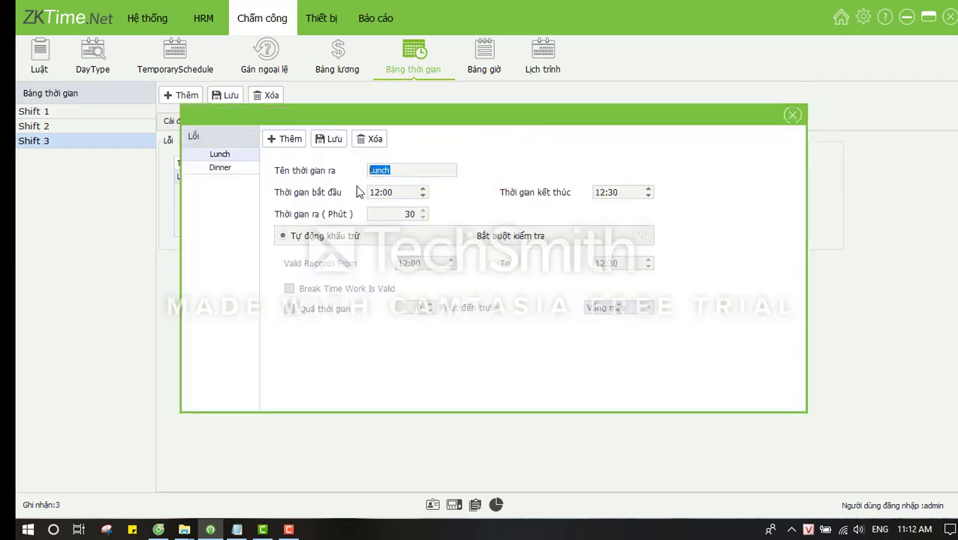
click(791, 115)
click(492, 189)
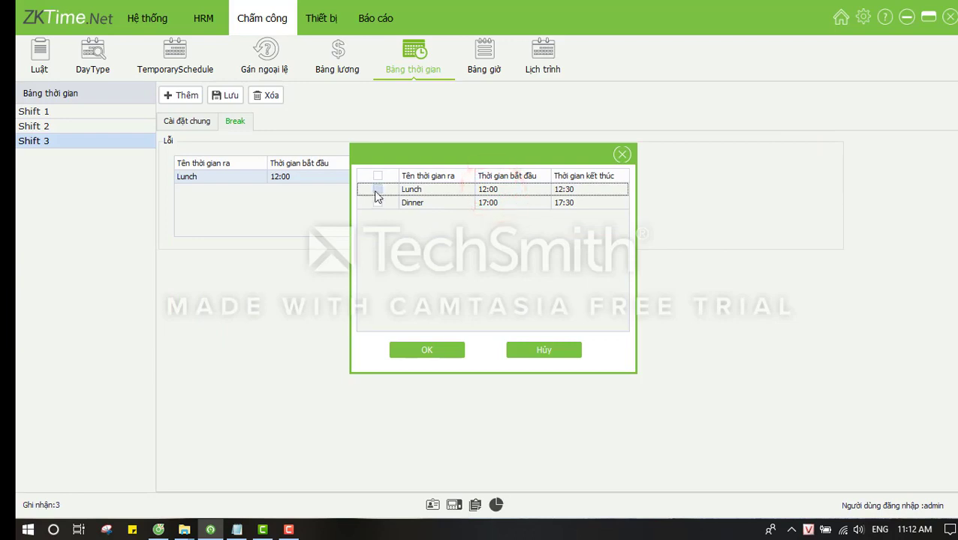
click(377, 203)
click(429, 350)
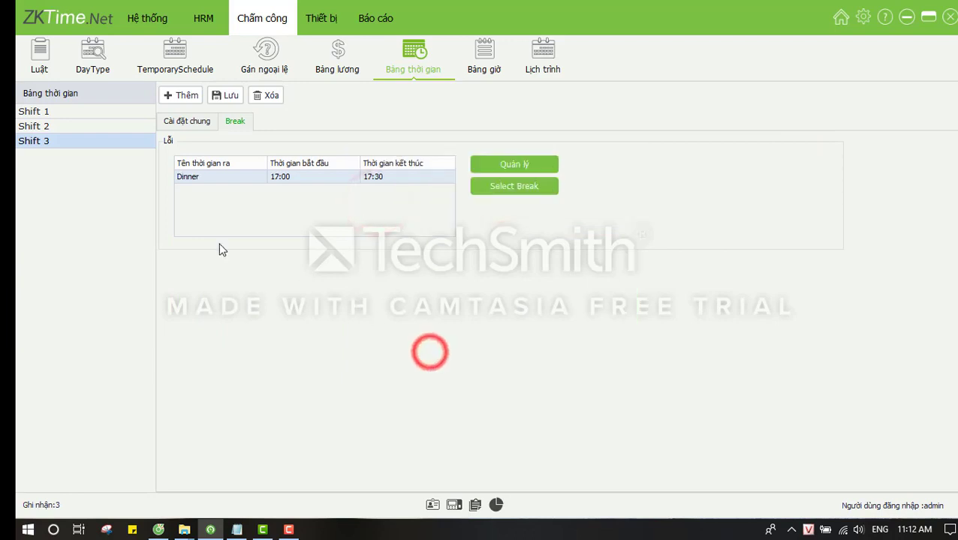
click(227, 98)
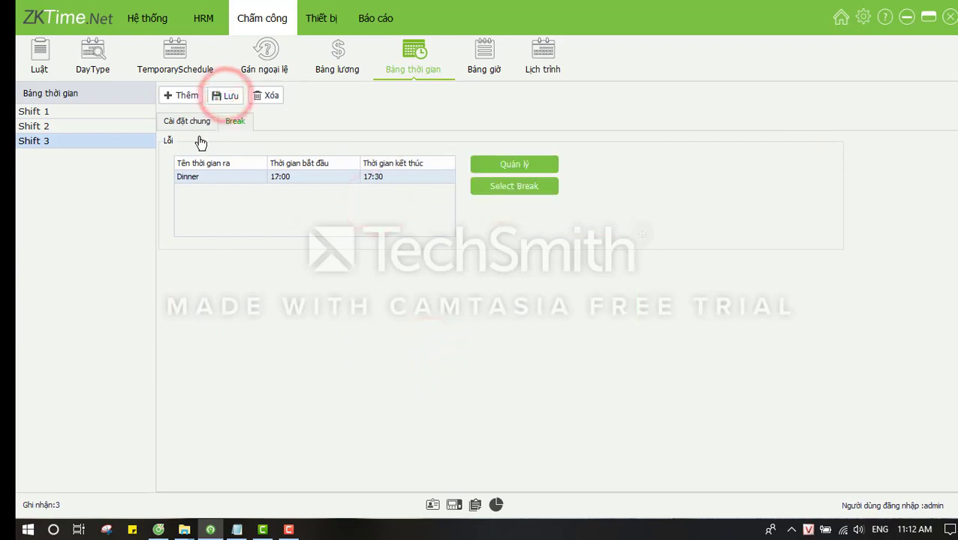
Check the breaks assigned to Shift 2 and Shift 3, and Shift 2's general settings.
click(97, 125)
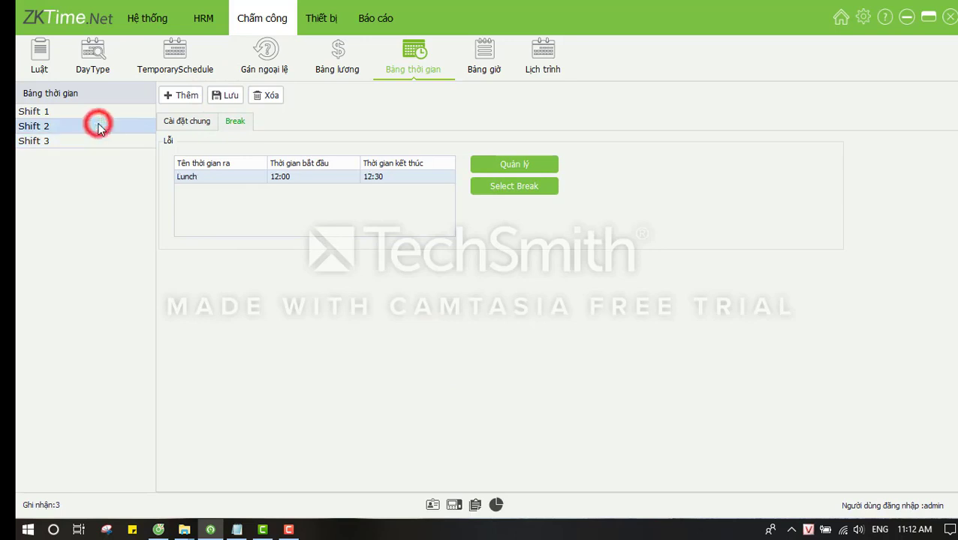
click(97, 135)
click(95, 127)
click(194, 121)
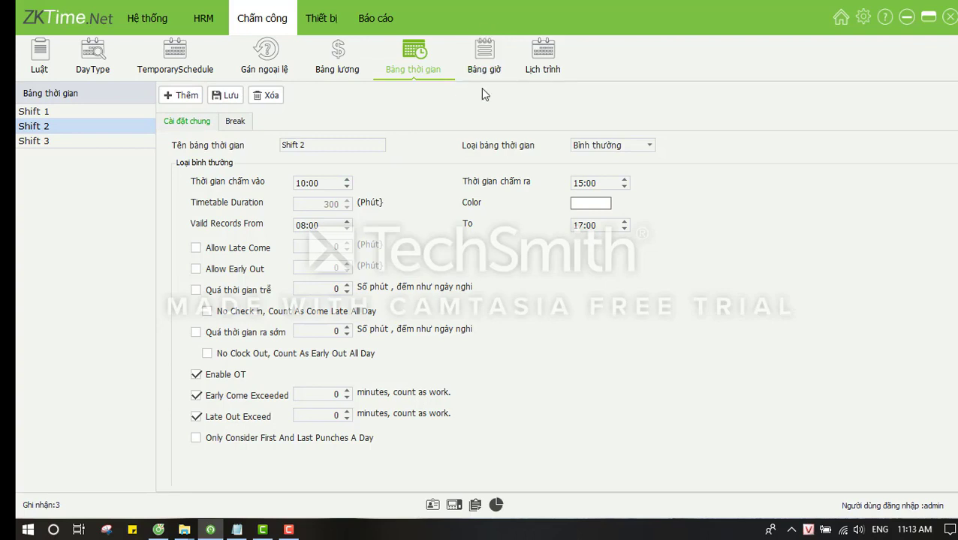
Open the shift schedule settings and rename the default schedule as Shift 1.
click(482, 64)
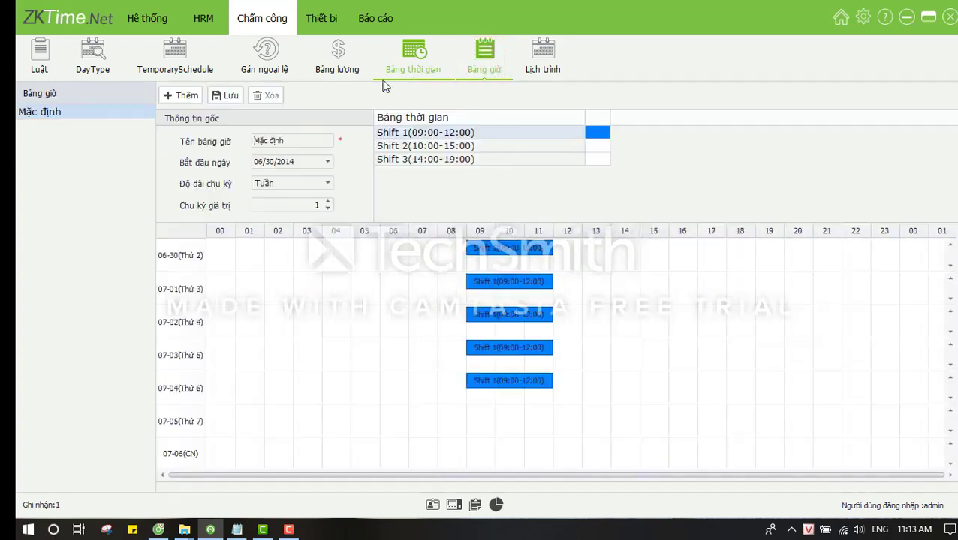
triple_click(304, 139)
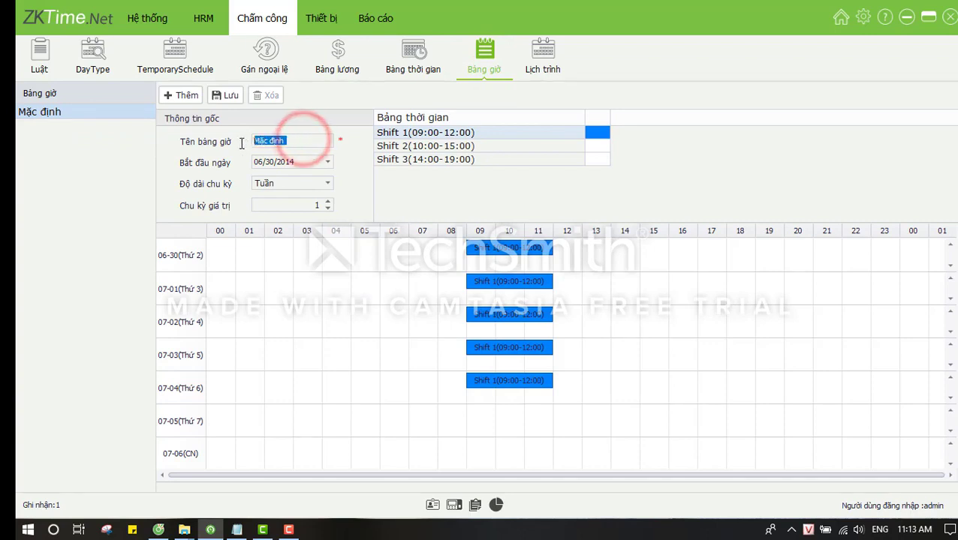
text(Shift 1)
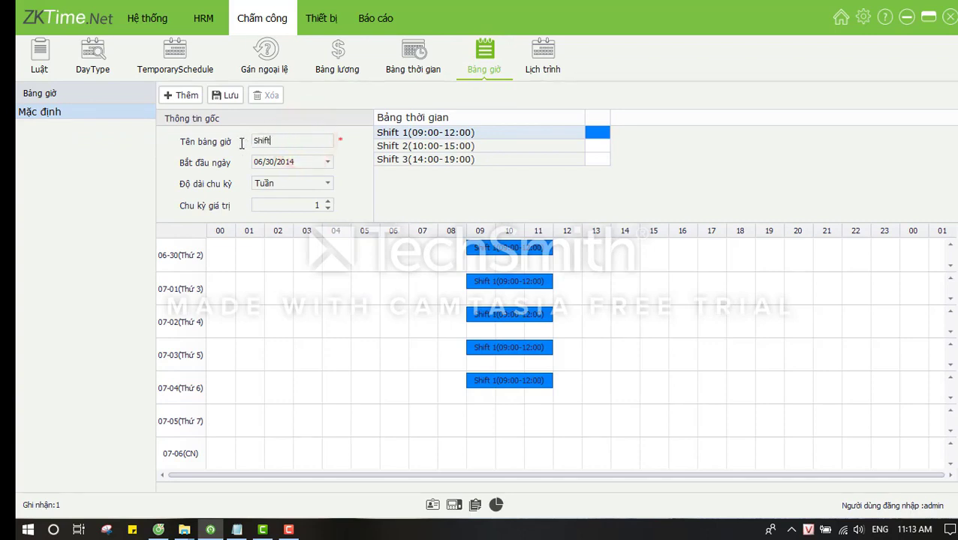
Set the start date of the Shift 1 schedule to 09/01/2019.
click(326, 164)
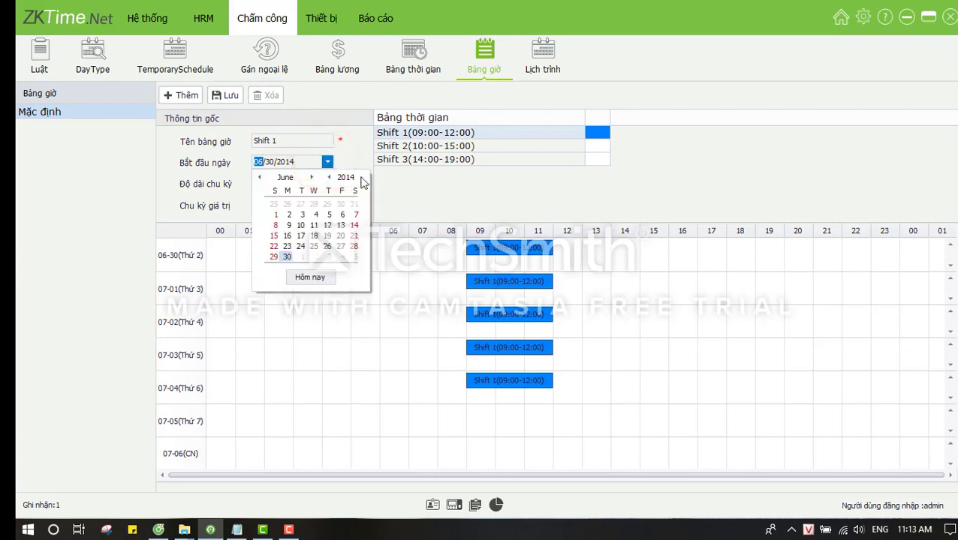
click(361, 179)
click(361, 178)
click(361, 179)
click(361, 179)
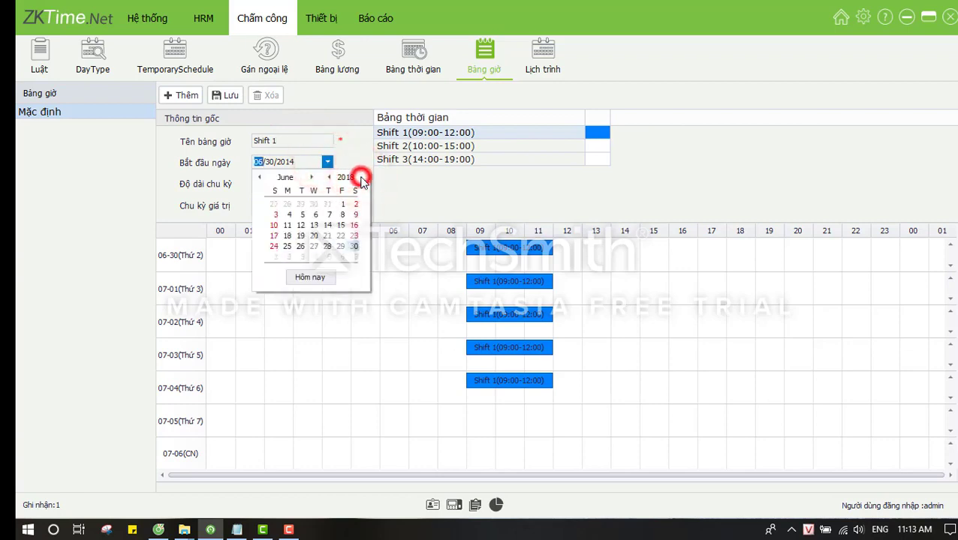
click(361, 178)
click(354, 202)
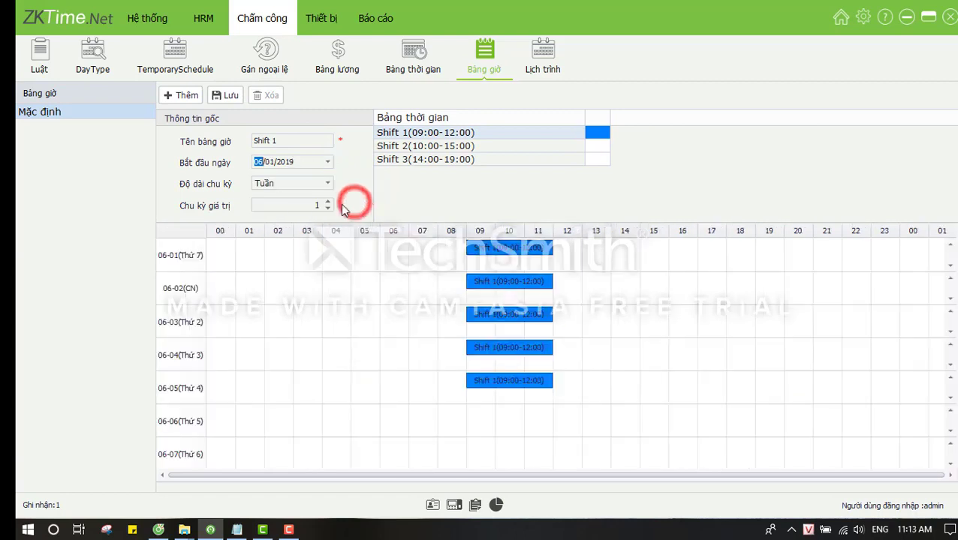
click(327, 163)
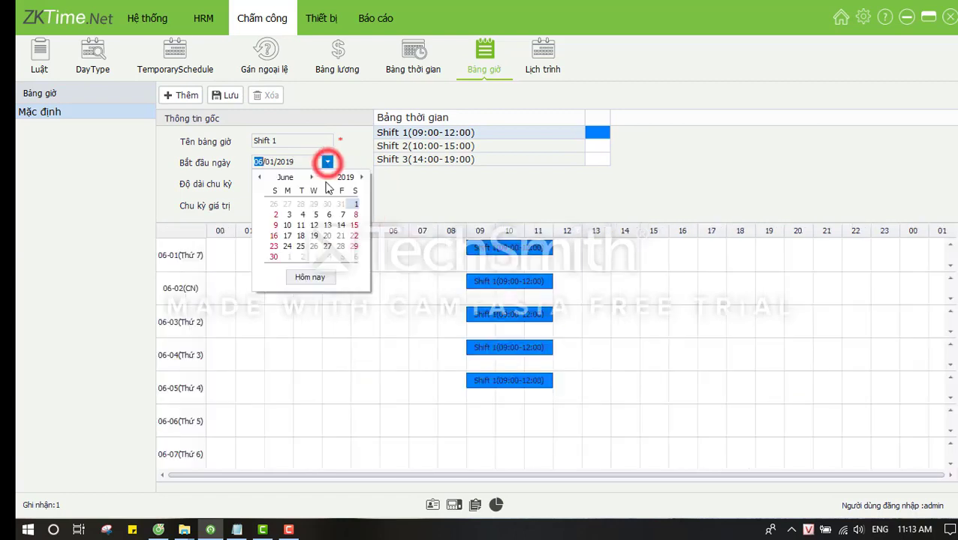
click(312, 178)
click(311, 178)
click(312, 178)
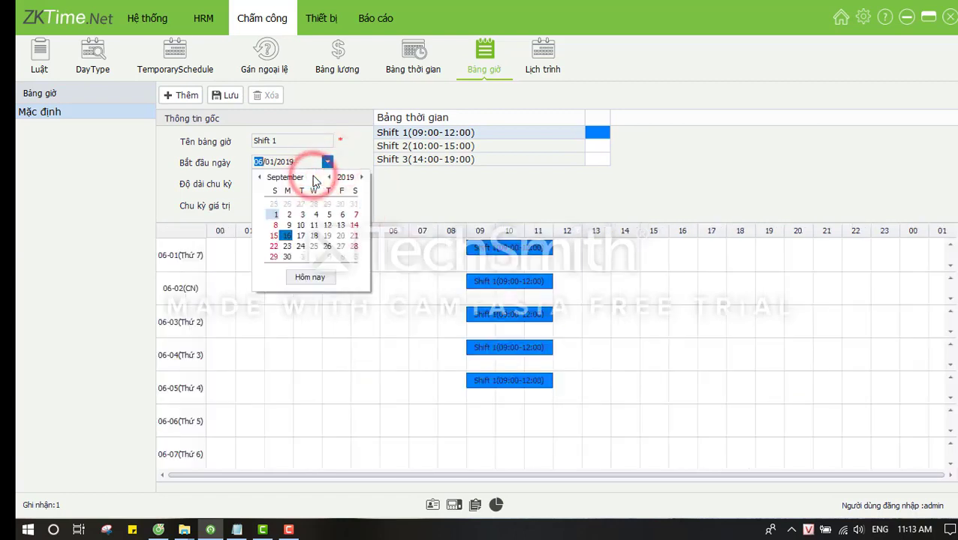
click(275, 215)
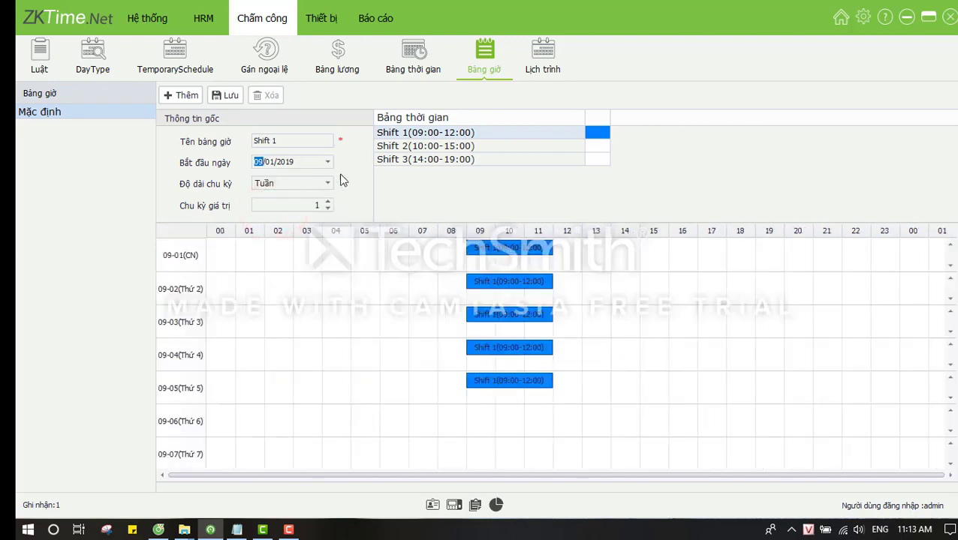
Remove the Shift 1 timetable from Sunday 09-01, add it to Friday 09-06, and save the schedule.
click(485, 249)
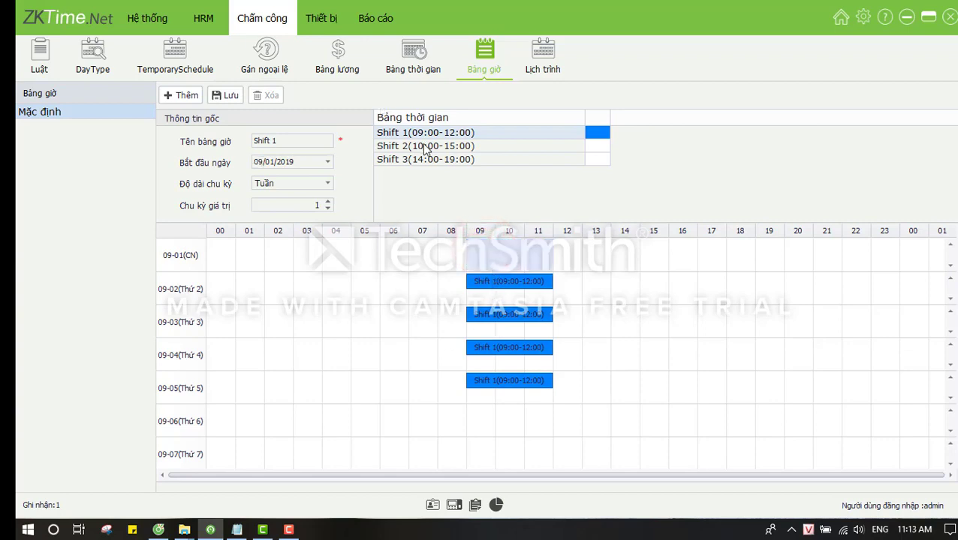
drag(429, 133, 479, 425)
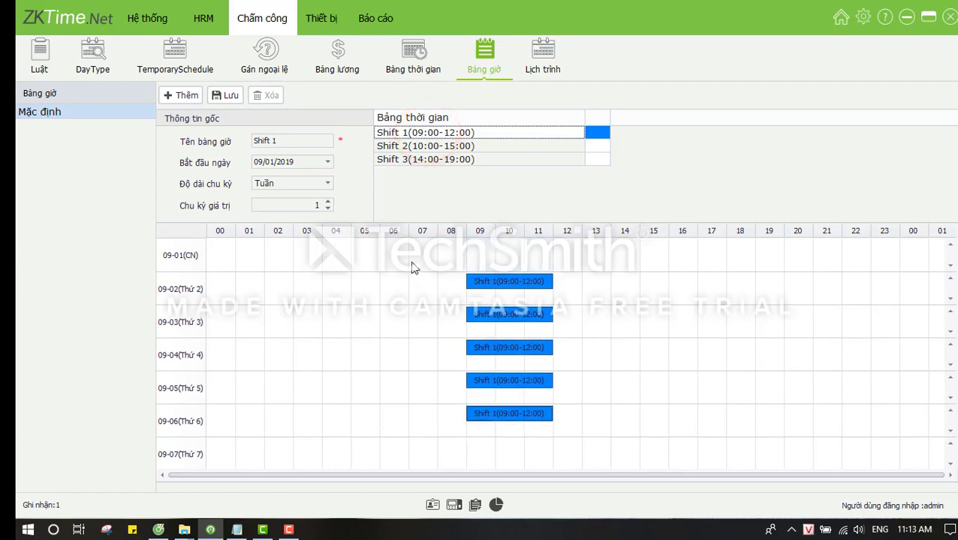
click(226, 96)
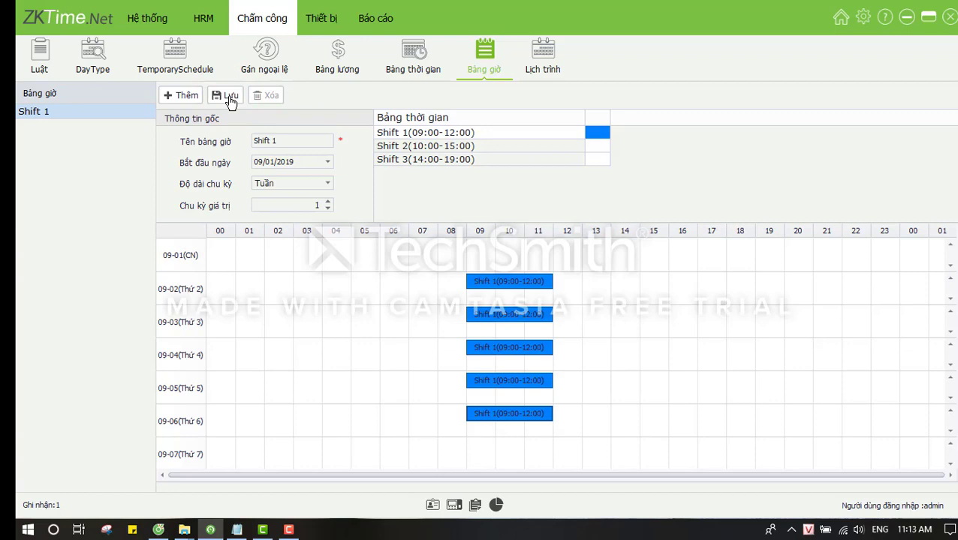
Add a new shift schedule named Shift 2 with the start date 09/01/2019.
click(176, 96)
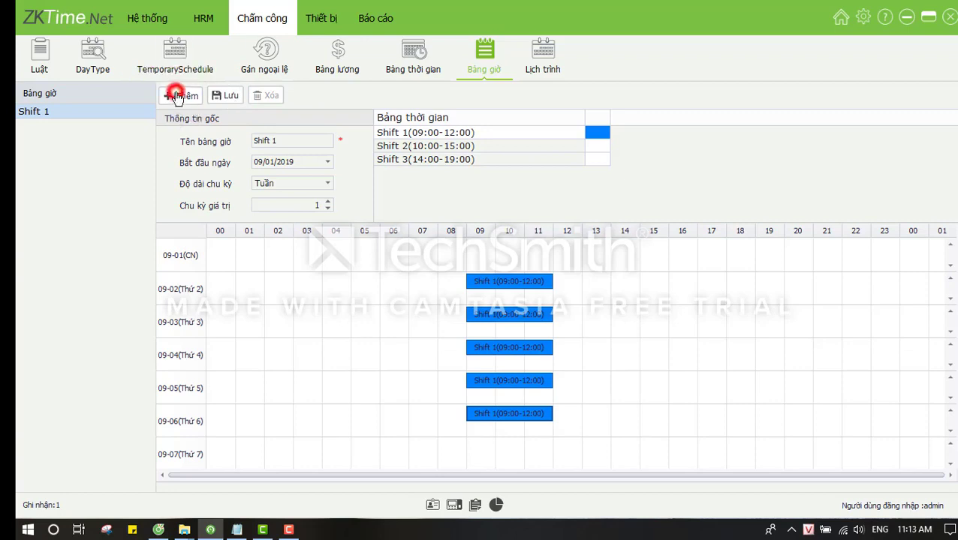
click(269, 141)
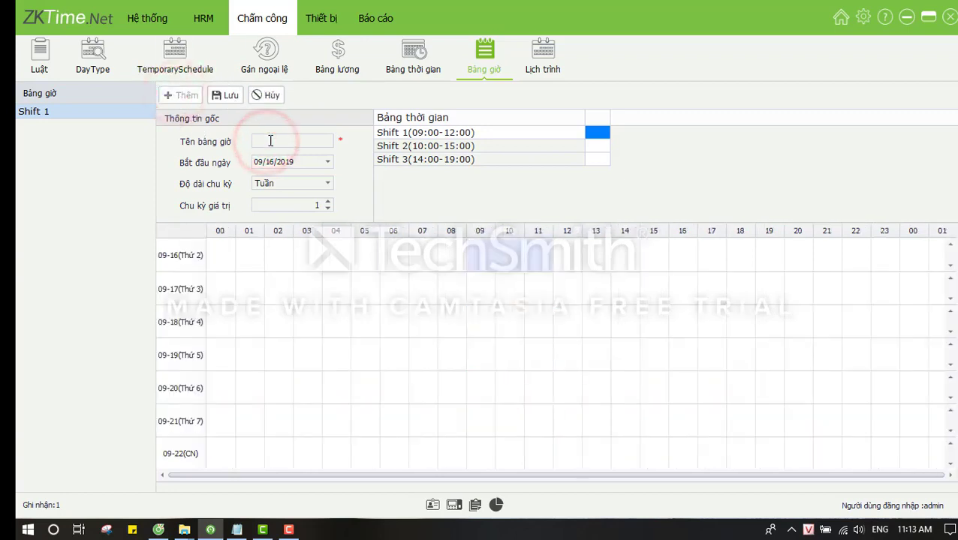
text(Shift 2)
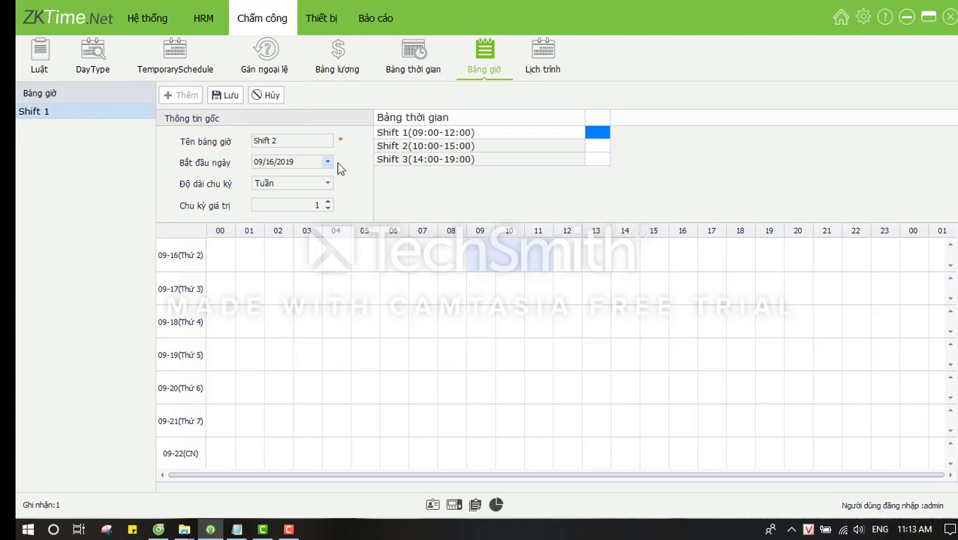
click(328, 162)
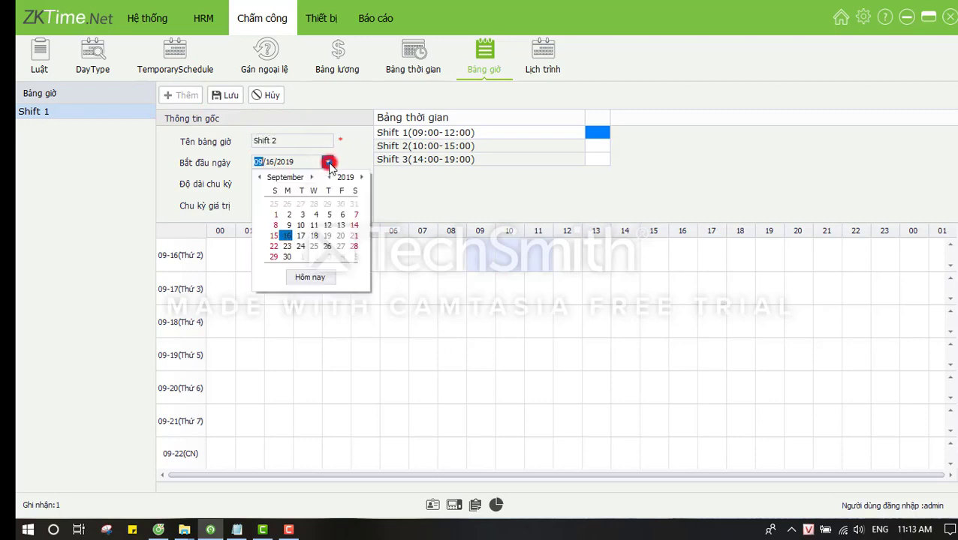
click(275, 215)
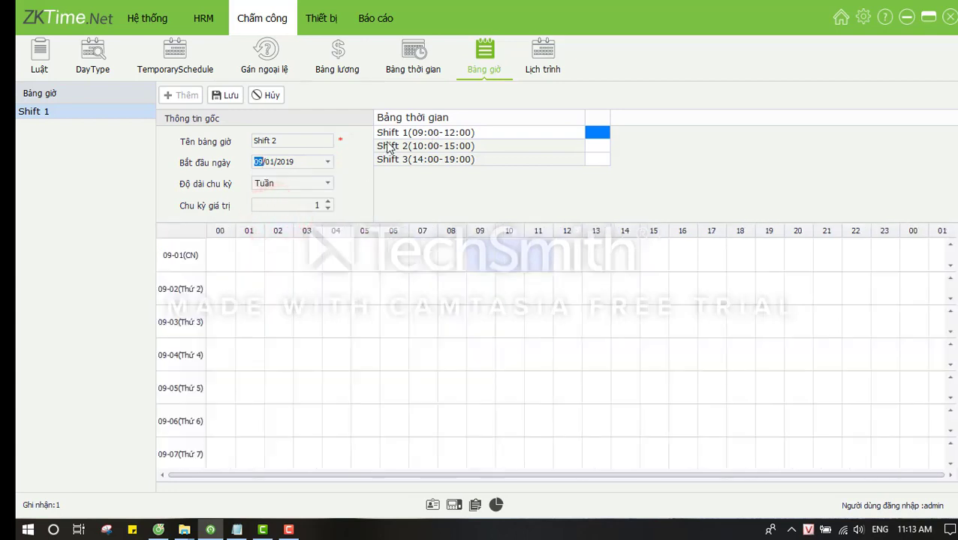
Place the Shift 2 (10:00-15:00) timetable on each day from Monday 09-02 to Friday 09-06 and save the schedule.
drag(434, 148, 430, 284)
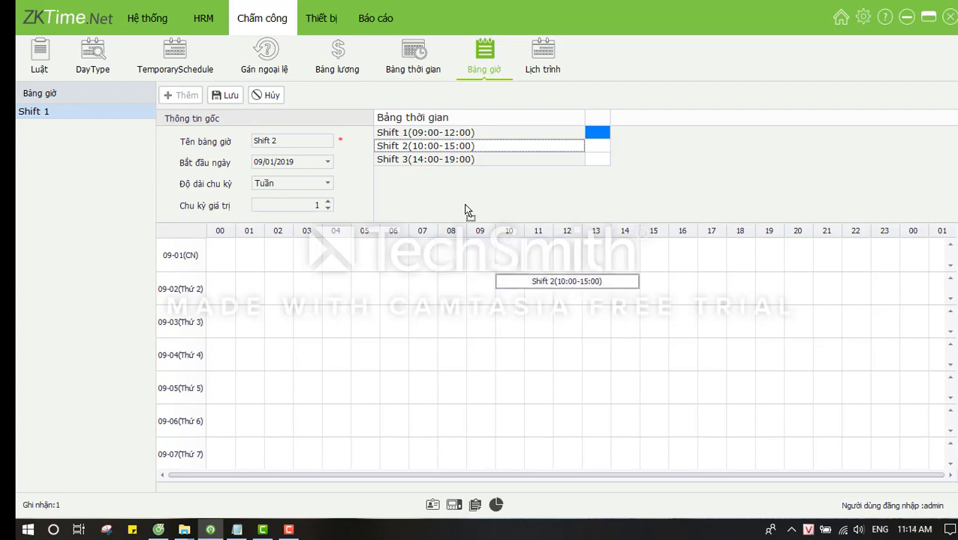
click(460, 148)
drag(459, 146, 515, 352)
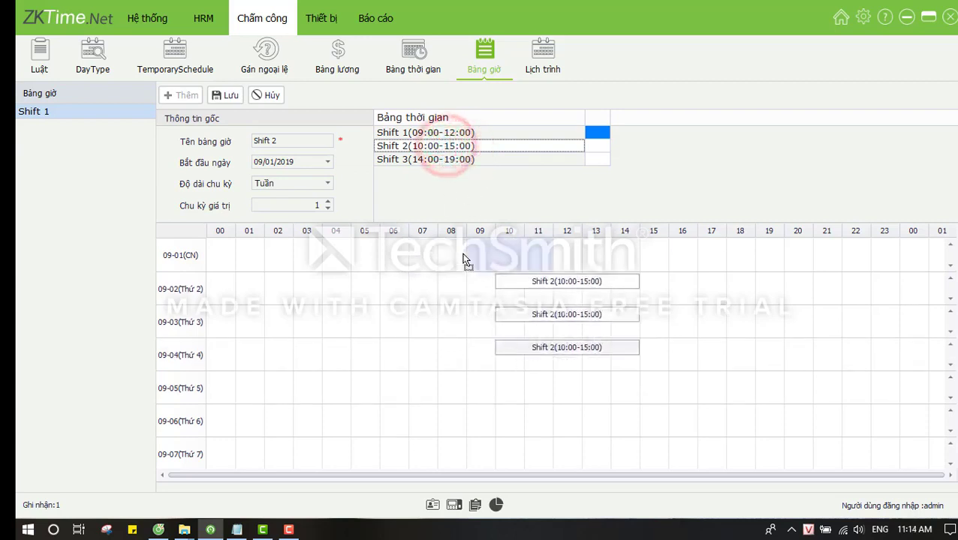
drag(433, 142, 517, 378)
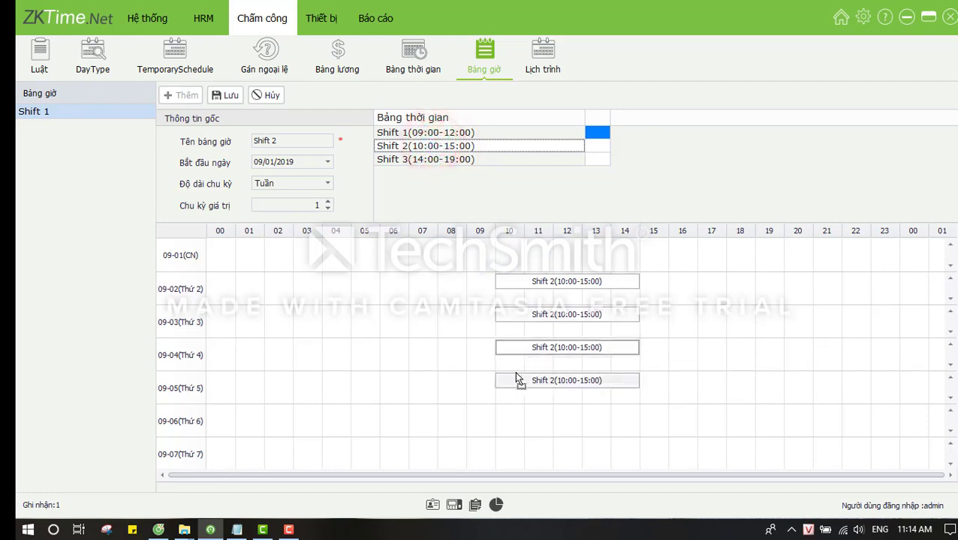
drag(455, 148, 511, 431)
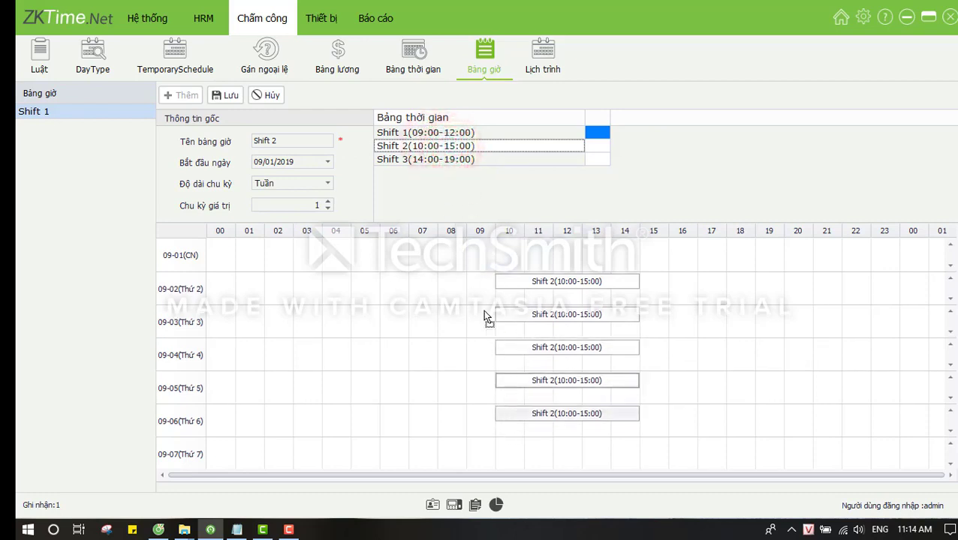
click(232, 96)
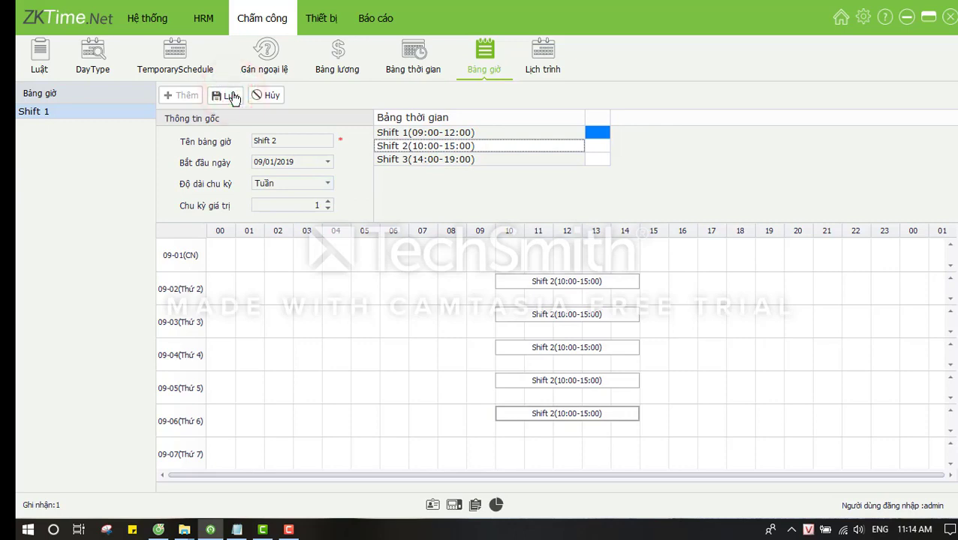
click(298, 142)
key(BackSpace)
text(3)
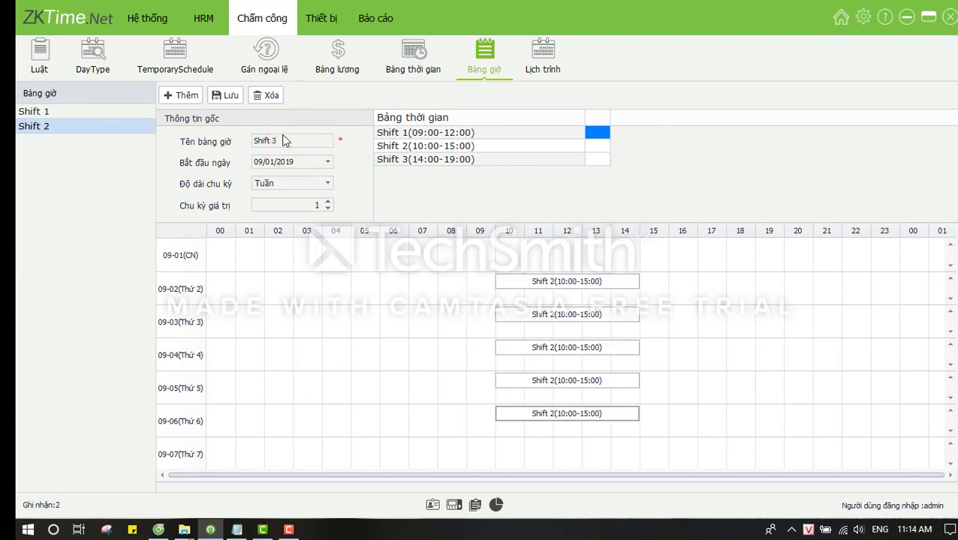
Add a new shift schedule named Shift 3 with the start date 09/01/2019.
click(187, 96)
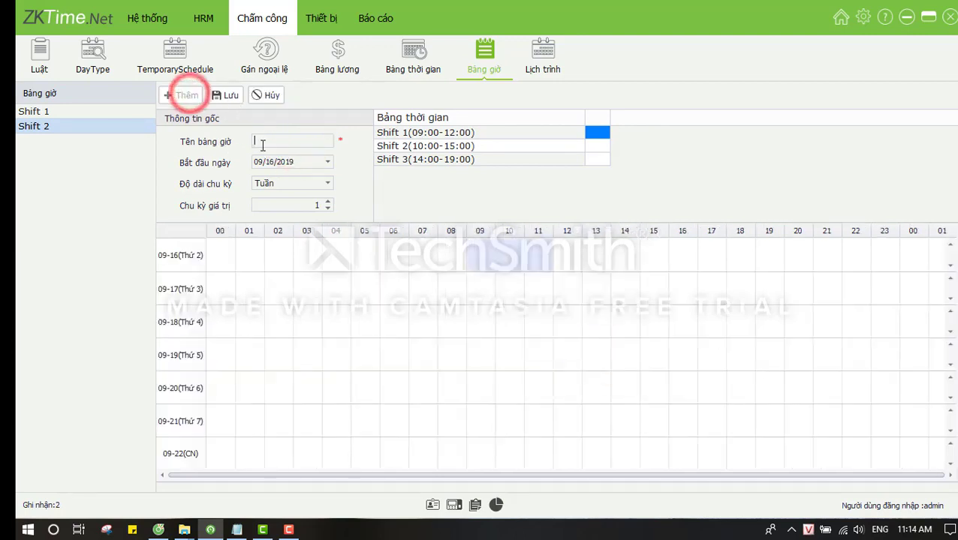
click(264, 143)
text(Shift 3)
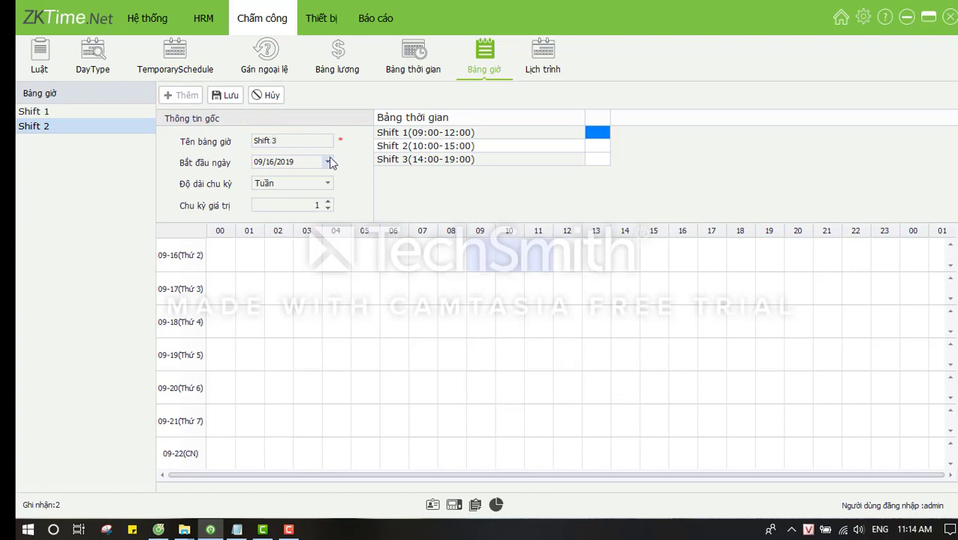
click(328, 162)
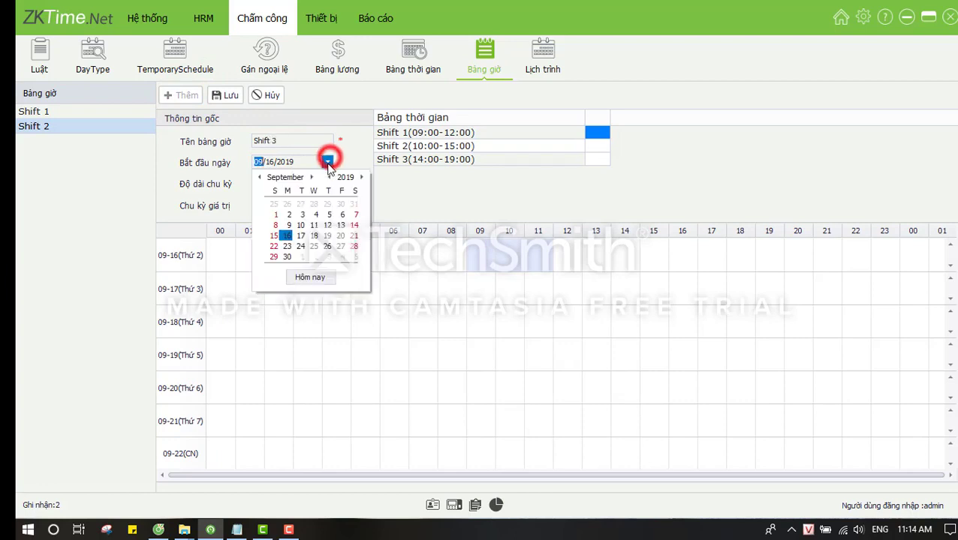
click(275, 215)
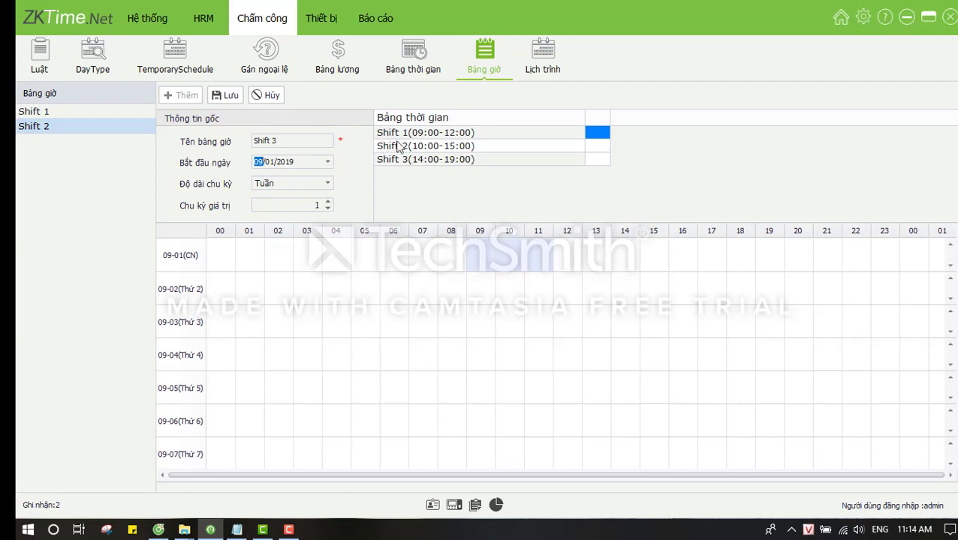
Place the Shift 3 (14:00-19:00) timetable on each day from Monday 09-02 to Friday 09-06 and save the schedule.
drag(412, 160, 548, 330)
drag(485, 159, 602, 366)
drag(498, 159, 627, 385)
drag(494, 159, 620, 428)
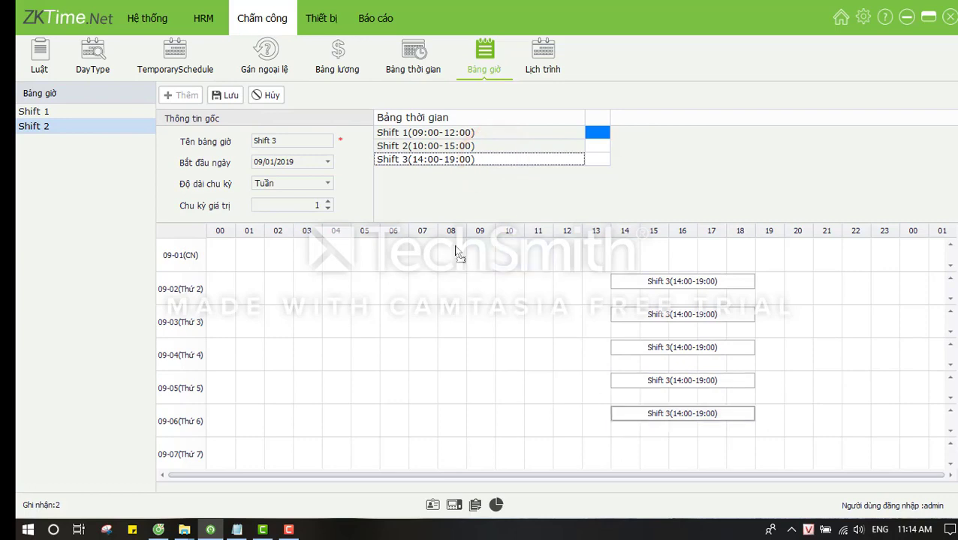
click(234, 96)
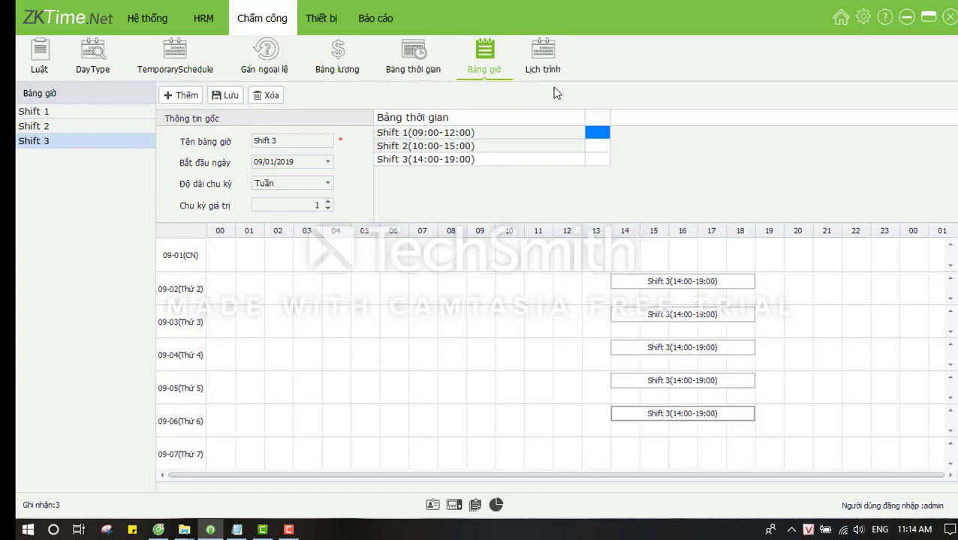
Use Smart Shift Assign to assign Shift 1, Shift 2 and Shift 3 to the whole Department and save the assignment.
click(552, 55)
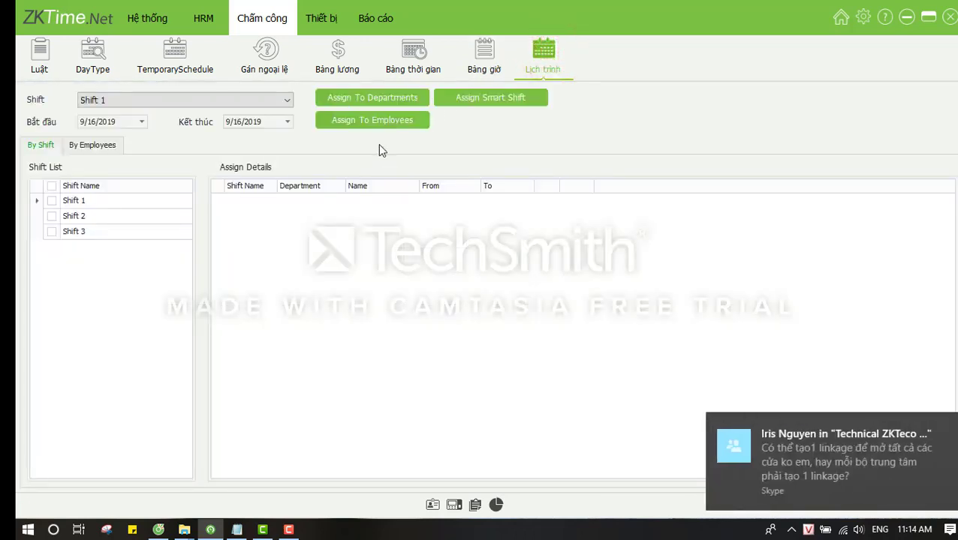
click(477, 102)
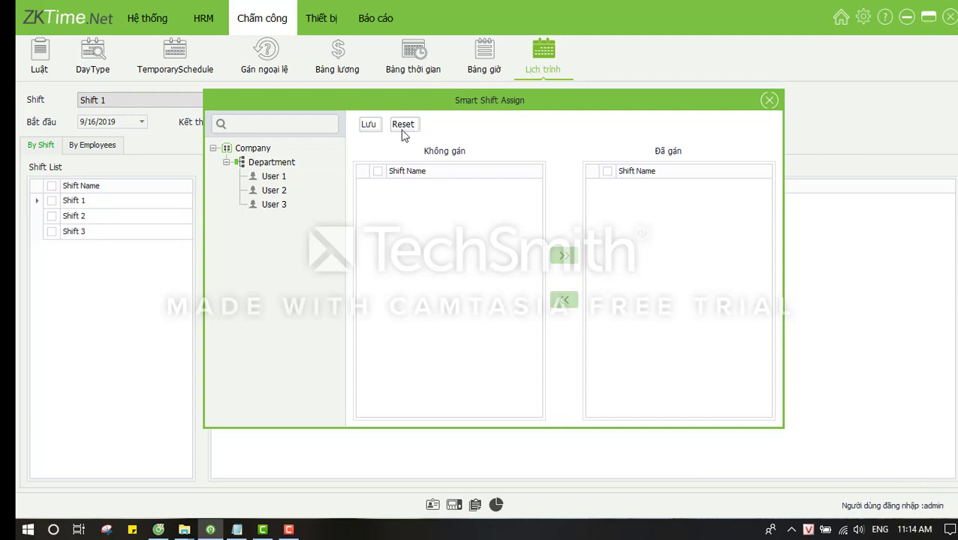
click(274, 178)
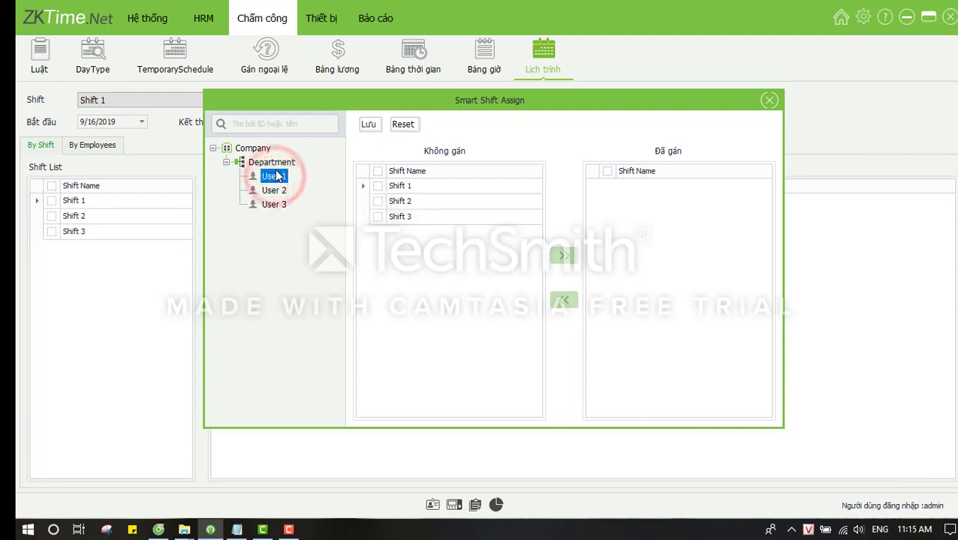
click(274, 165)
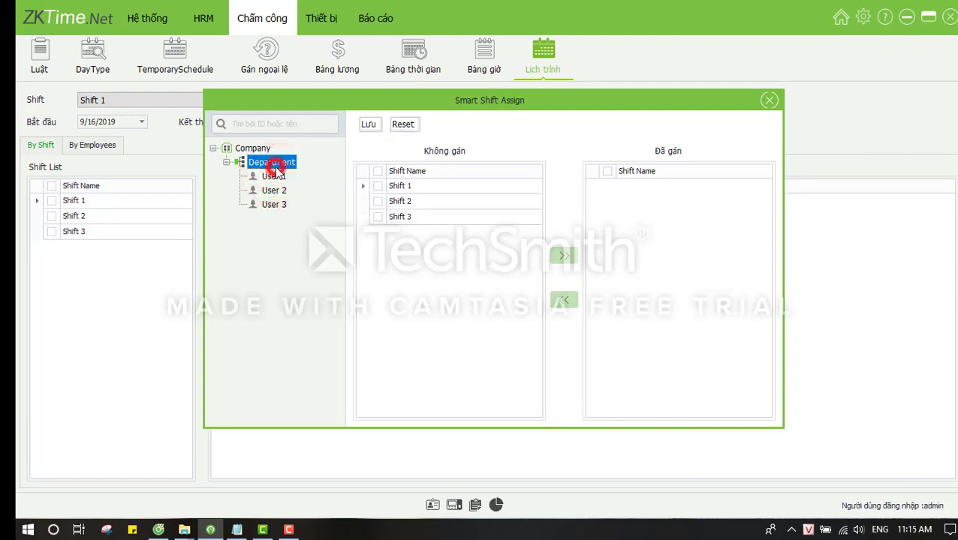
click(378, 172)
click(562, 255)
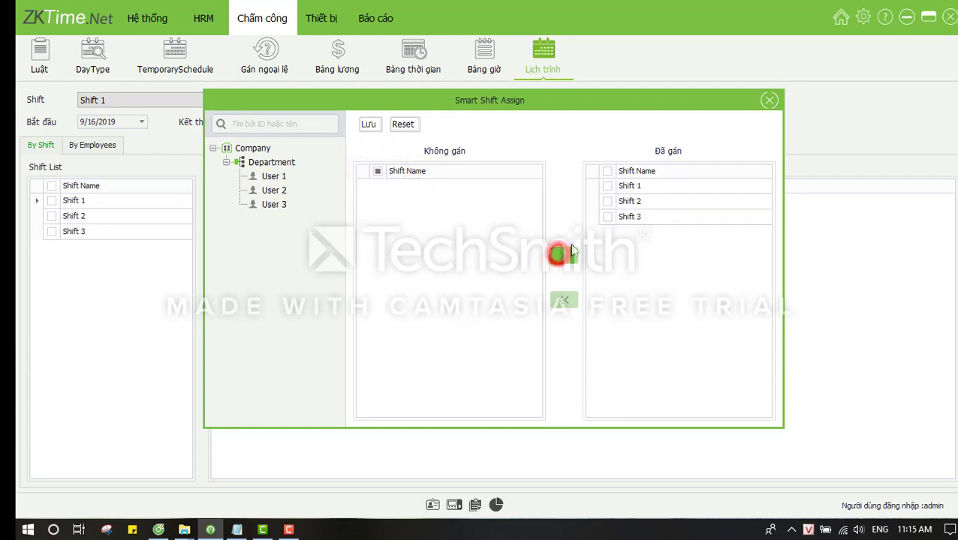
click(370, 129)
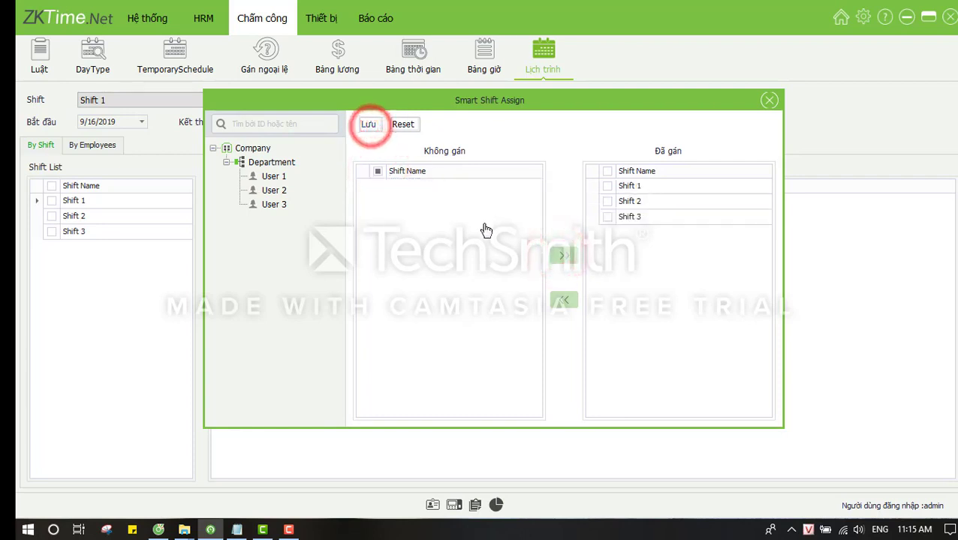
Check the smart shift assignments of User 1, User 2 and User 3, and close the assignment dialog.
click(484, 290)
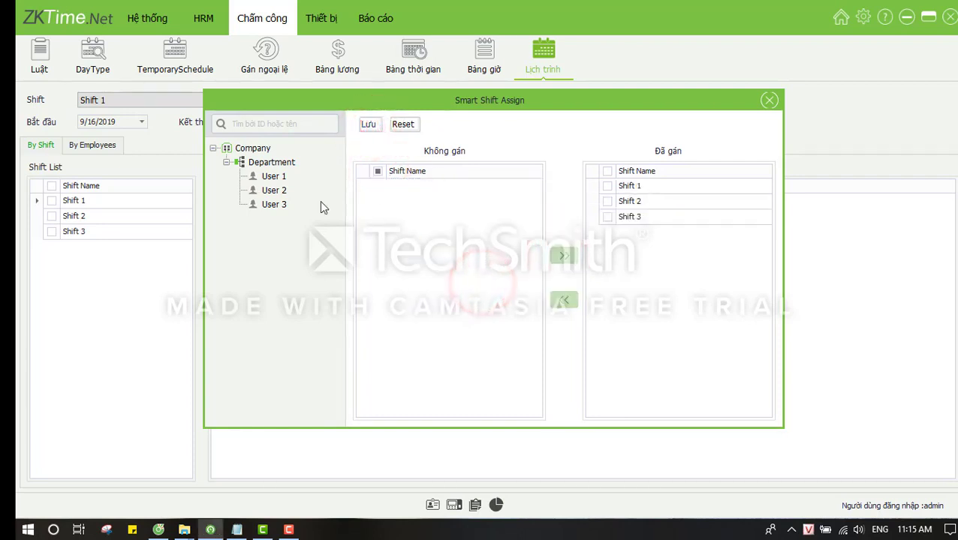
click(275, 176)
click(275, 191)
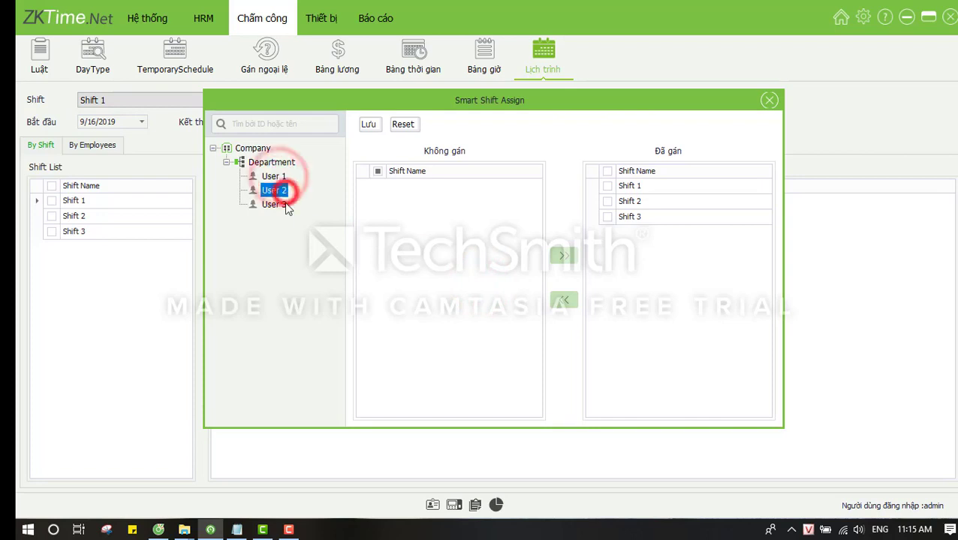
click(274, 204)
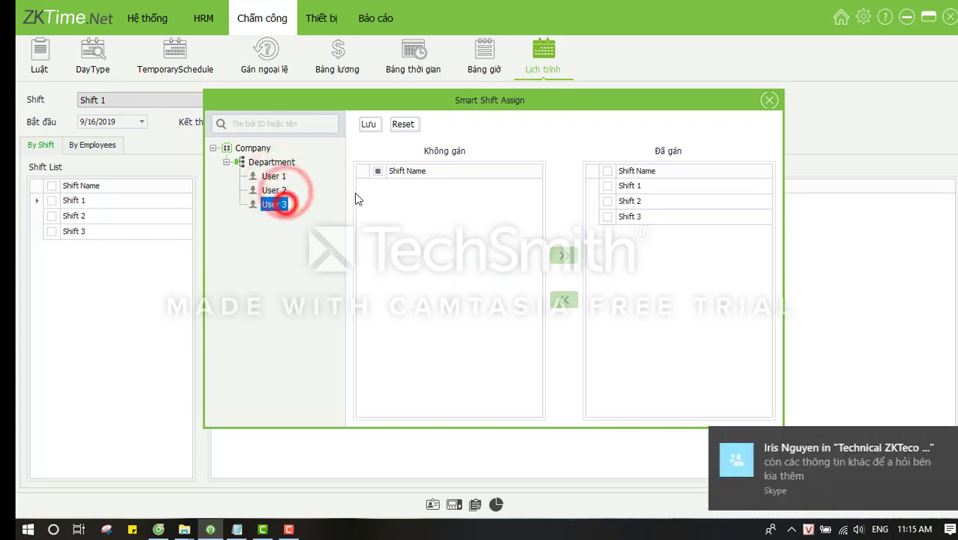
click(770, 100)
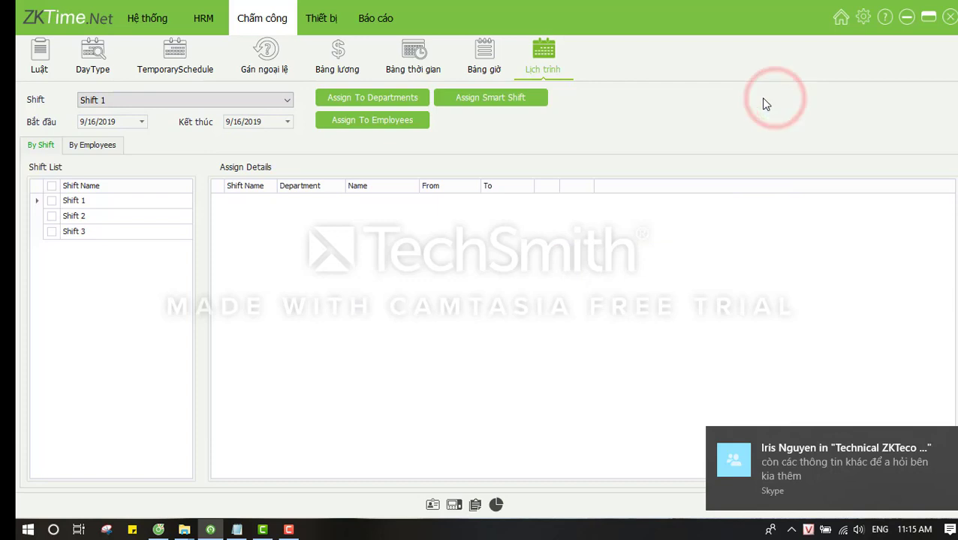
Download the attendance records from the device May 1.
click(370, 18)
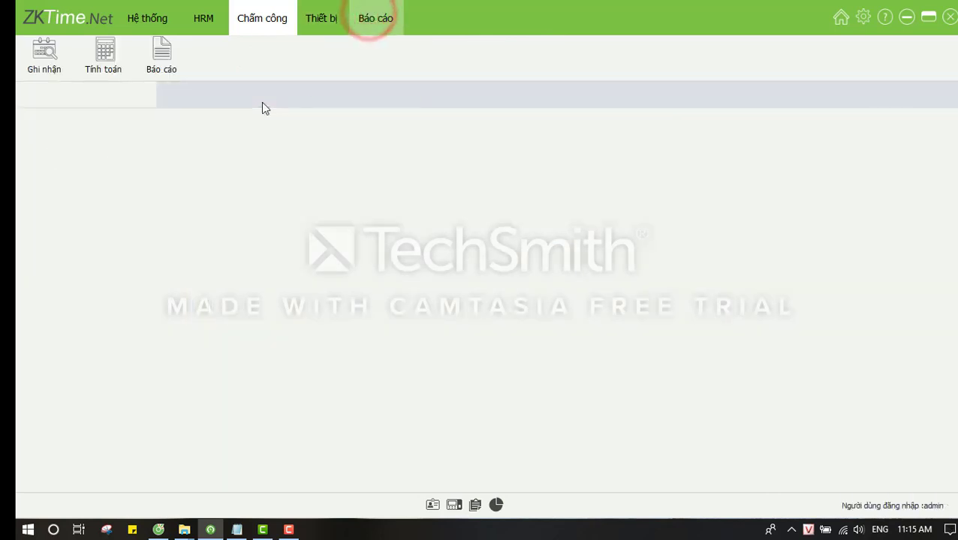
click(321, 21)
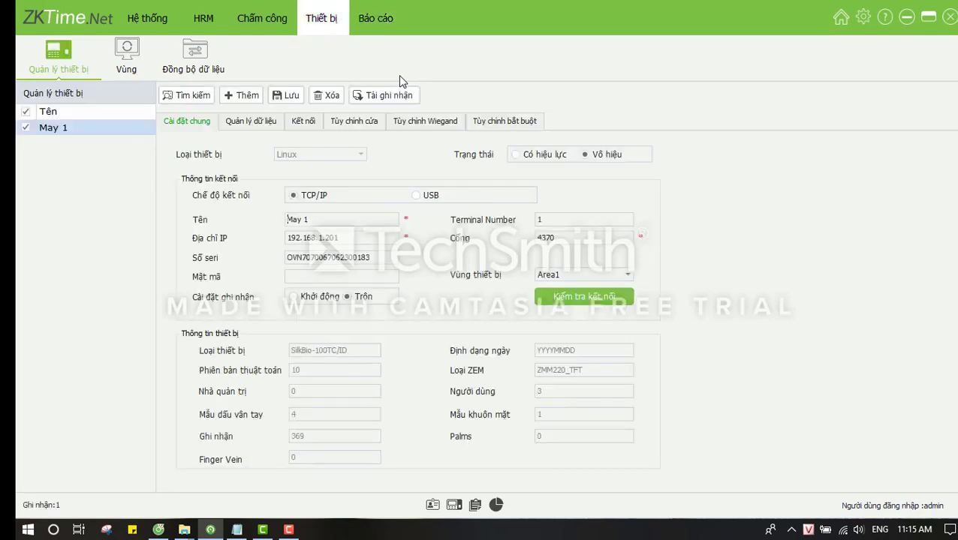
click(396, 95)
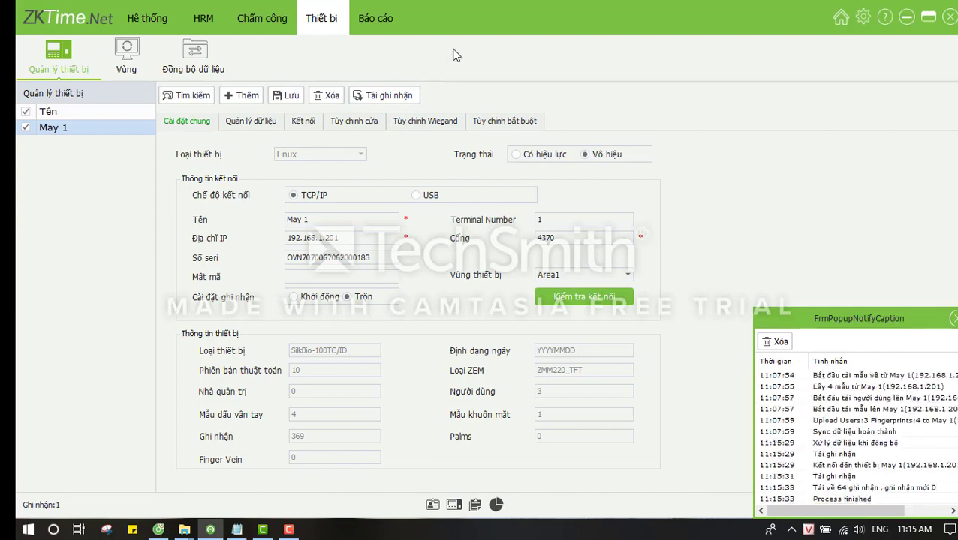
Calculate attendance for all employees of the Company from 09/16/2019 to 09/16/2019.
click(382, 18)
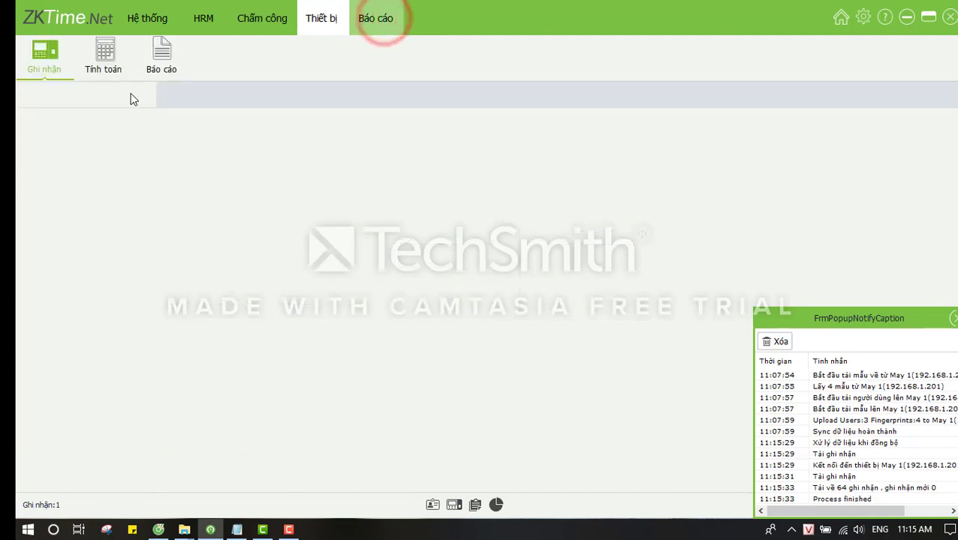
click(106, 51)
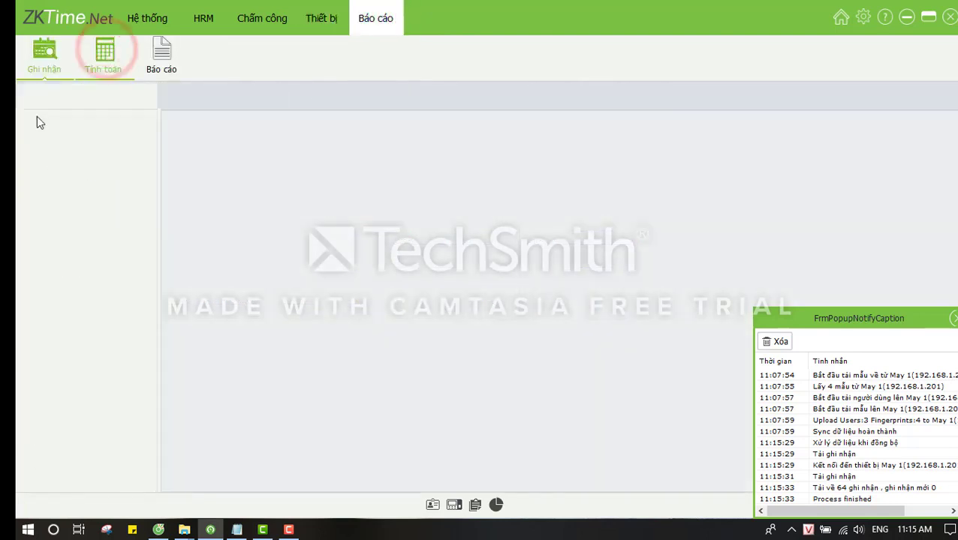
click(37, 120)
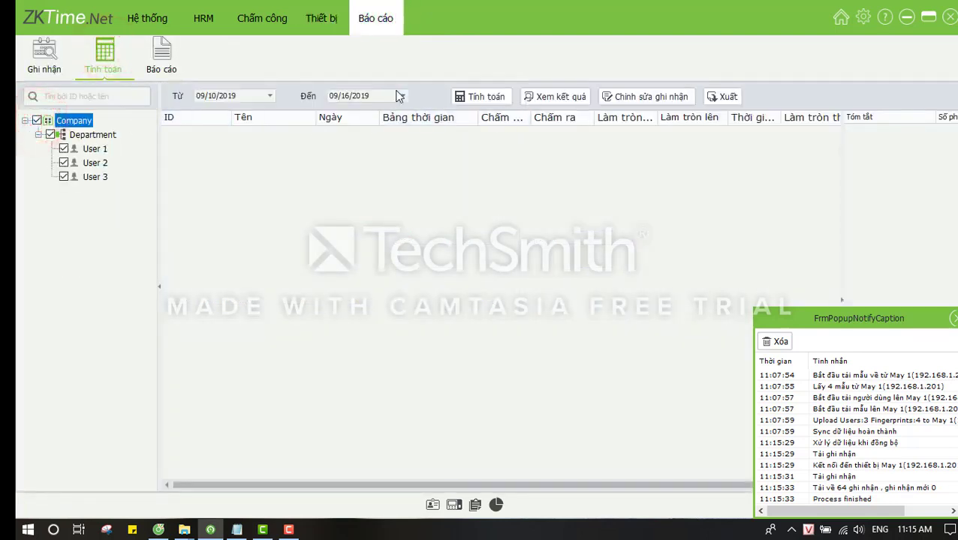
click(269, 96)
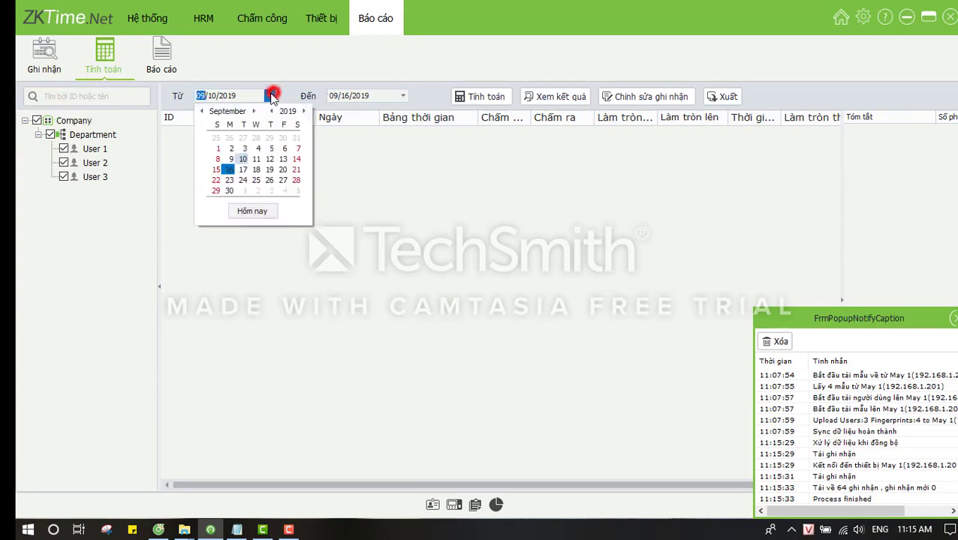
click(256, 205)
click(481, 97)
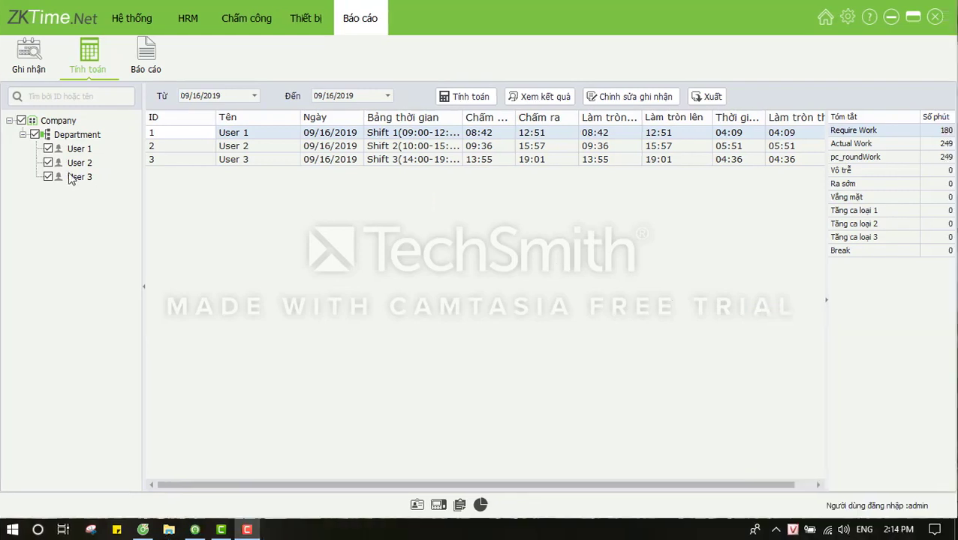
Examine the calculated shift, punch times and work summary of User 1, User 2 and User 3.
click(191, 134)
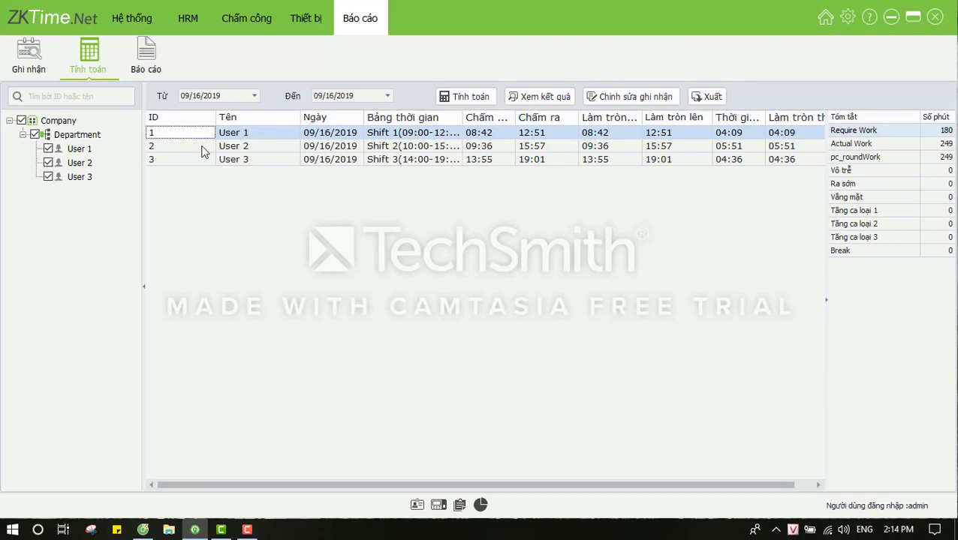
click(234, 147)
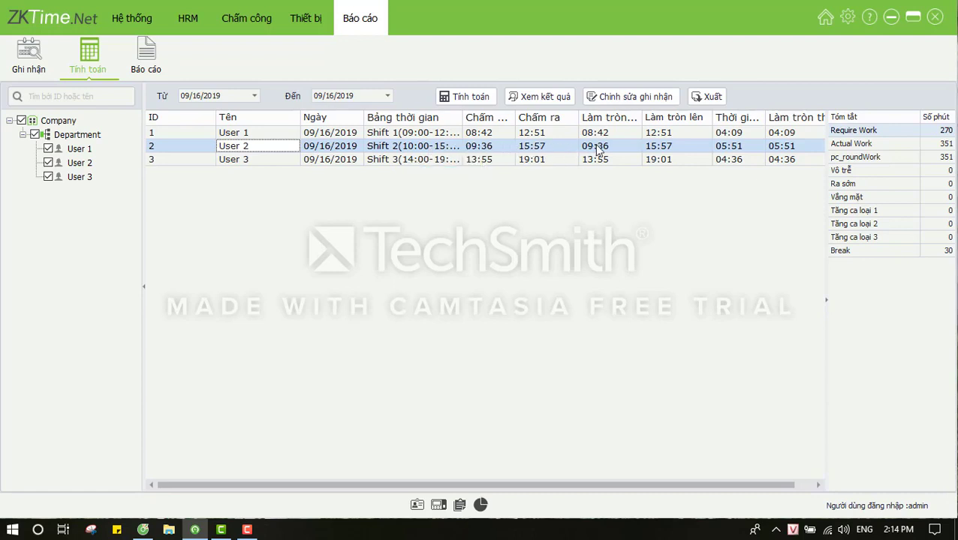
click(239, 161)
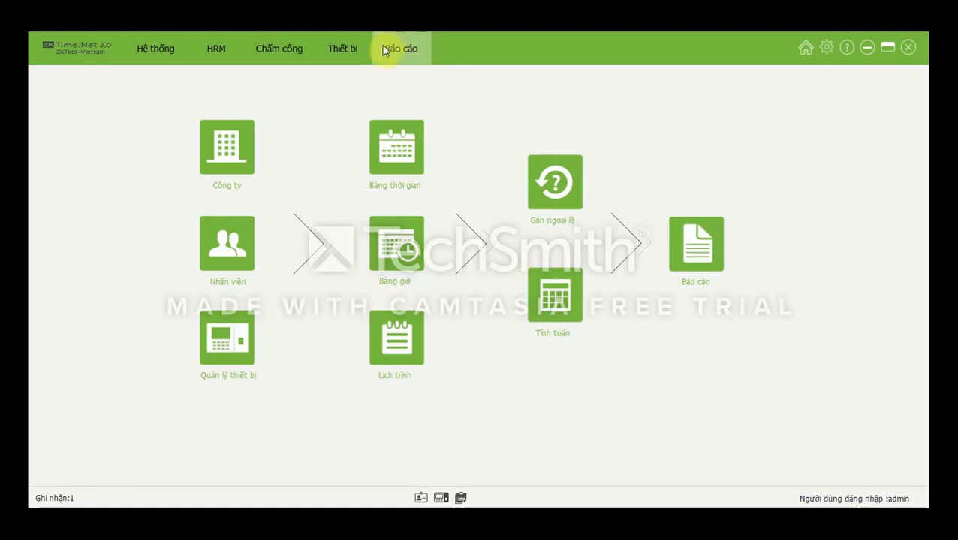
Search for attendance records from 09/25/2016 to 09/30/2016 for only the second employee listed under Department.
click(400, 49)
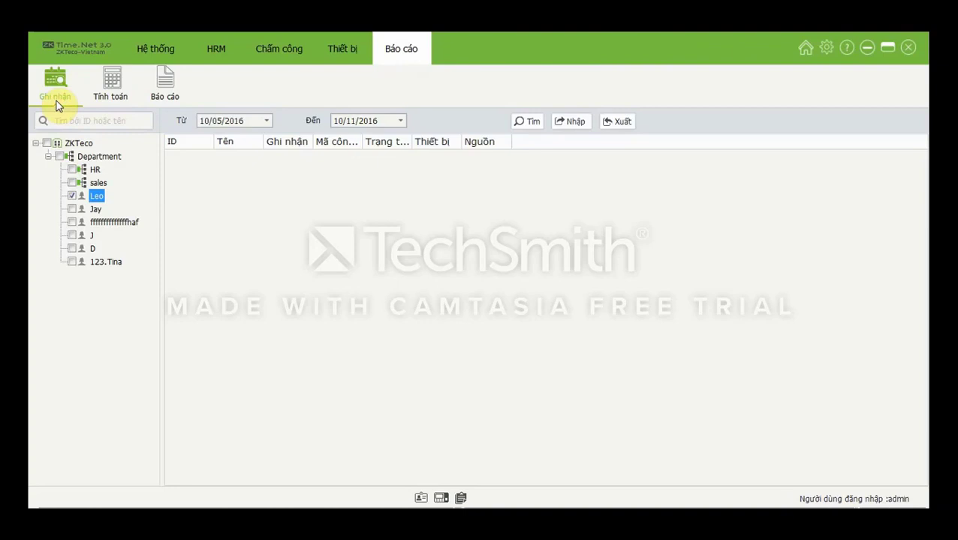
click(266, 121)
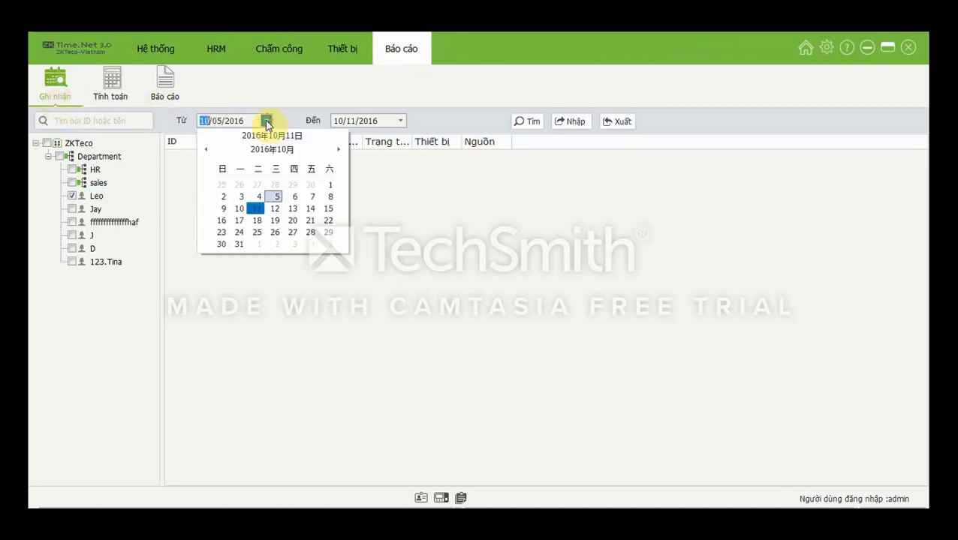
click(220, 188)
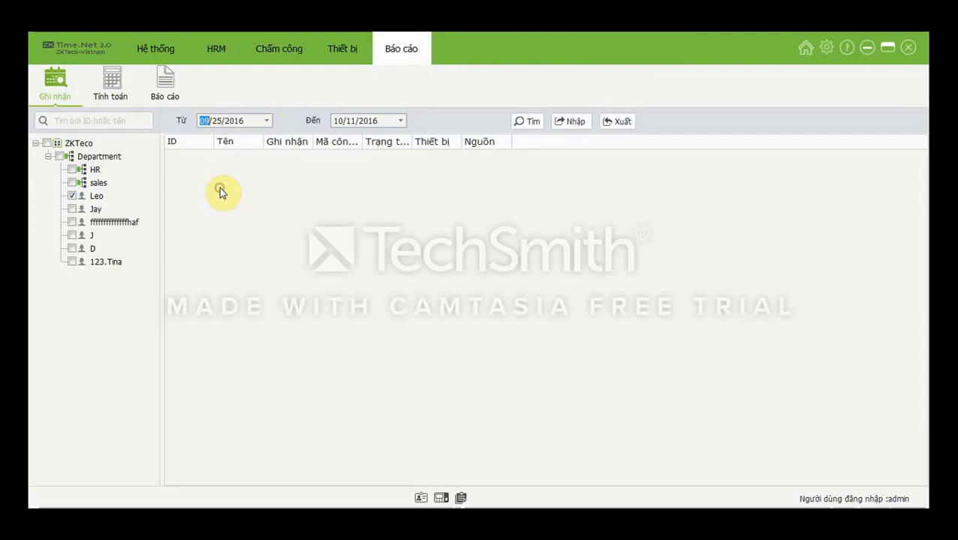
click(400, 121)
click(445, 186)
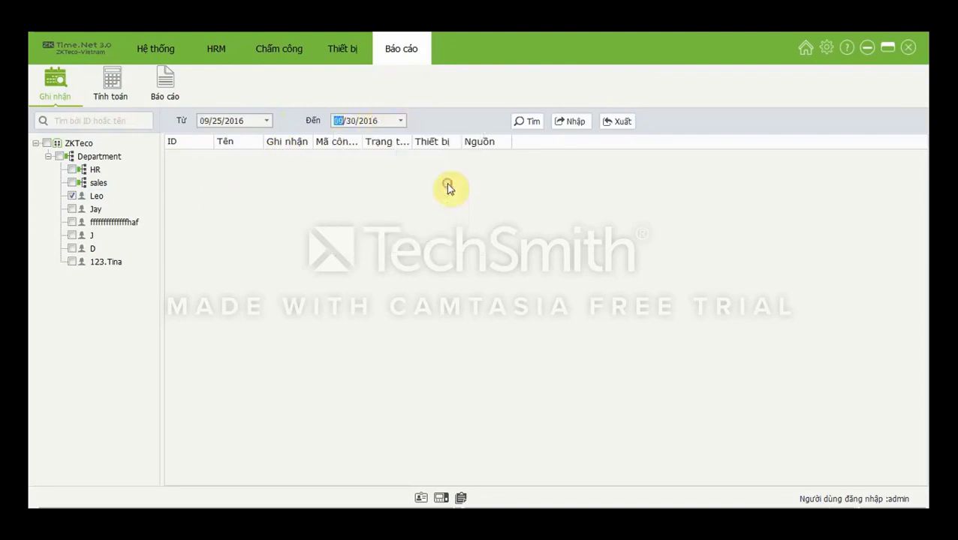
click(74, 209)
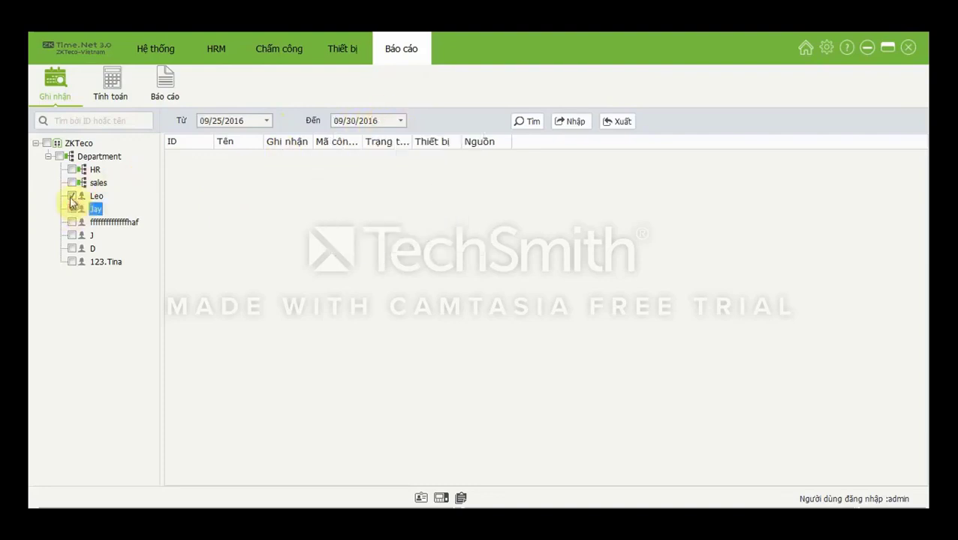
click(525, 124)
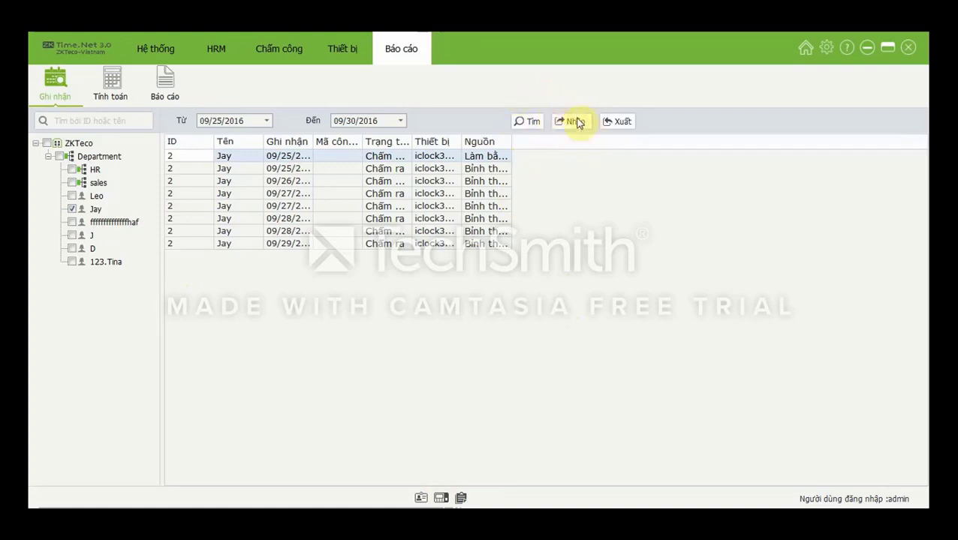
Start exporting the found attendance records as MS Excel, with abc.xls on the Desktop as the output file.
click(620, 122)
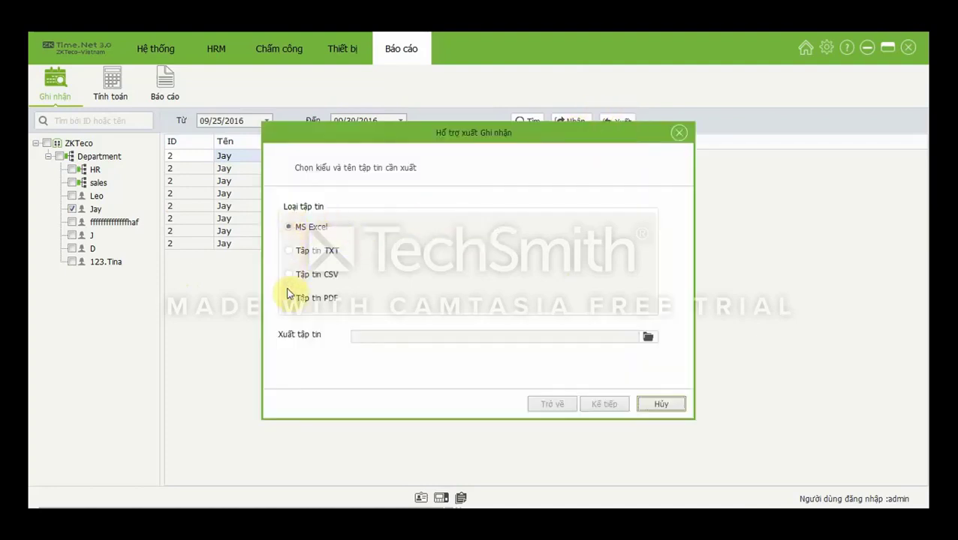
click(292, 225)
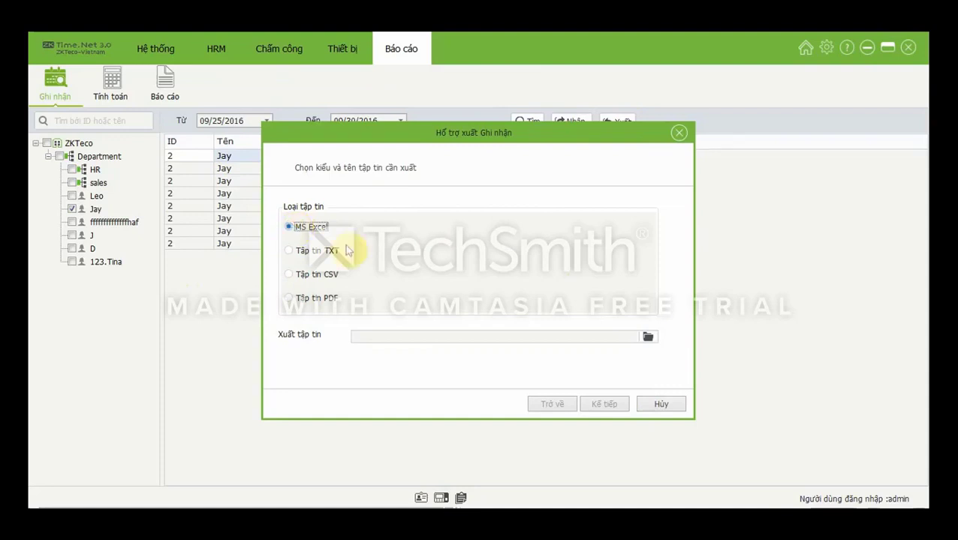
click(647, 340)
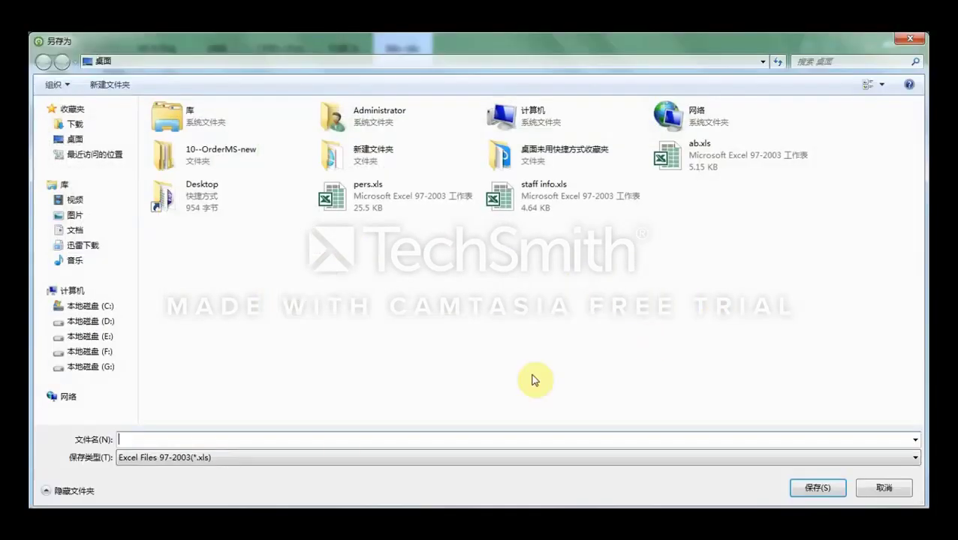
text(ab)
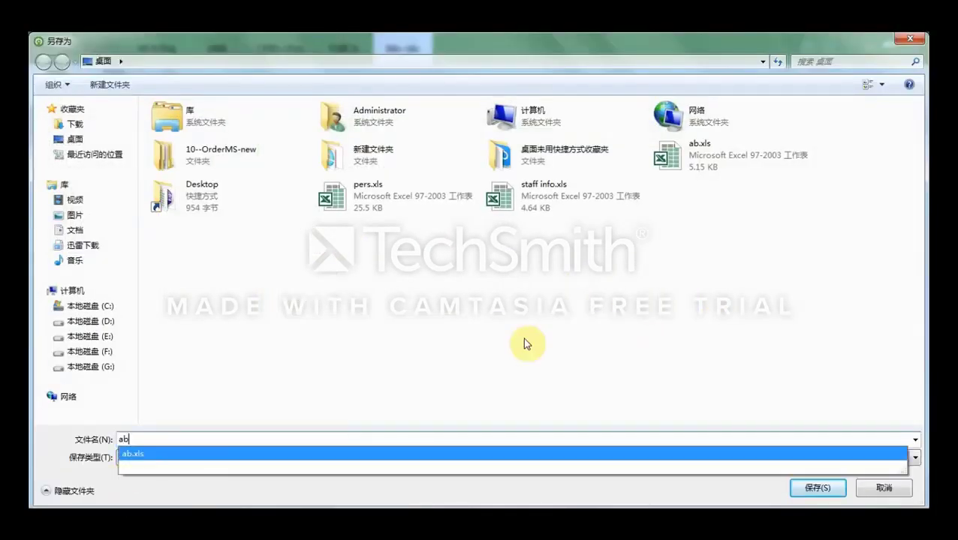
text(c)
click(816, 489)
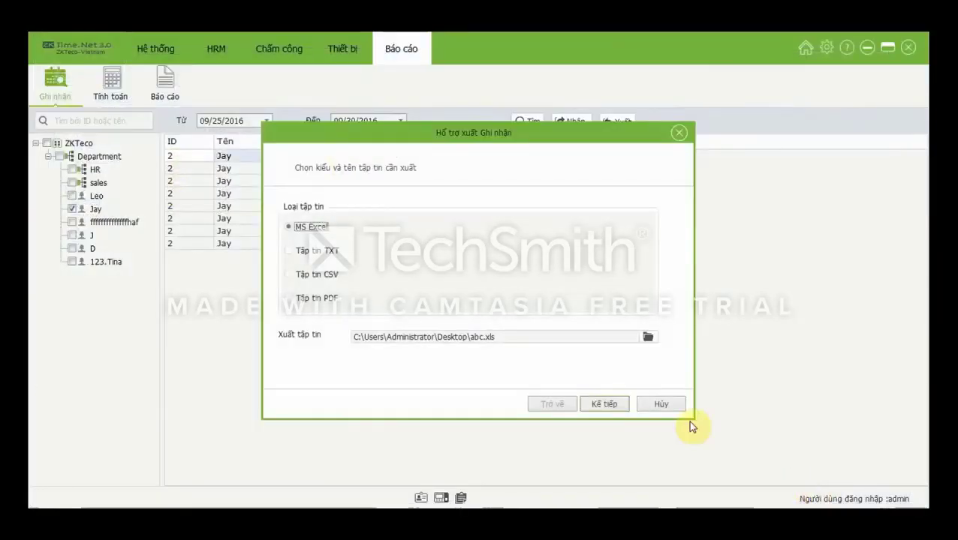
Exclude the device name field (Tên thiết bị) and run the attendance record export.
click(601, 406)
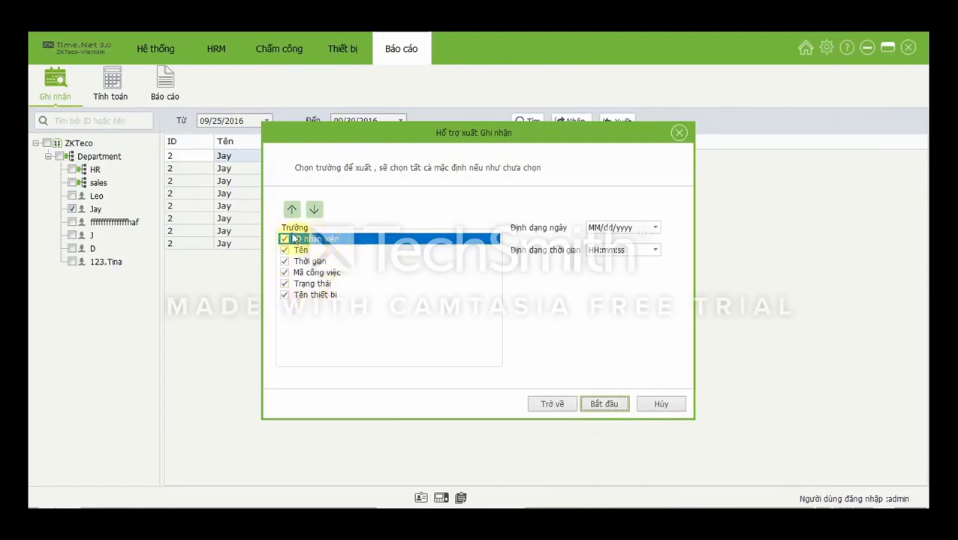
click(284, 298)
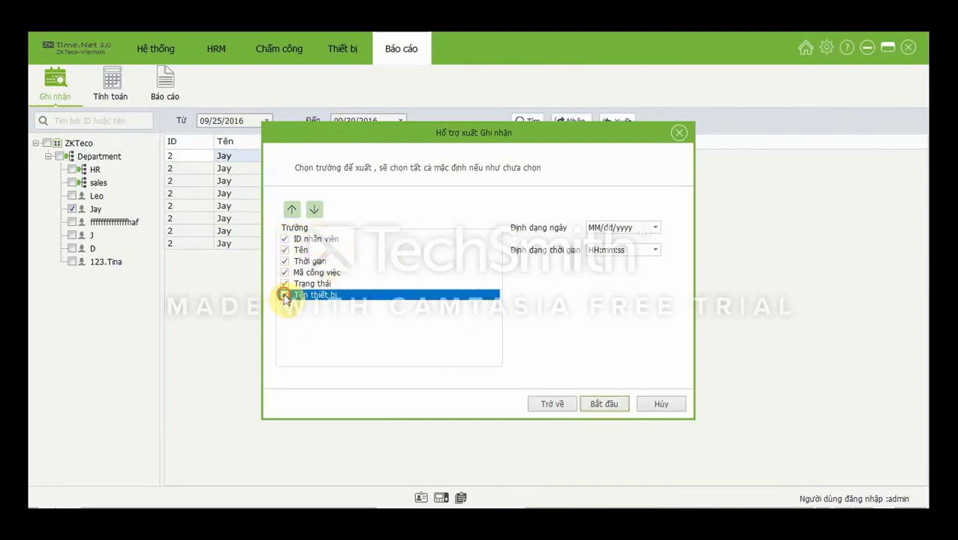
click(597, 406)
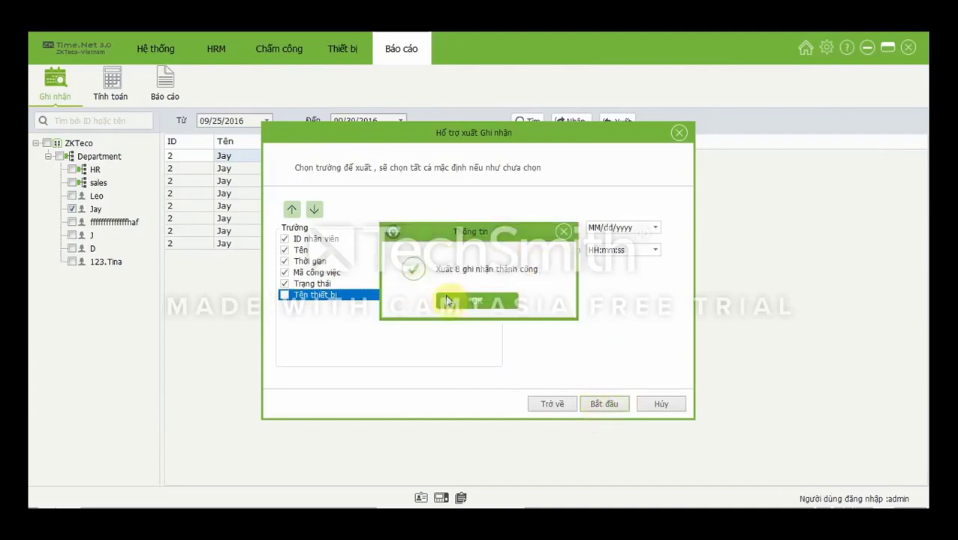
click(469, 290)
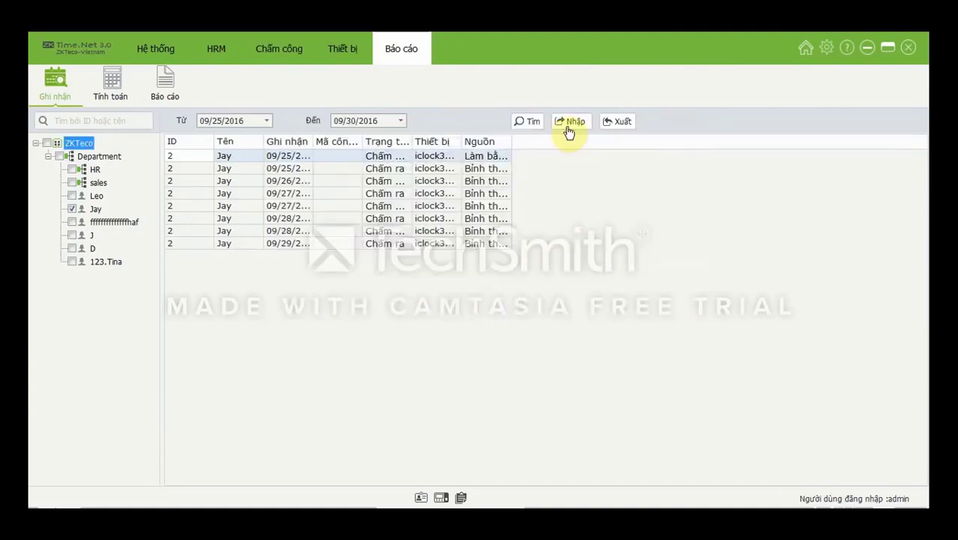
Calculate attendance from 09/25/2016 to 09/30/2016 for only the second employee listed under Department.
click(110, 99)
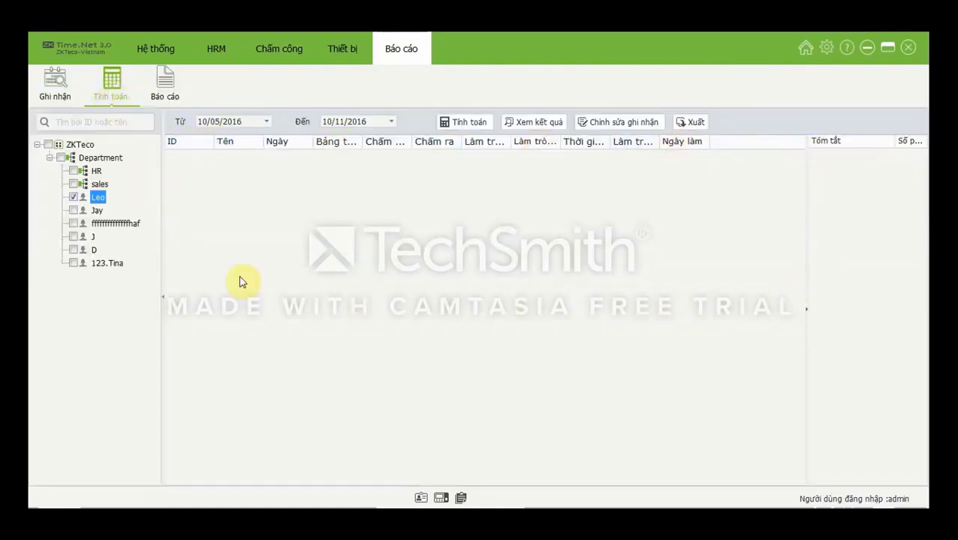
click(266, 122)
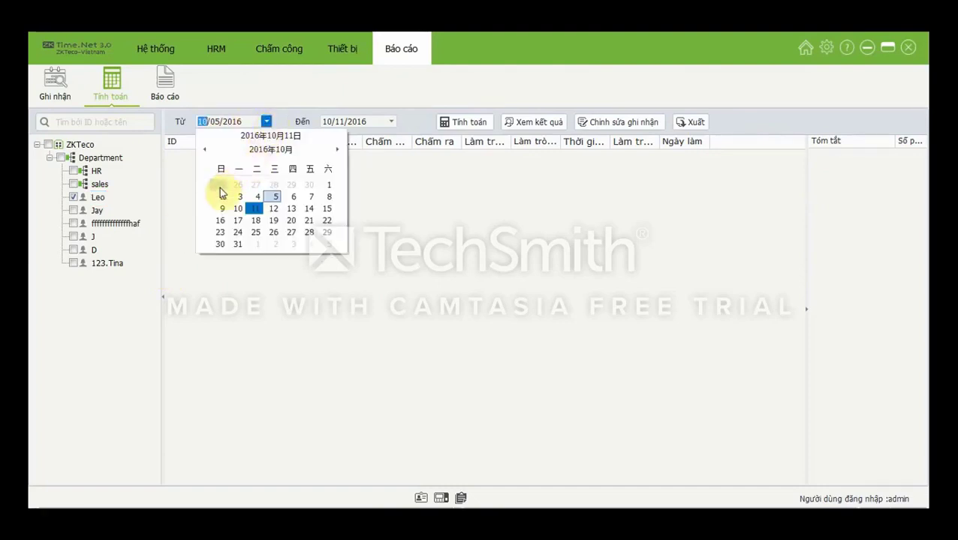
click(220, 185)
click(390, 121)
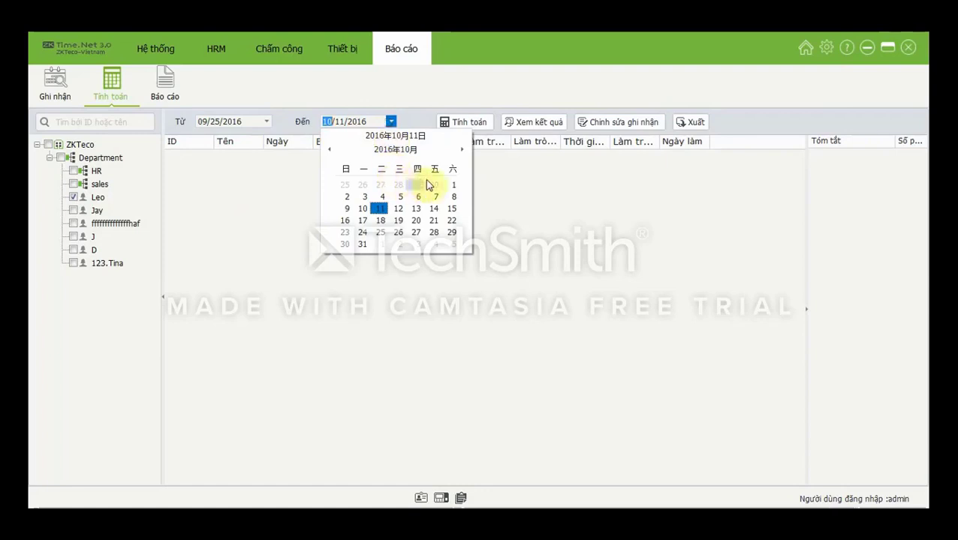
click(435, 186)
click(73, 210)
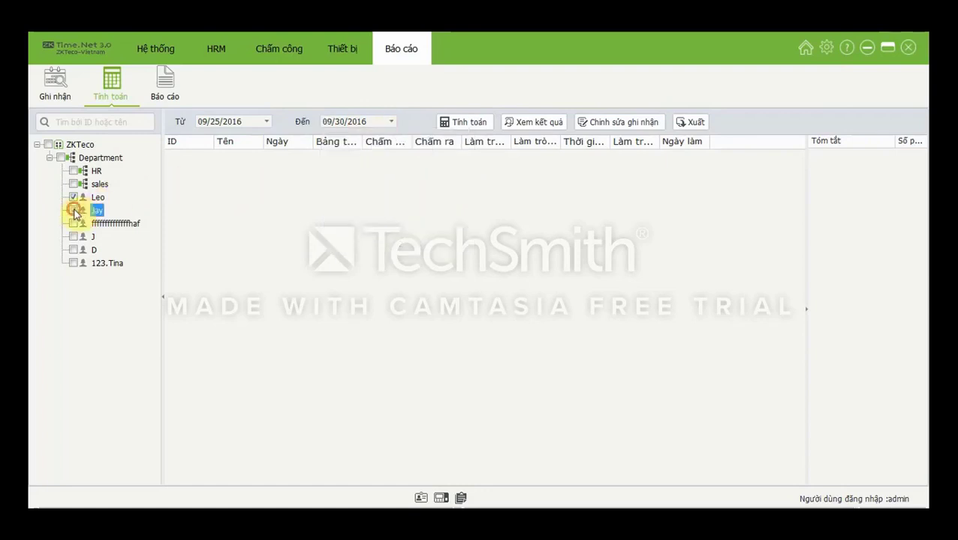
click(70, 197)
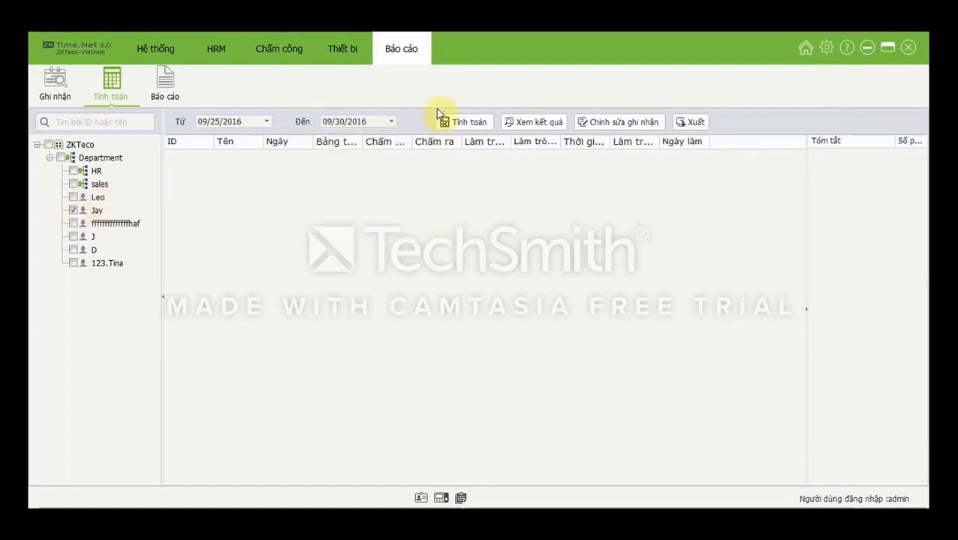
click(473, 122)
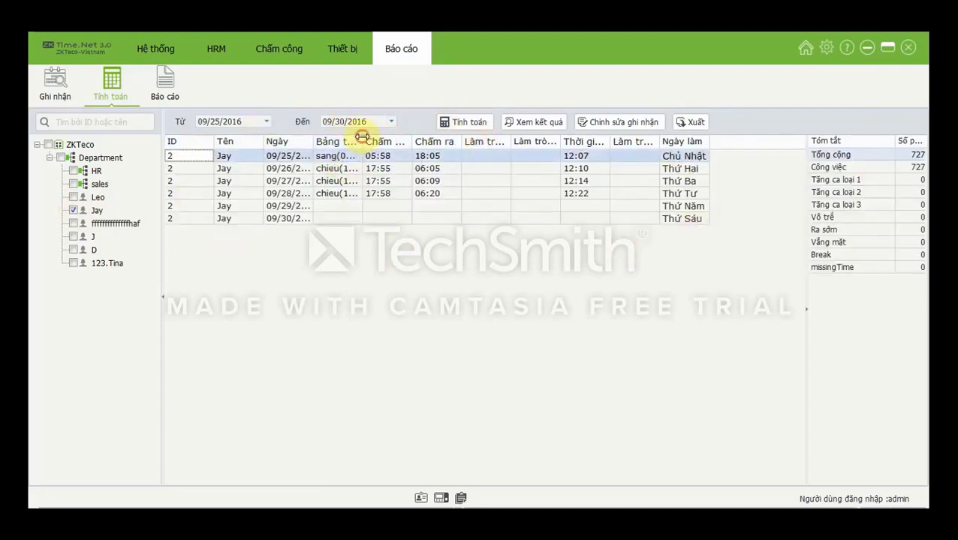
Widen the timetable column (Bảng thời gian), examine each day's work summary from 09/26 to 09/30, and reload the calculated results.
drag(363, 141, 430, 142)
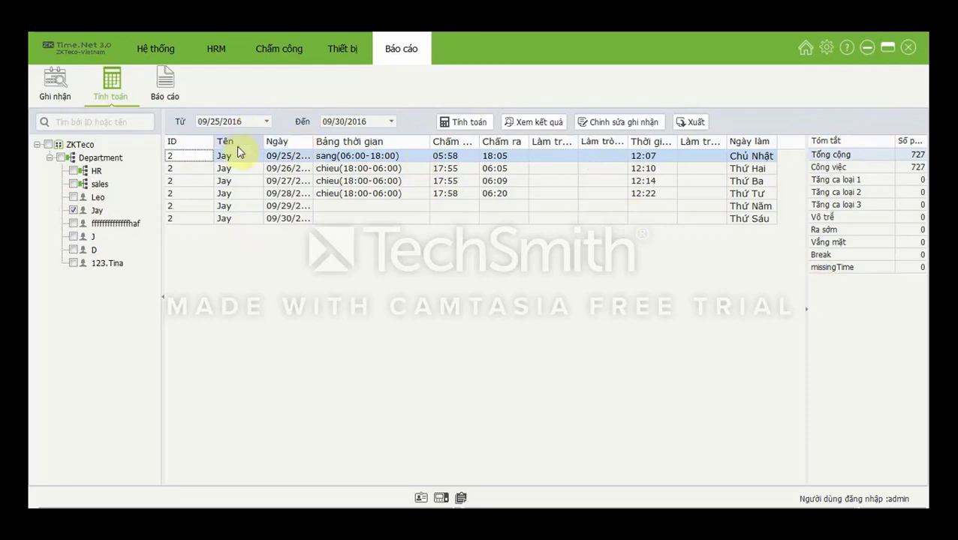
click(286, 168)
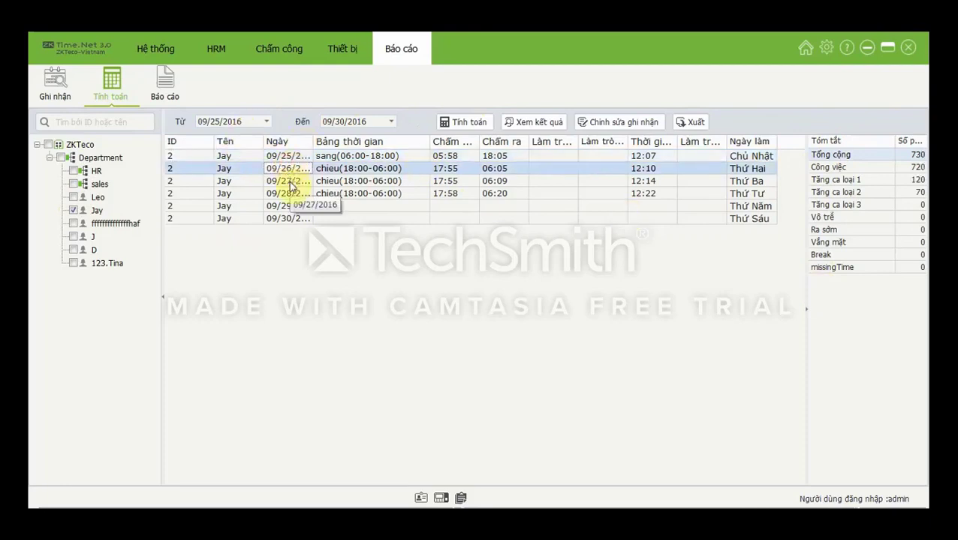
click(289, 181)
click(289, 193)
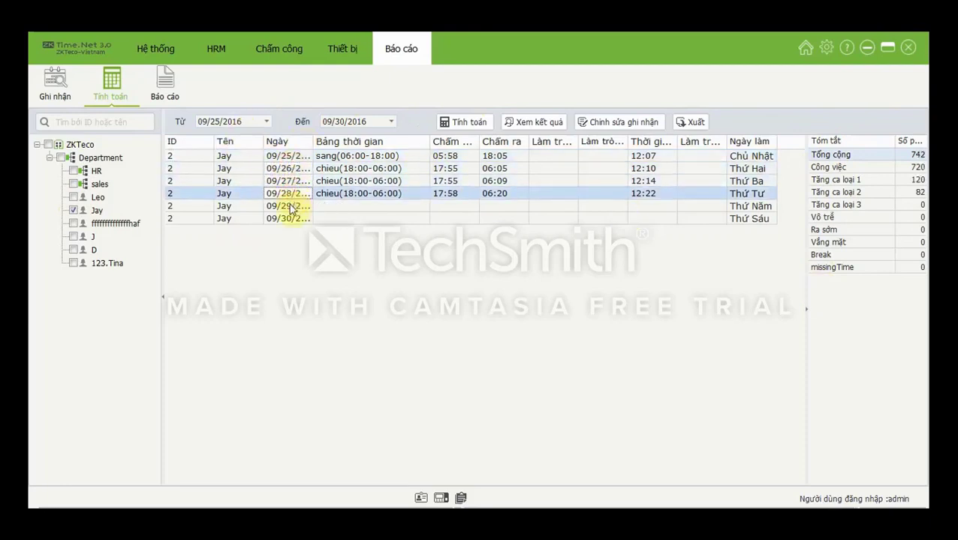
click(289, 206)
click(291, 218)
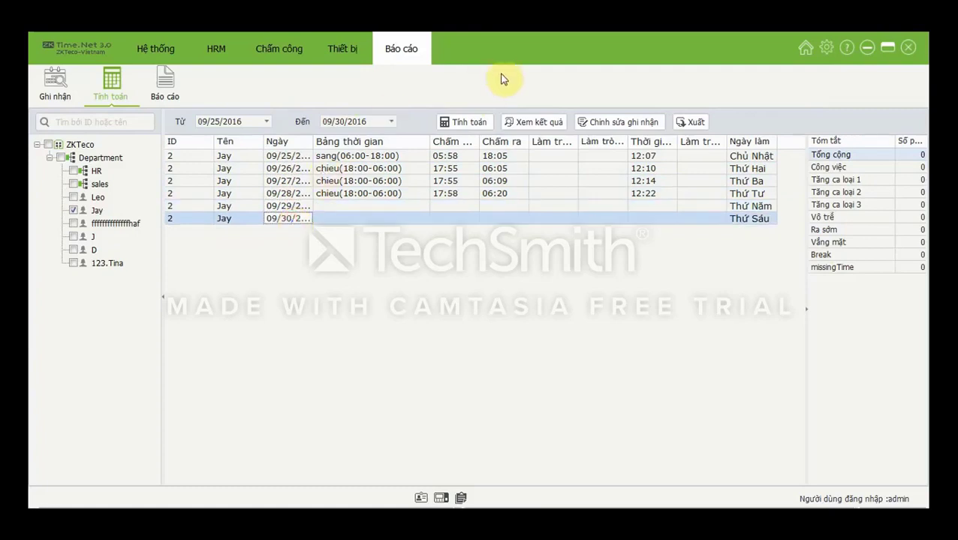
click(543, 126)
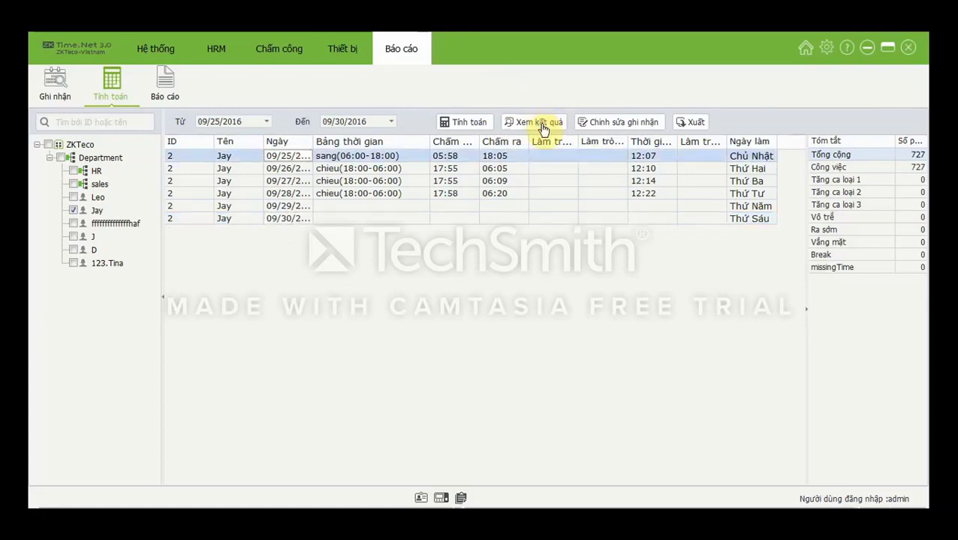
Try entering abc as the reason (Lý do) for correcting the 09/25/2016 05:58 check-in, and close the record correction.
click(612, 128)
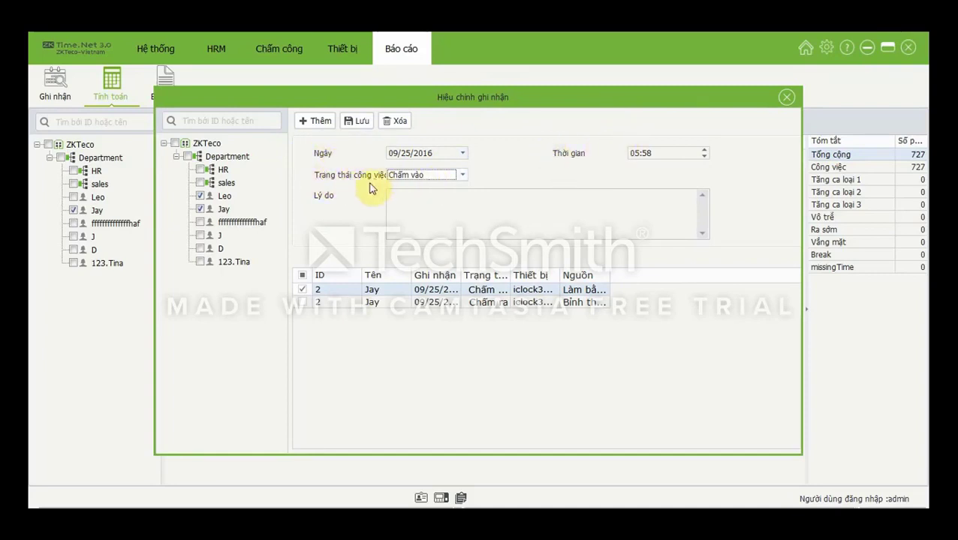
click(424, 196)
text(abc)
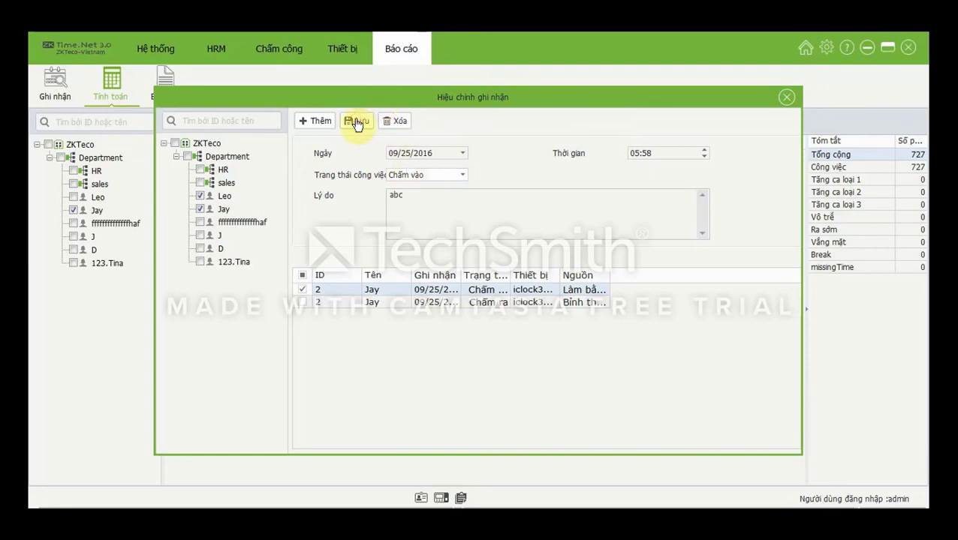
click(786, 96)
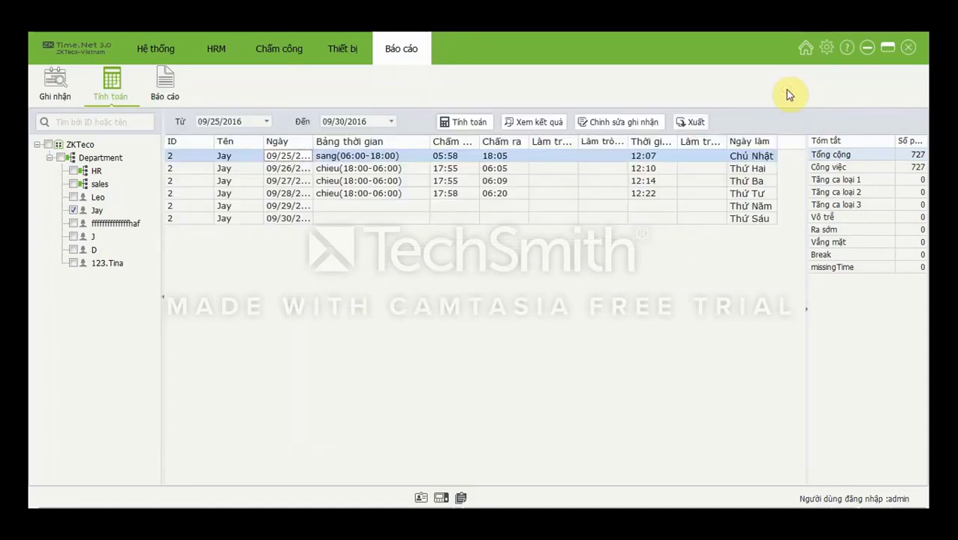
Export the calculated results as MS Excel to tinh toan.xls on the Desktop, keeping the preselected fields.
click(696, 123)
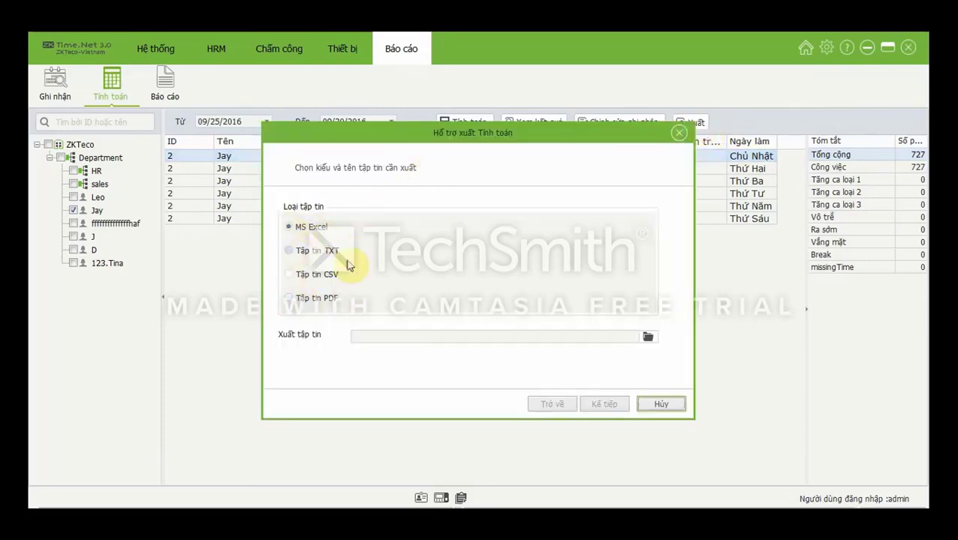
click(647, 337)
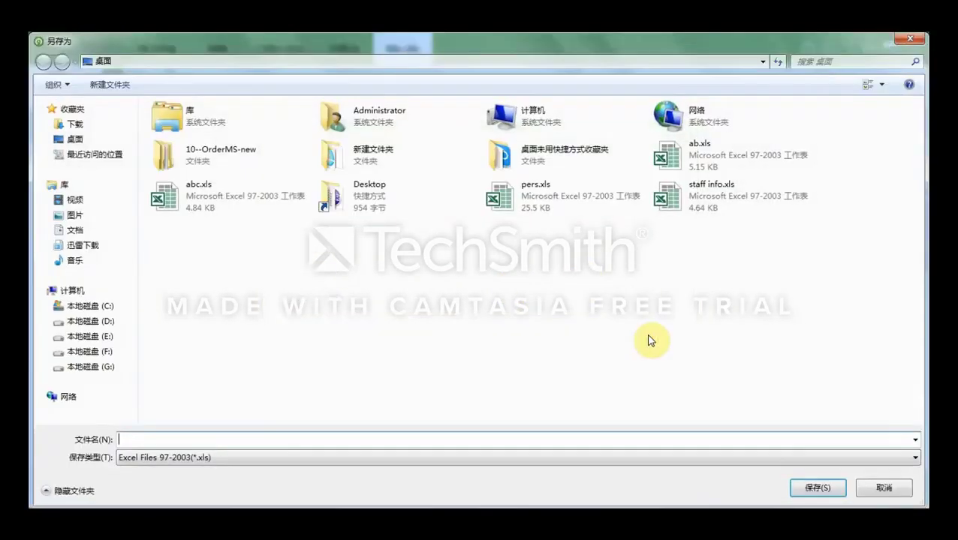
text(tinh toan)
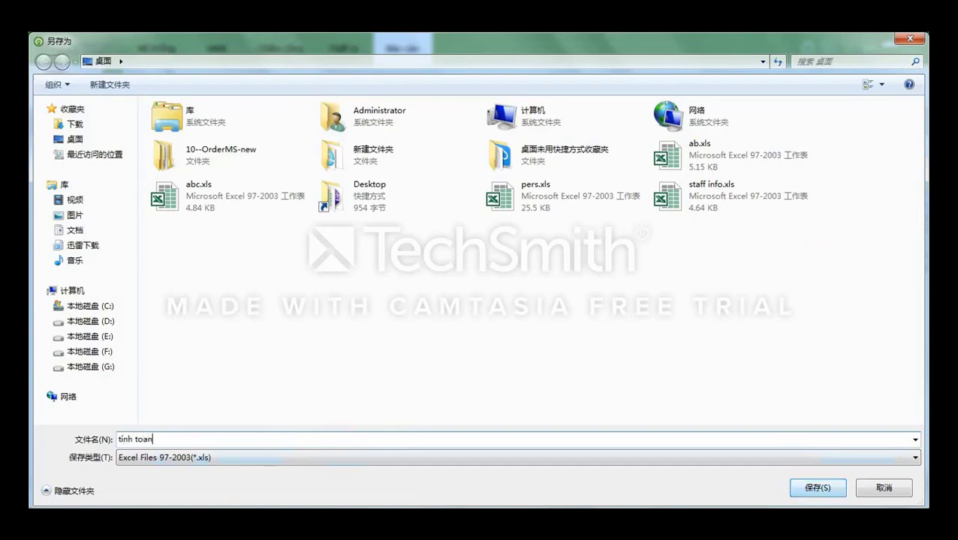
click(821, 489)
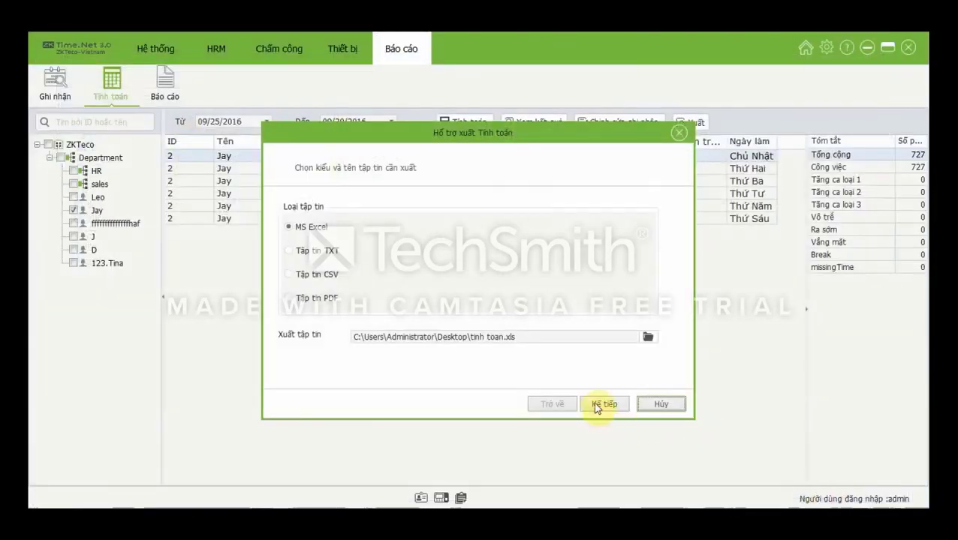
click(596, 411)
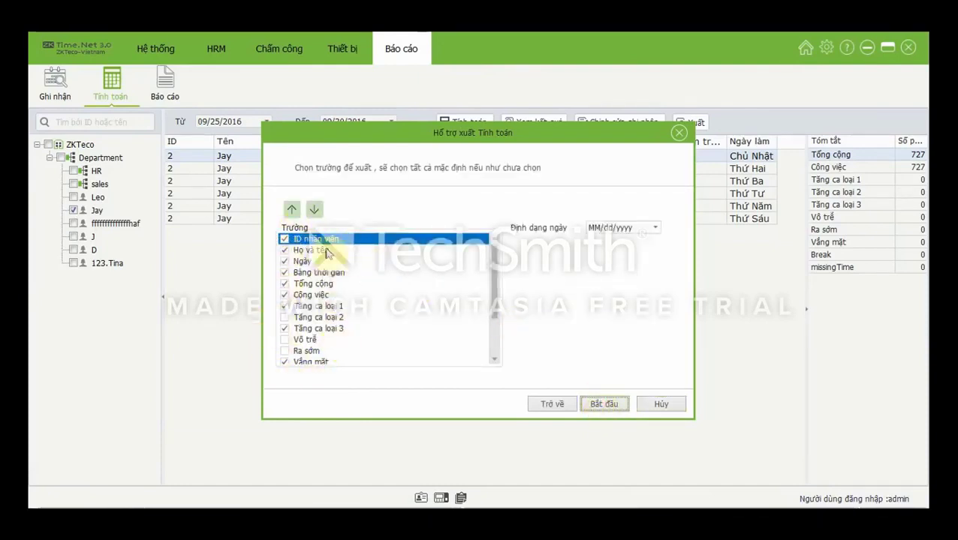
click(605, 402)
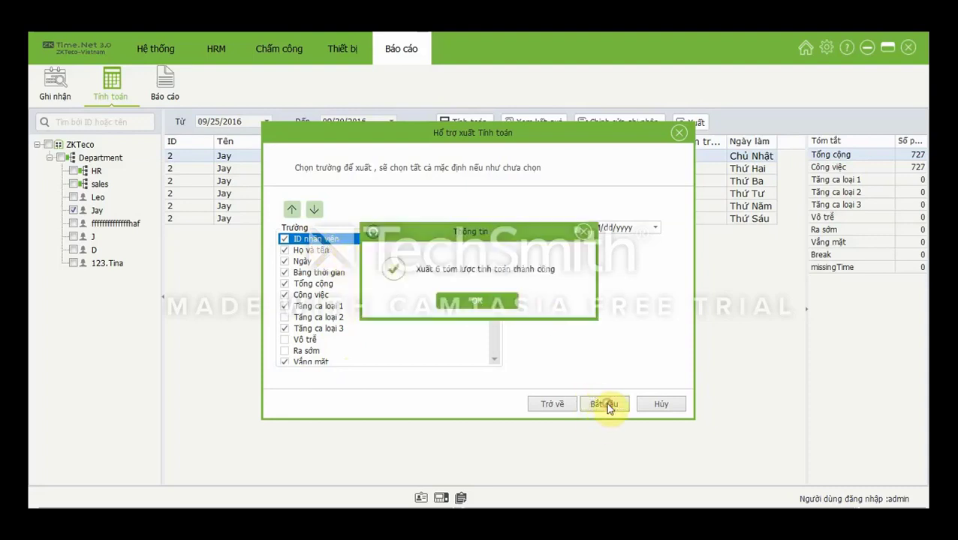
click(484, 304)
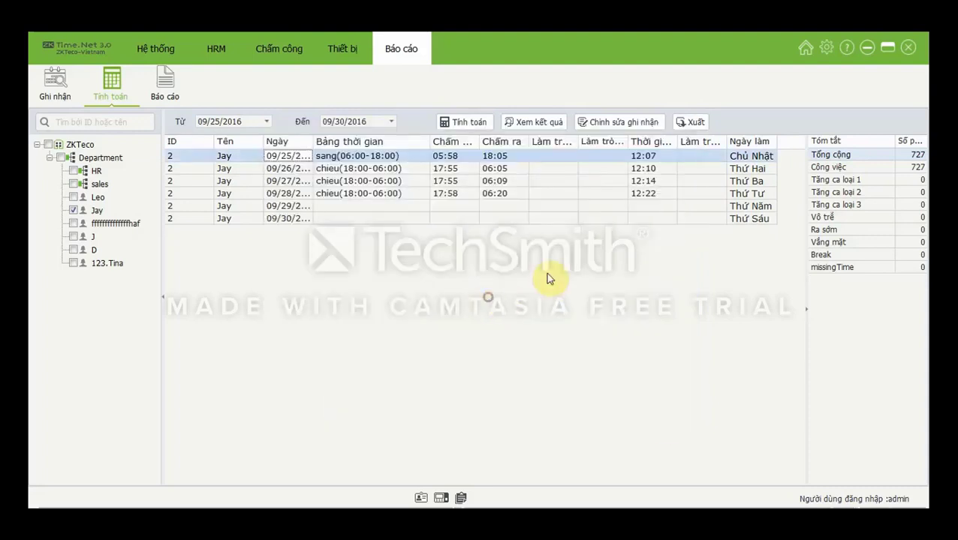
Look at the reports' custom employee selection (Điều chỉnh), cancel it, and set the employee scope back to Tất cả.
click(163, 93)
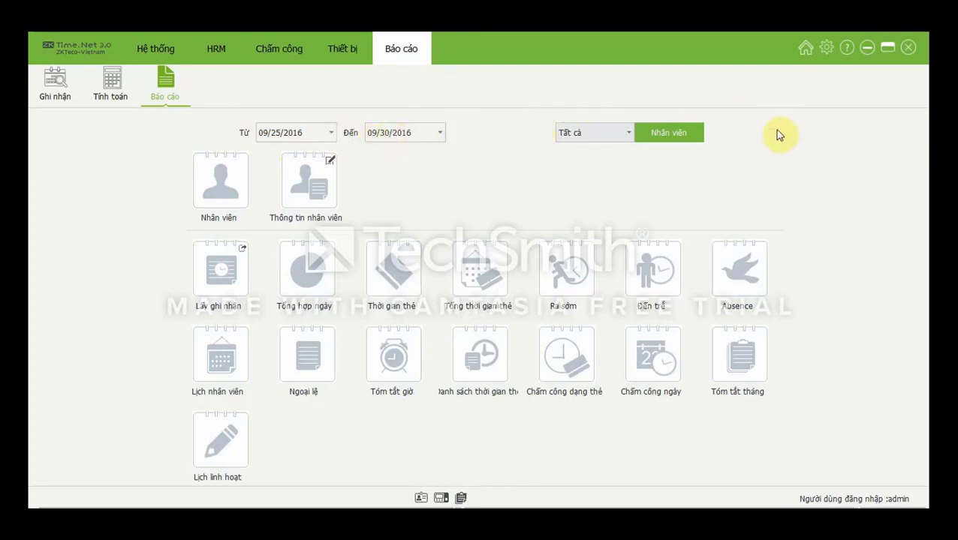
click(625, 133)
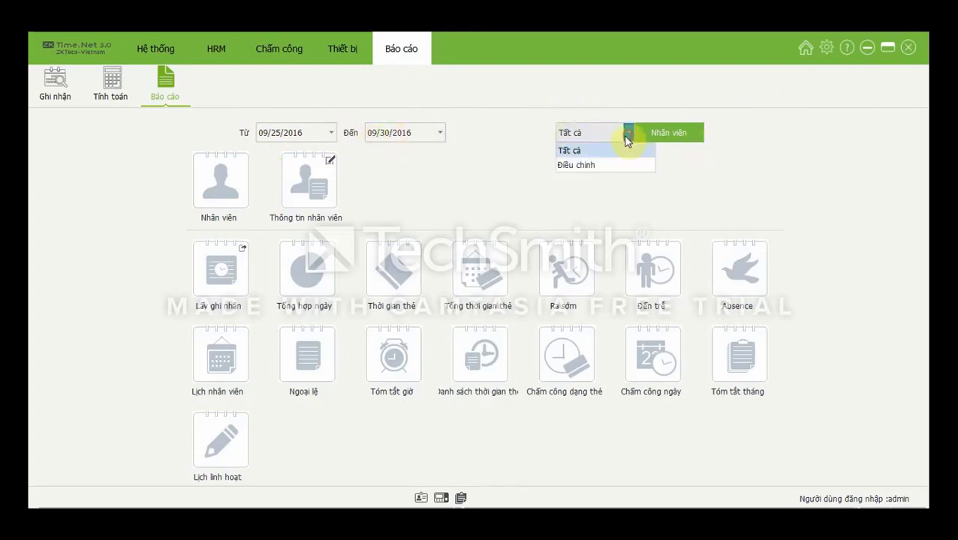
click(572, 166)
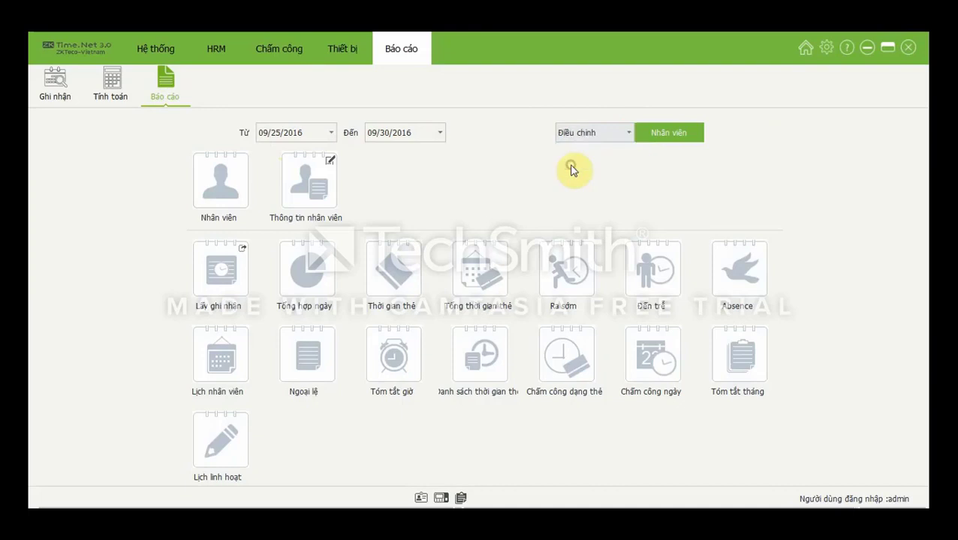
click(663, 132)
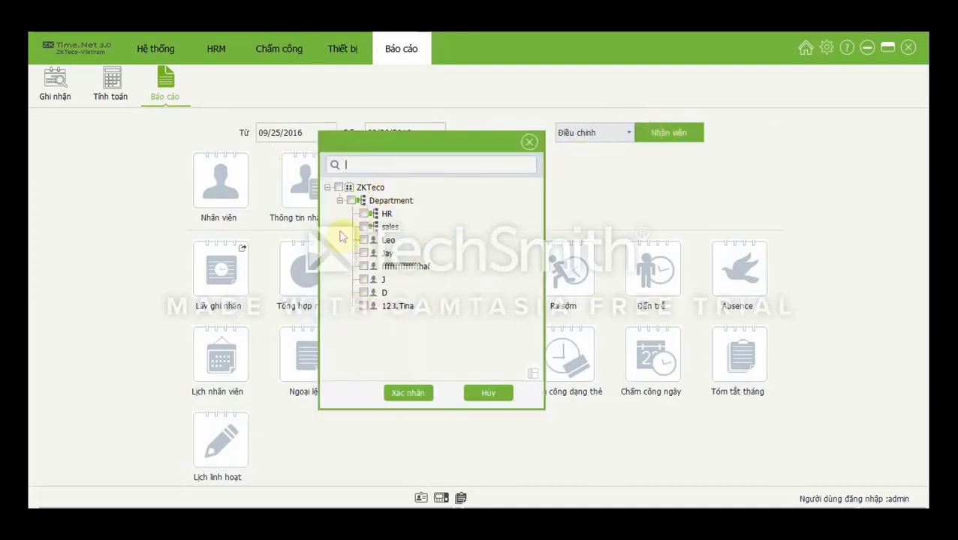
click(495, 392)
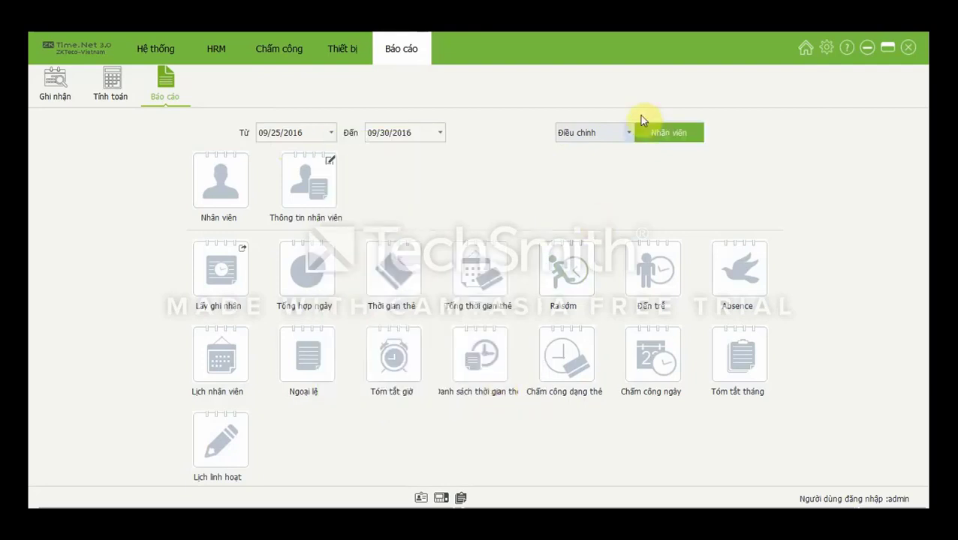
click(627, 132)
click(620, 151)
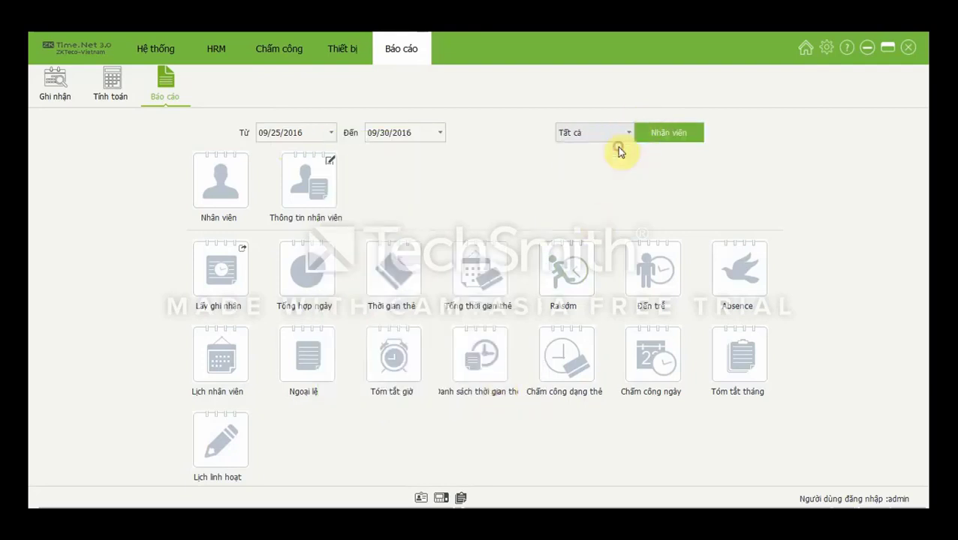
Preview the employee report (Nhân viên) and the employee information report (Thông tin nhân viên), closing each preview.
click(217, 179)
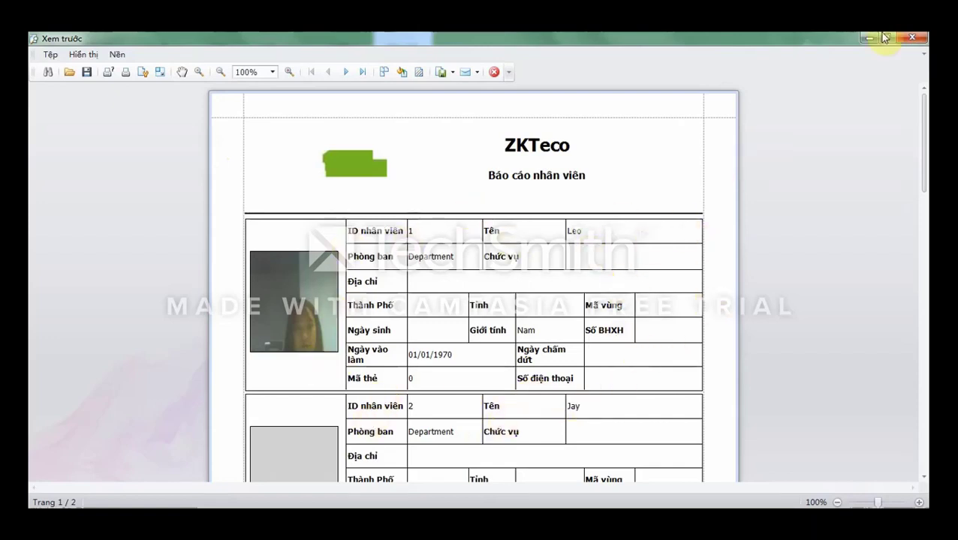
click(915, 38)
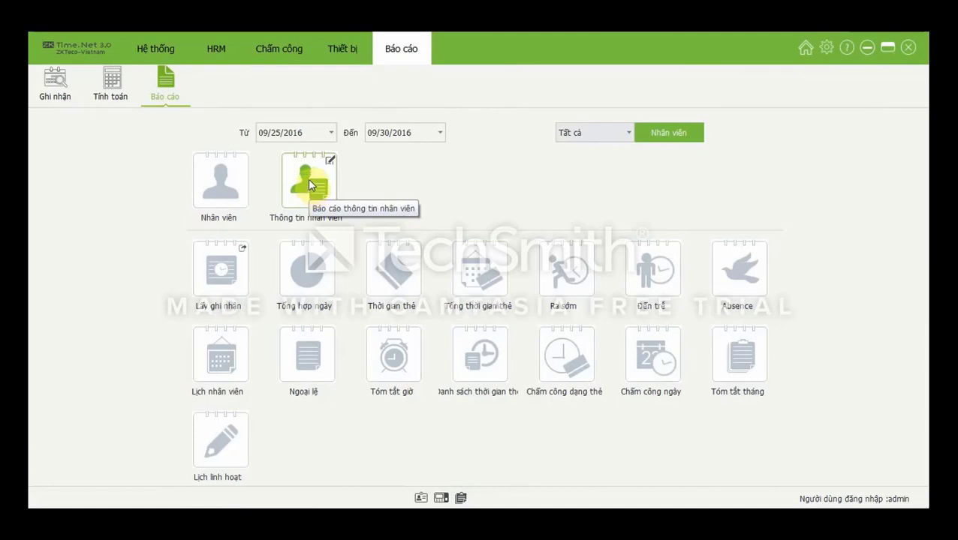
click(308, 184)
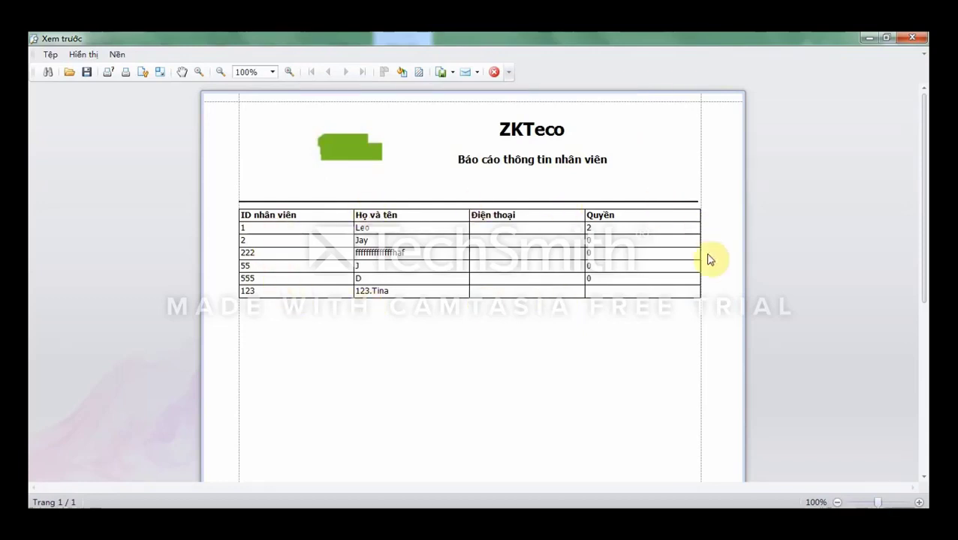
click(921, 37)
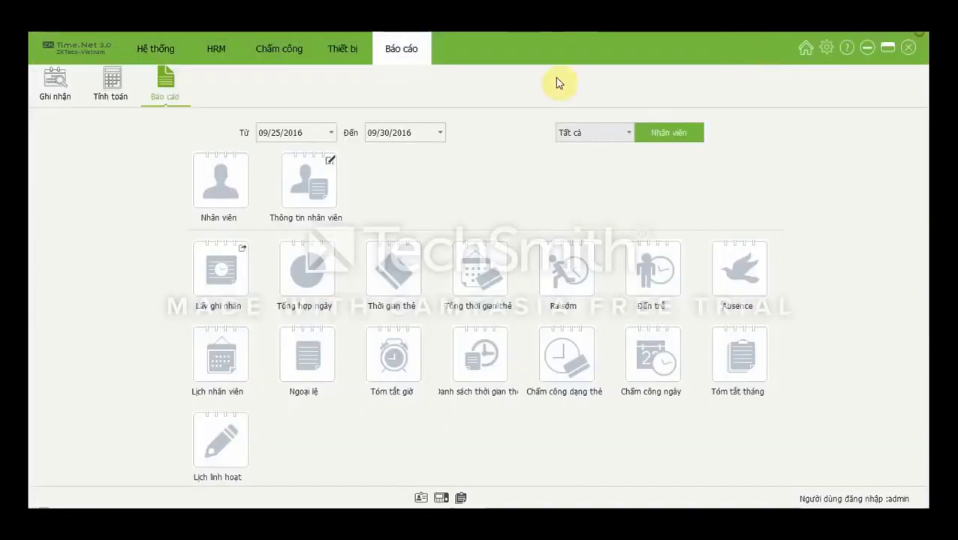
Add Ngày sa thải as the fifth column of the employee information report.
click(331, 161)
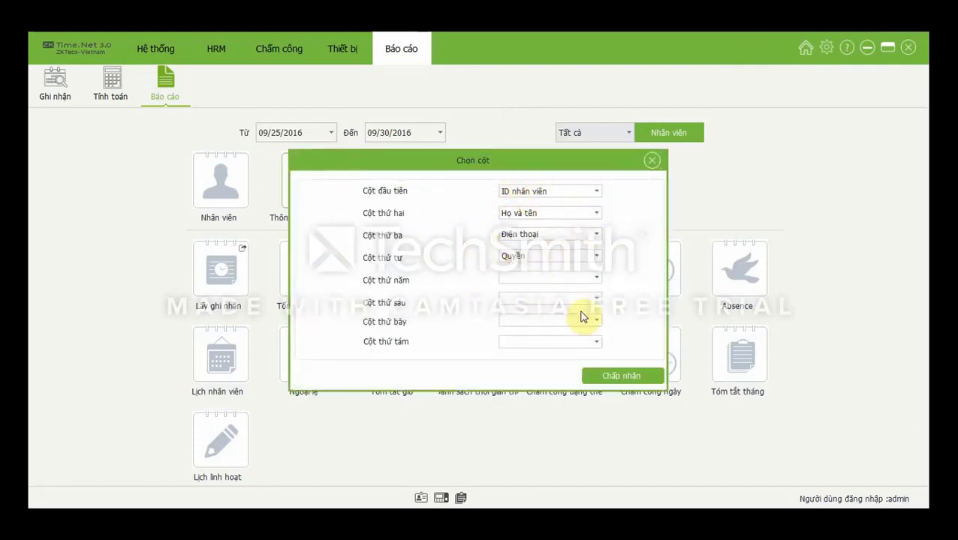
click(597, 277)
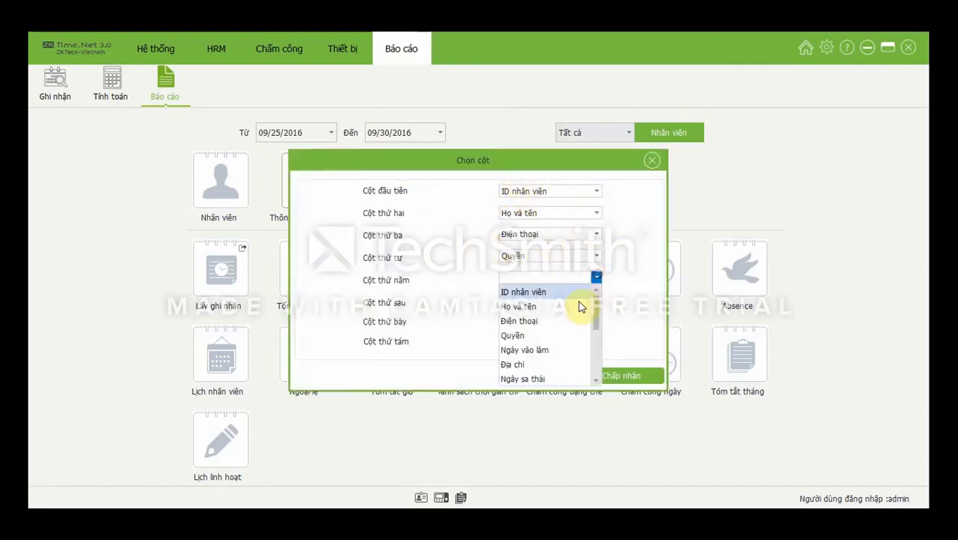
click(538, 380)
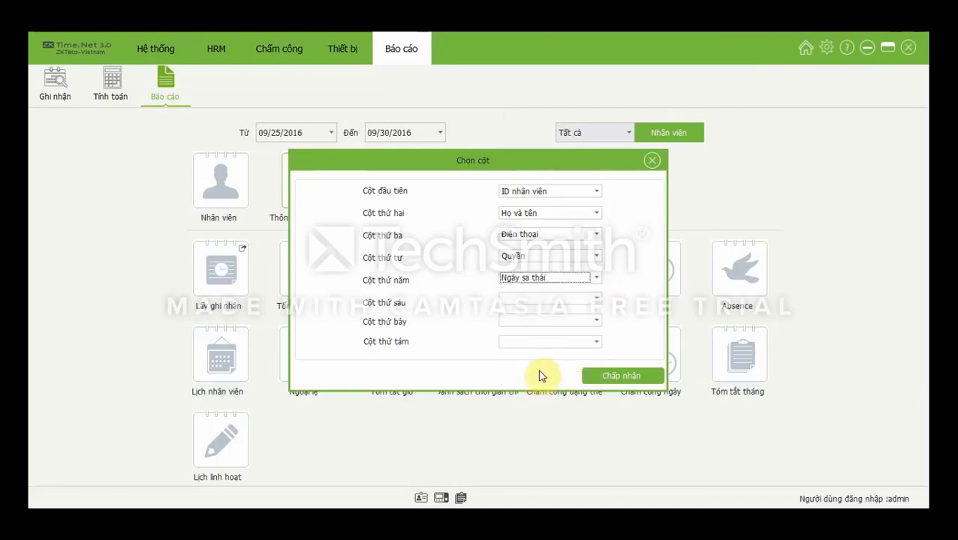
click(620, 379)
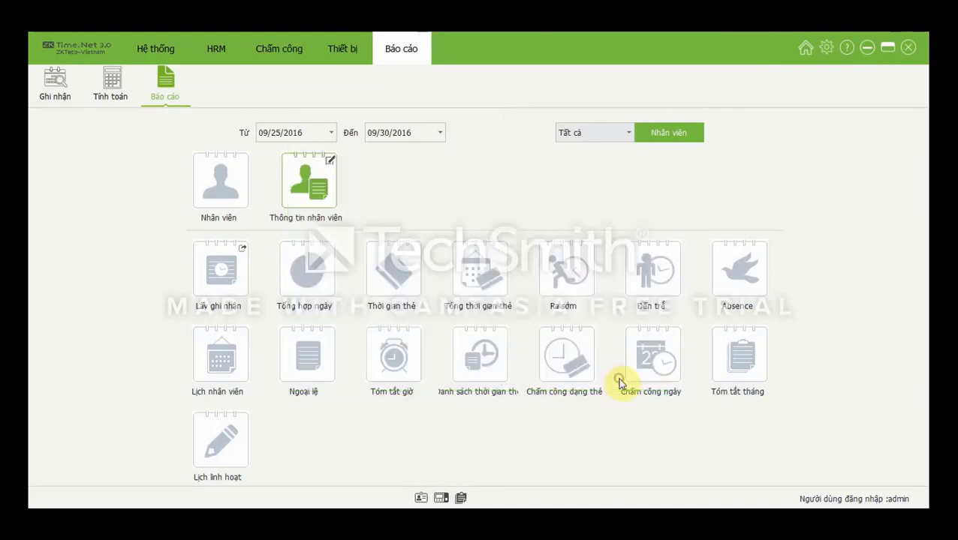
Export the employee information report (Thông tin nhân viên) to the desktop as EmployeeReportFormat.pdf with default options, view the PDF, and close both windows.
click(304, 187)
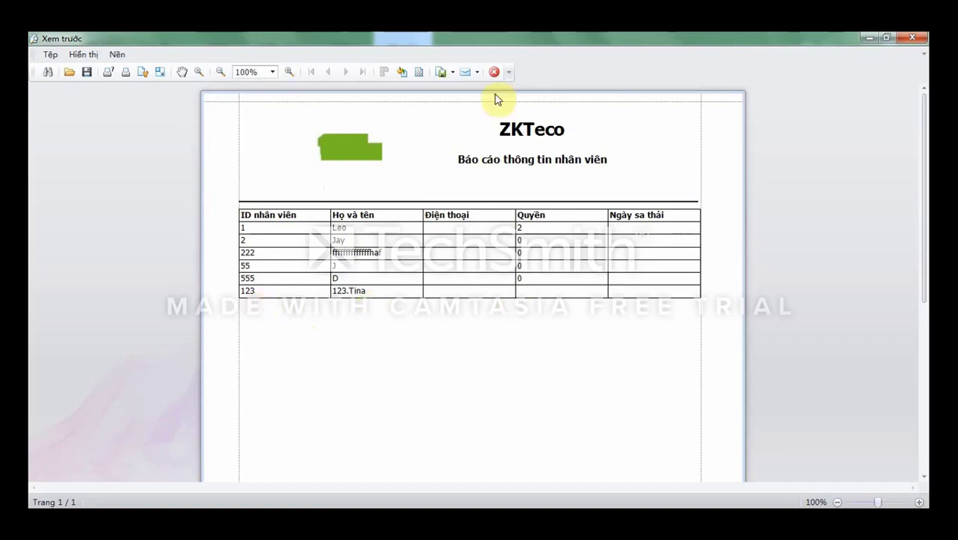
click(453, 72)
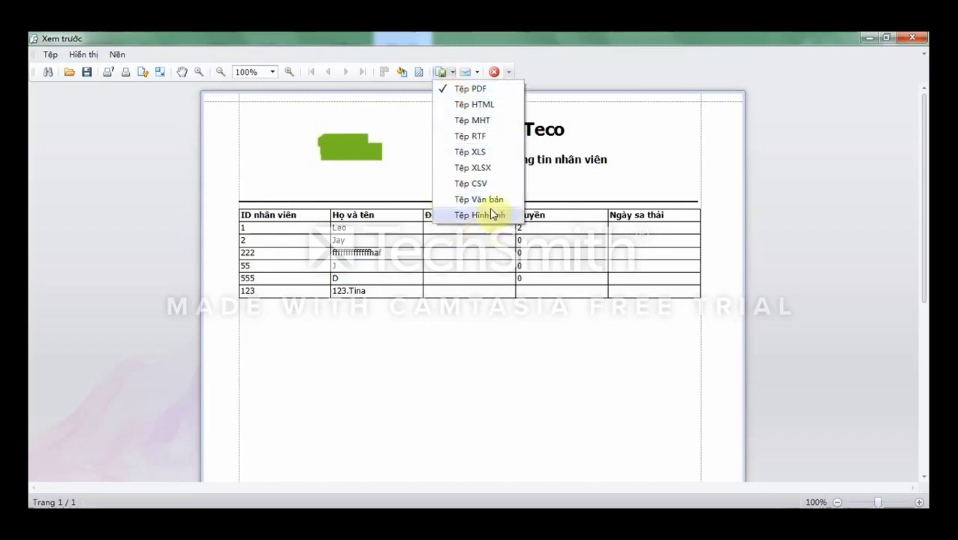
click(463, 89)
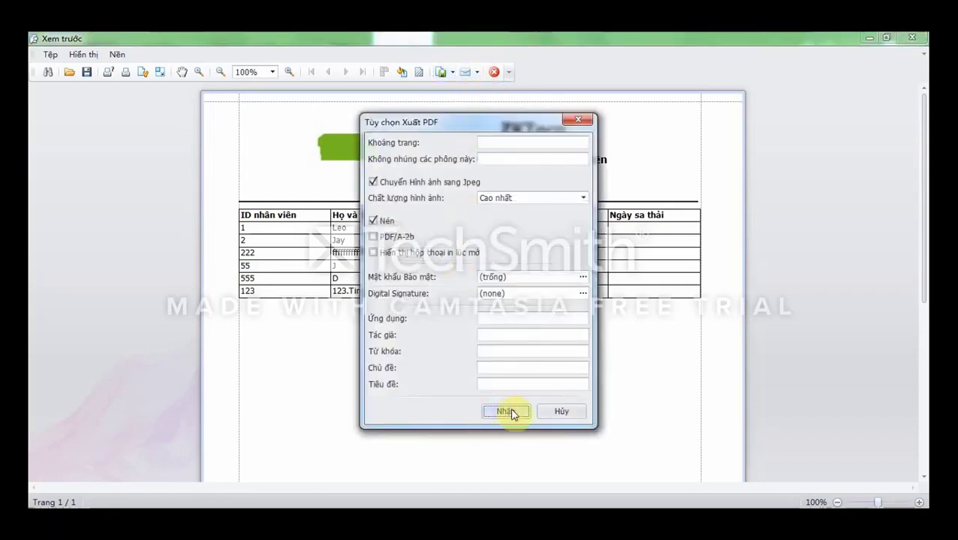
click(505, 411)
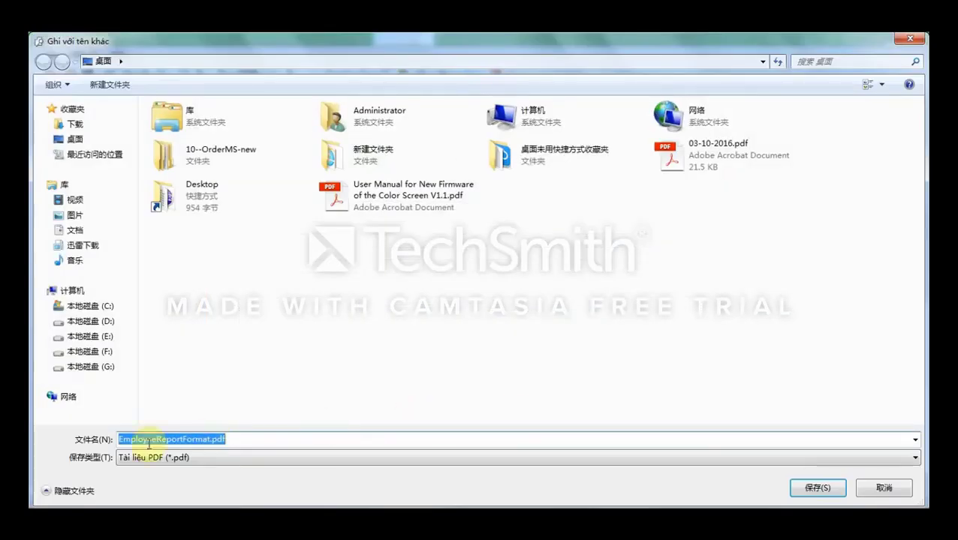
click(818, 489)
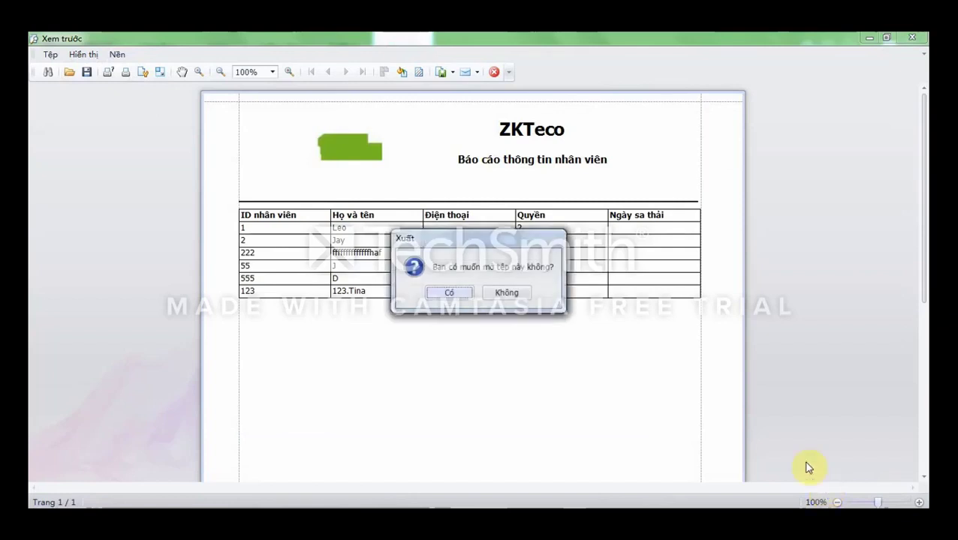
click(448, 293)
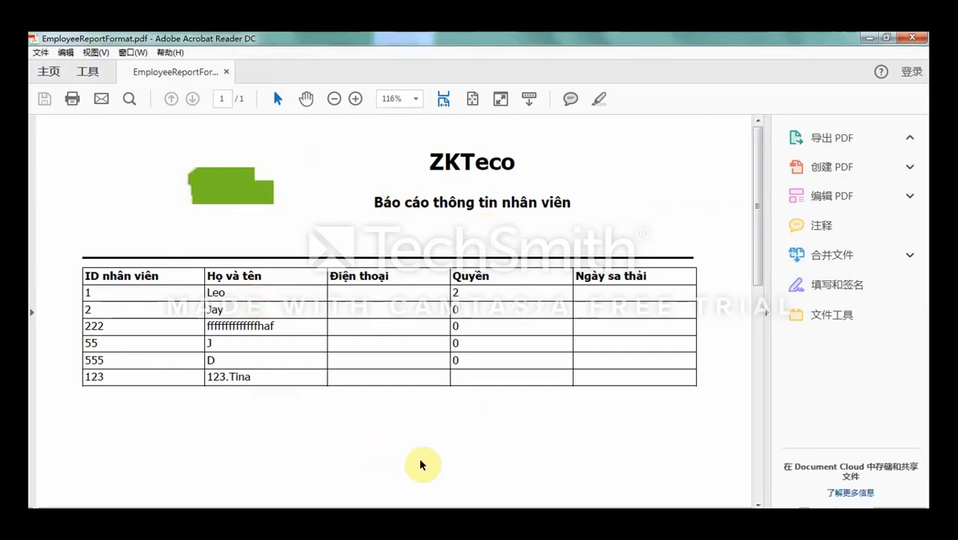
click(912, 38)
click(913, 40)
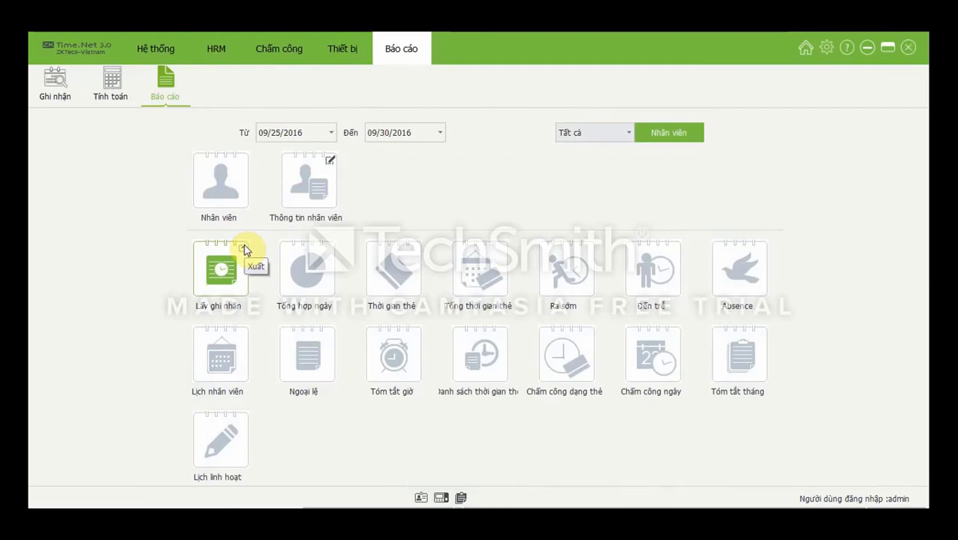
Start the custom-format log export for Lấy ghi nhận and set its date range from 09/25/2016 to 09/30/2016.
click(242, 248)
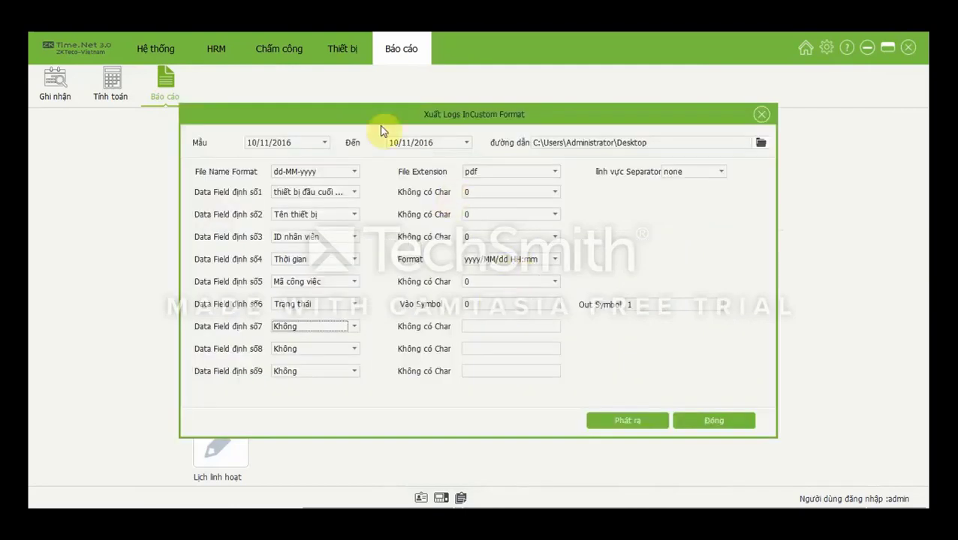
click(325, 144)
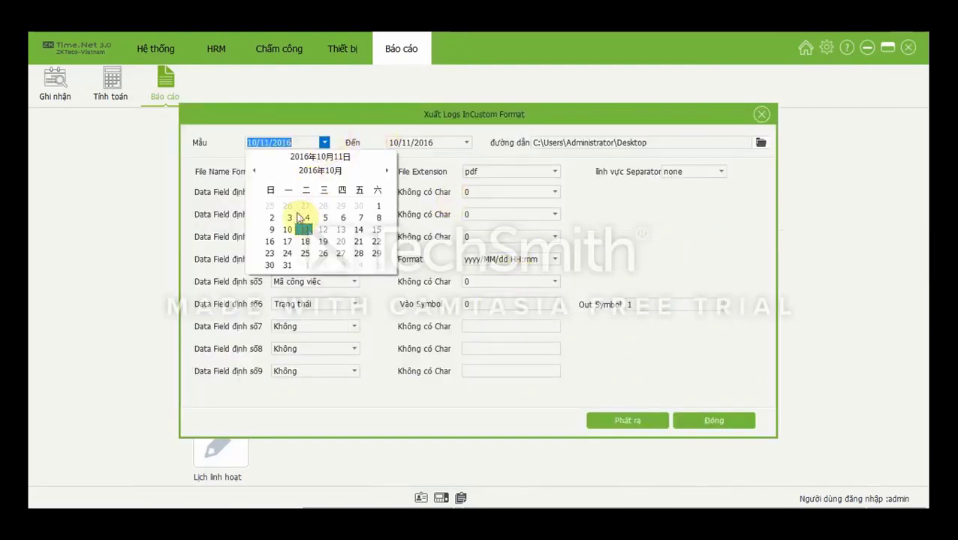
click(269, 207)
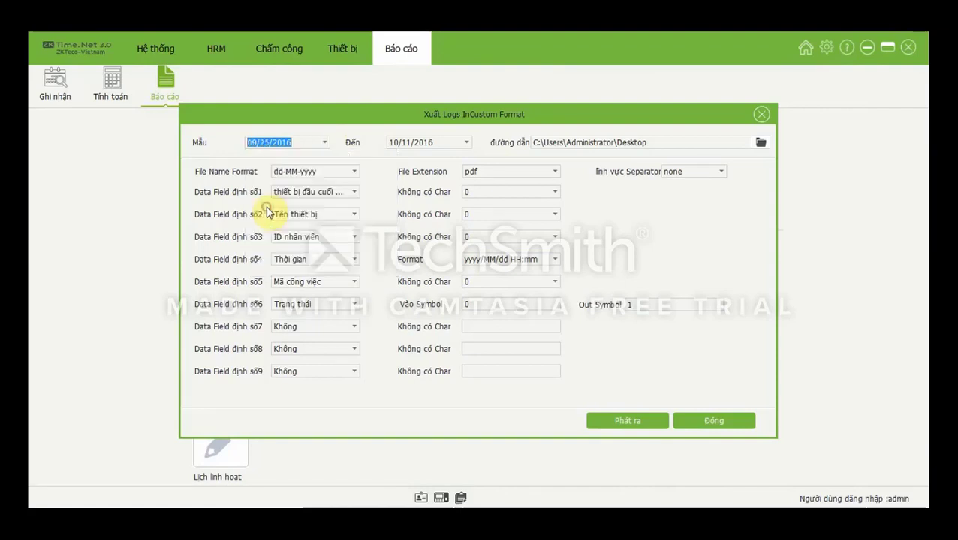
click(465, 144)
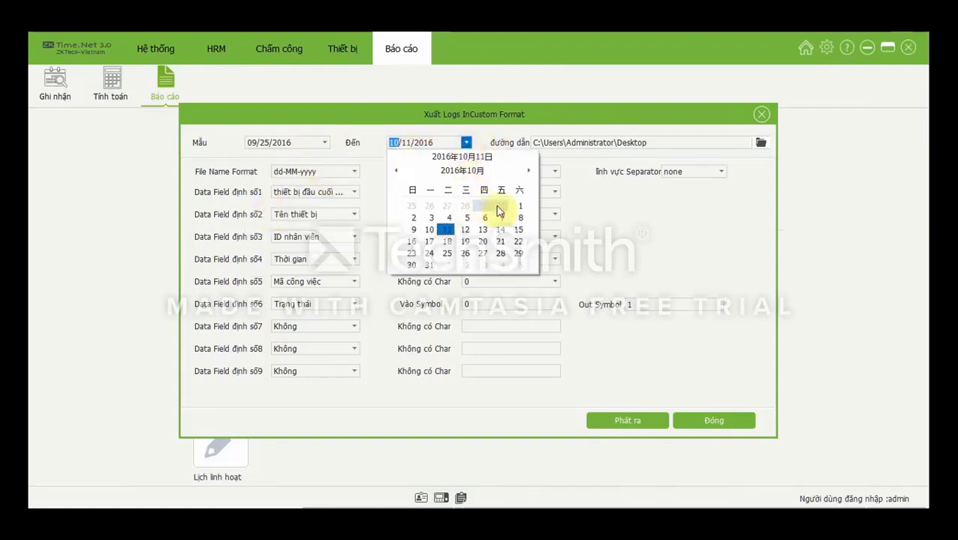
click(499, 208)
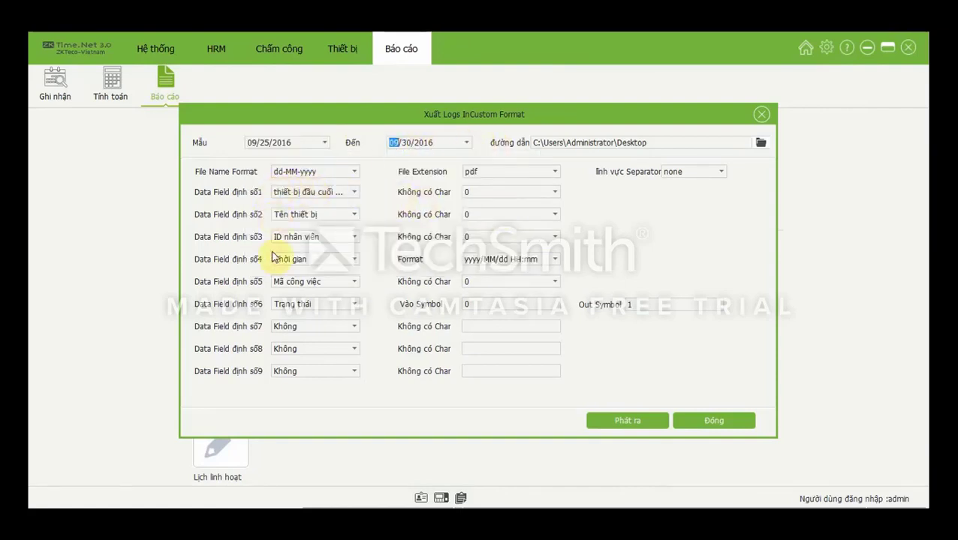
Keep data field 7 at Không, export the logs as pdf to the Desktop with file name format dd-MM-yyyy, and close the export dialog.
click(355, 327)
click(353, 328)
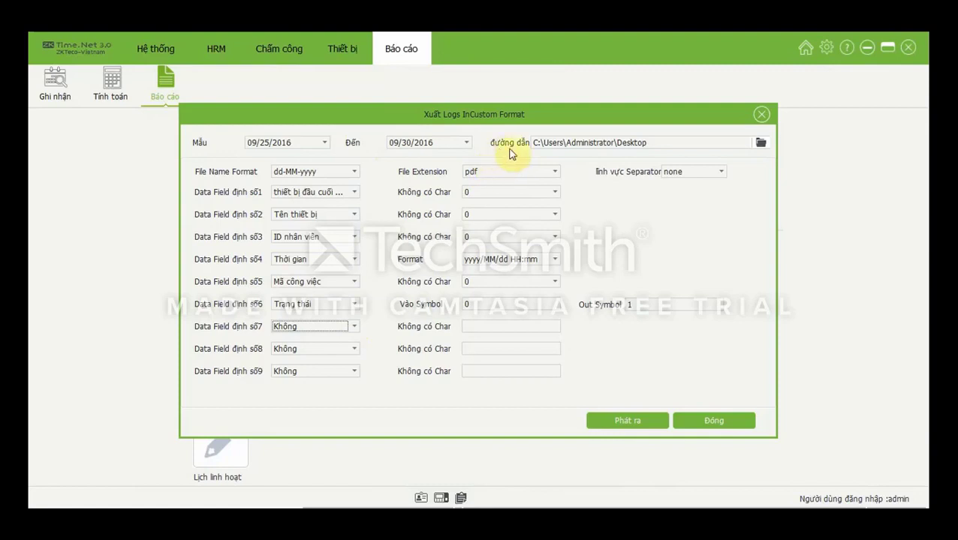
click(623, 423)
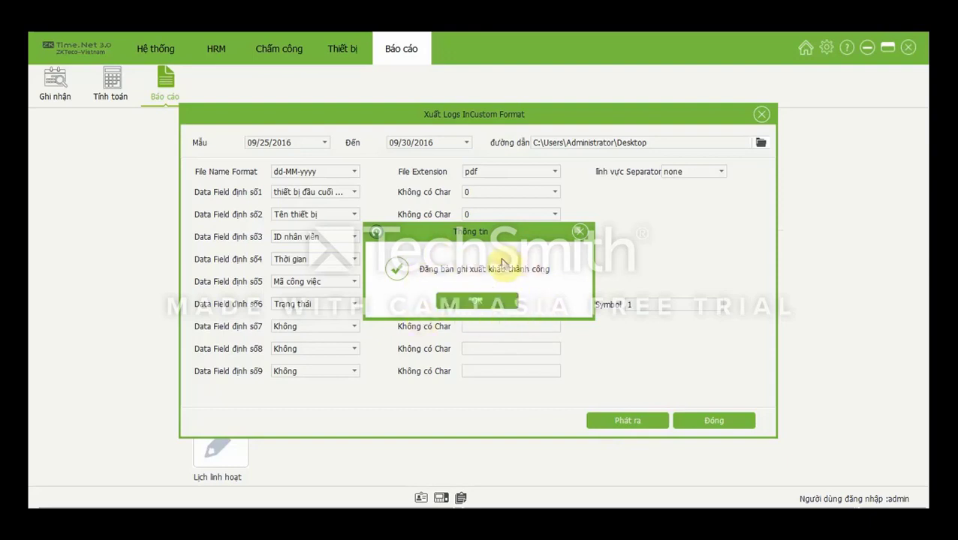
click(484, 302)
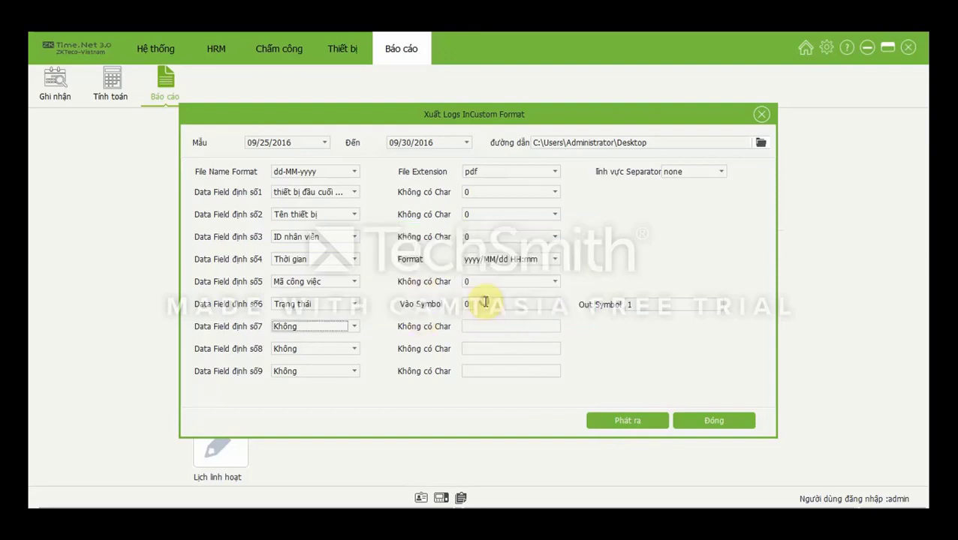
click(761, 114)
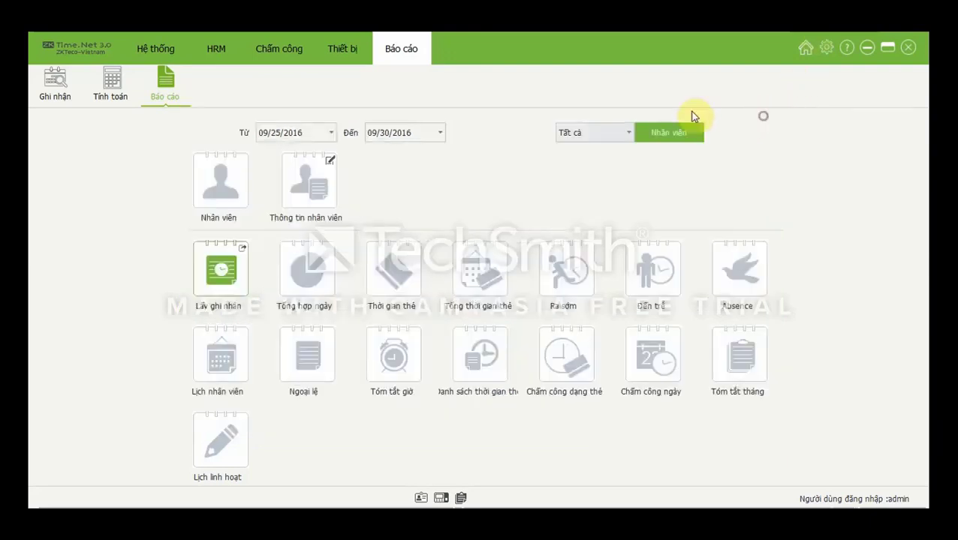
Preview the attendance record report (Lấy ghi nhận), check its available export file formats, and close the preview.
click(220, 279)
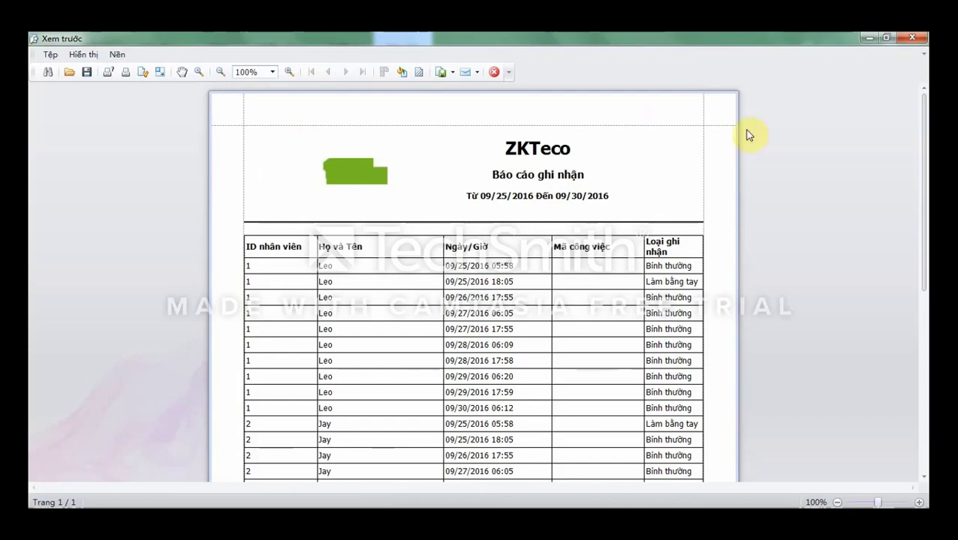
click(452, 72)
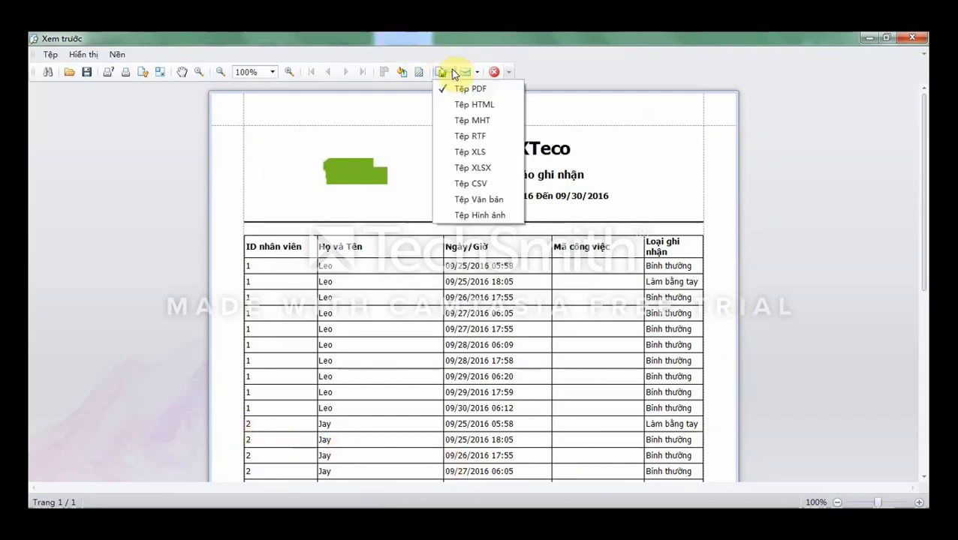
click(452, 71)
click(921, 37)
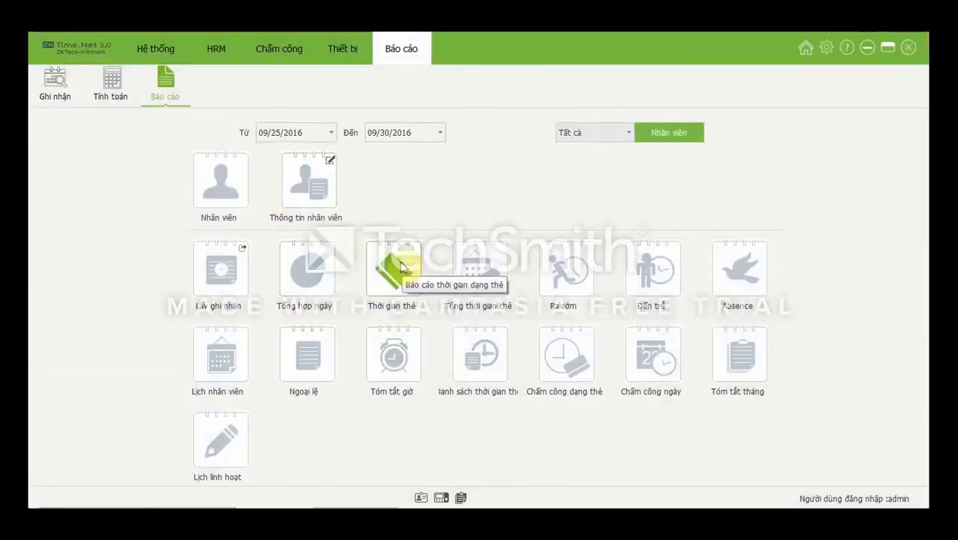
Preview the total card time report (Tổng thời gian thẻ) and the monthly summary report (Tóm tắt tháng), closing each preview.
click(478, 275)
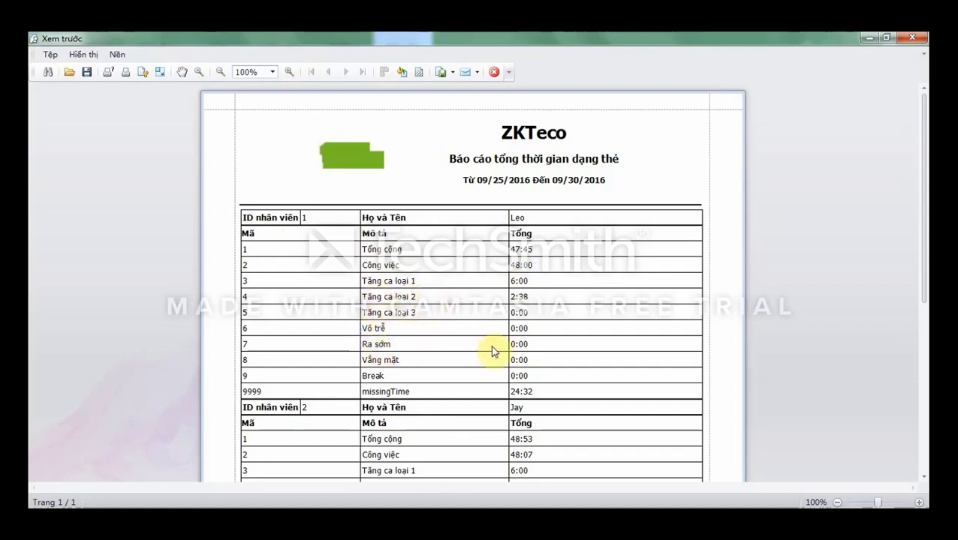
click(455, 72)
click(455, 72)
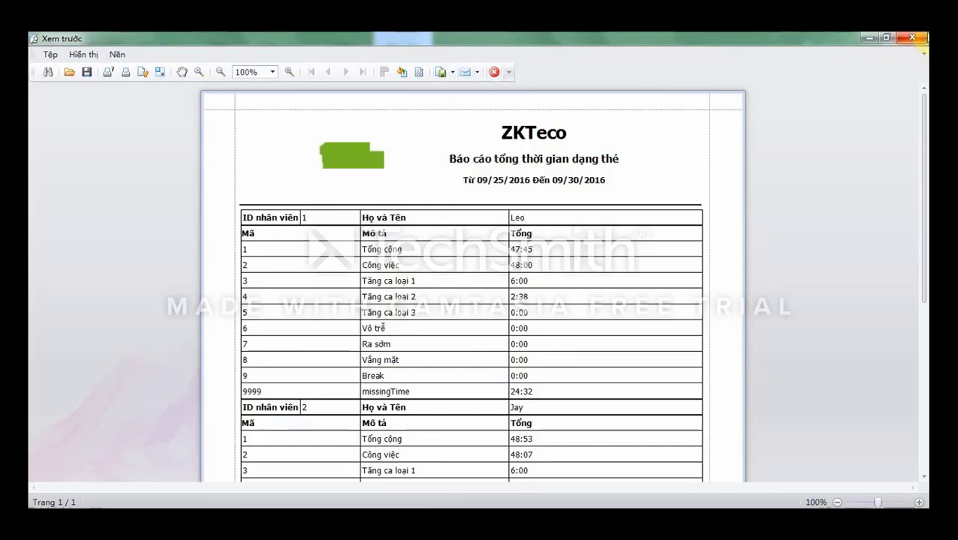
click(913, 38)
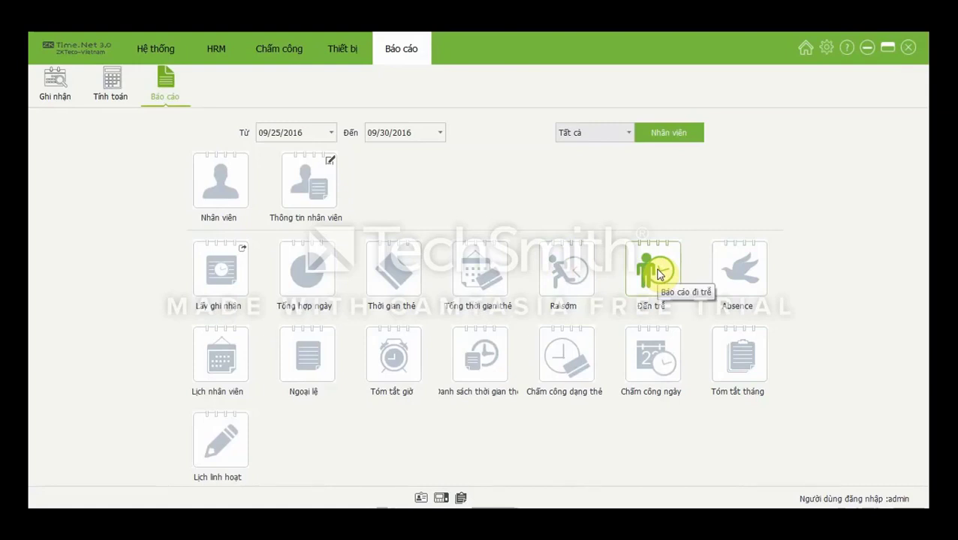
click(739, 358)
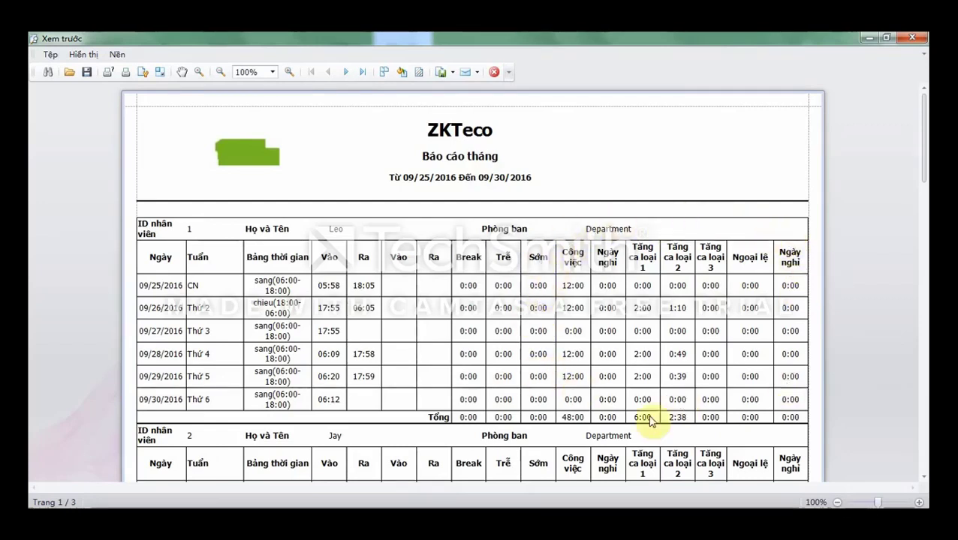
click(912, 38)
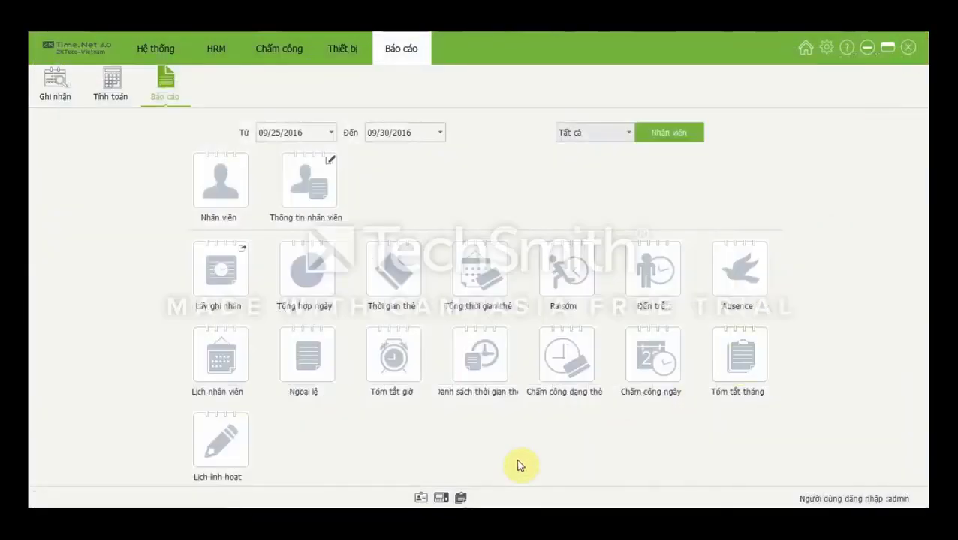